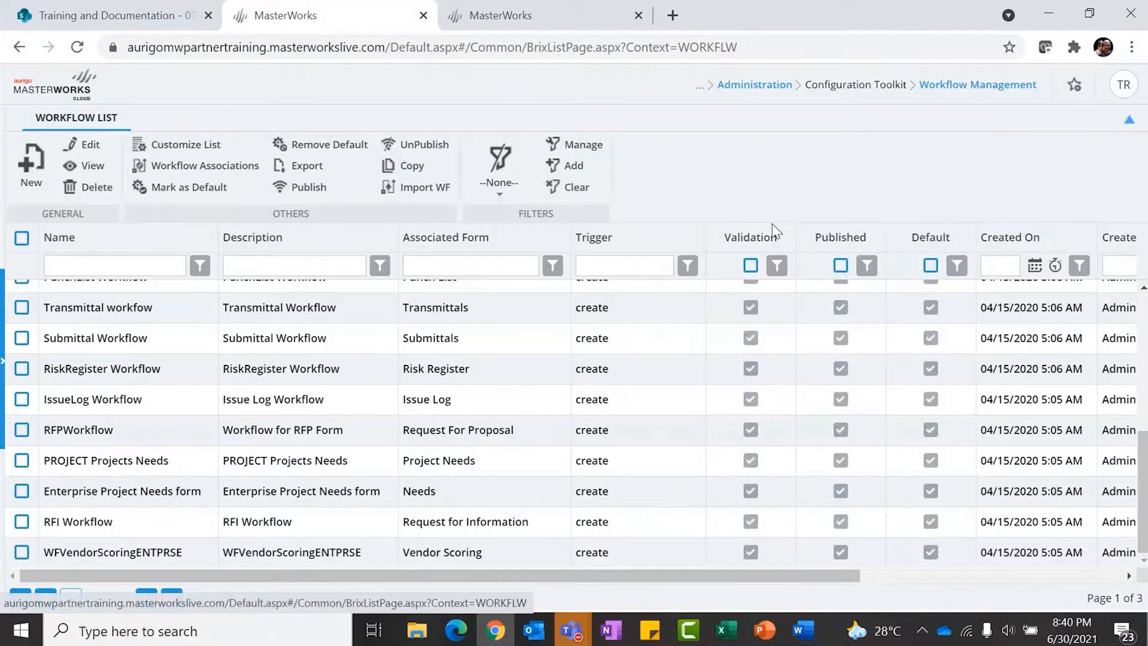
- Create a new workflow named with the trainer's first name plus "Project Team Workflow", and use the same text as its description
scroll(716, 330, up, 10)
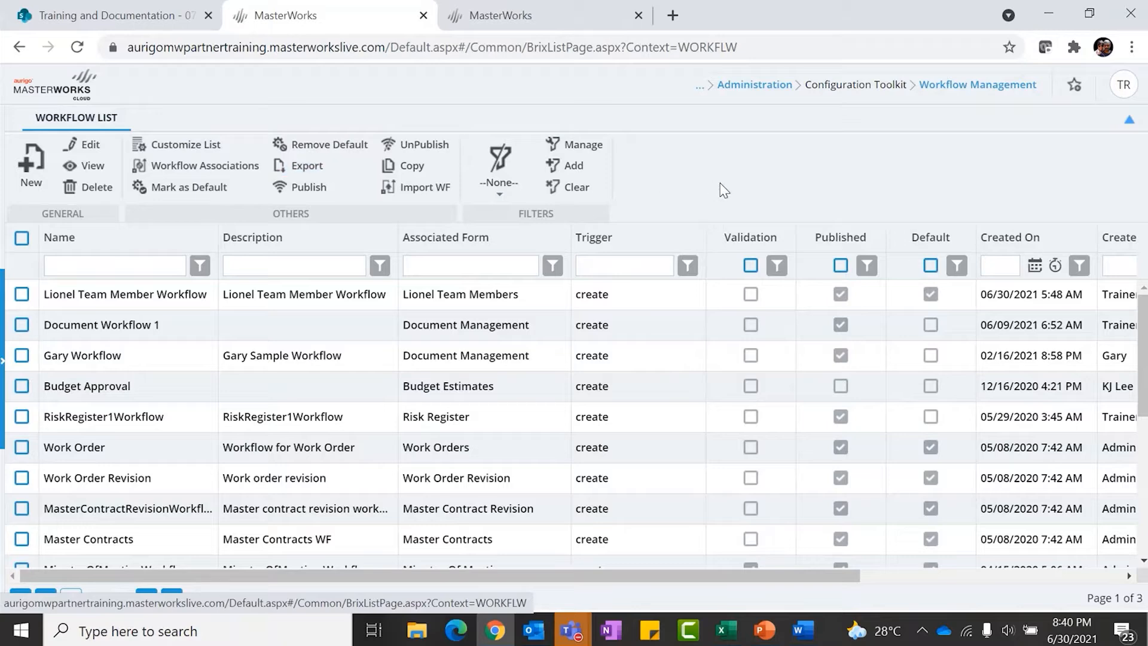
click(27, 174)
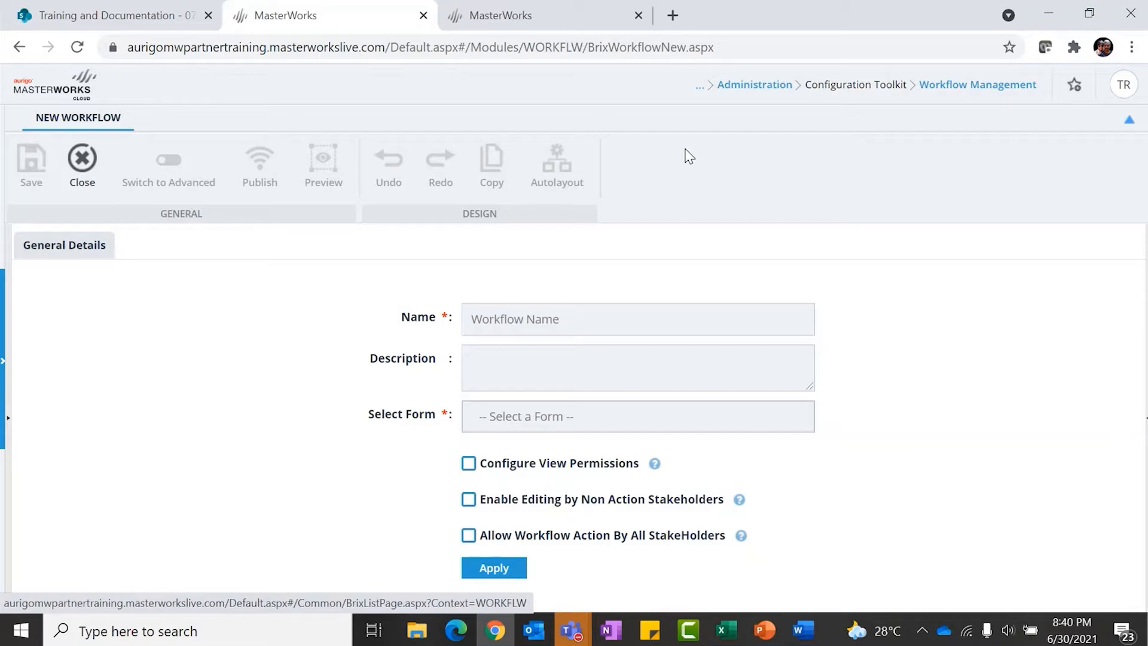
click(603, 320)
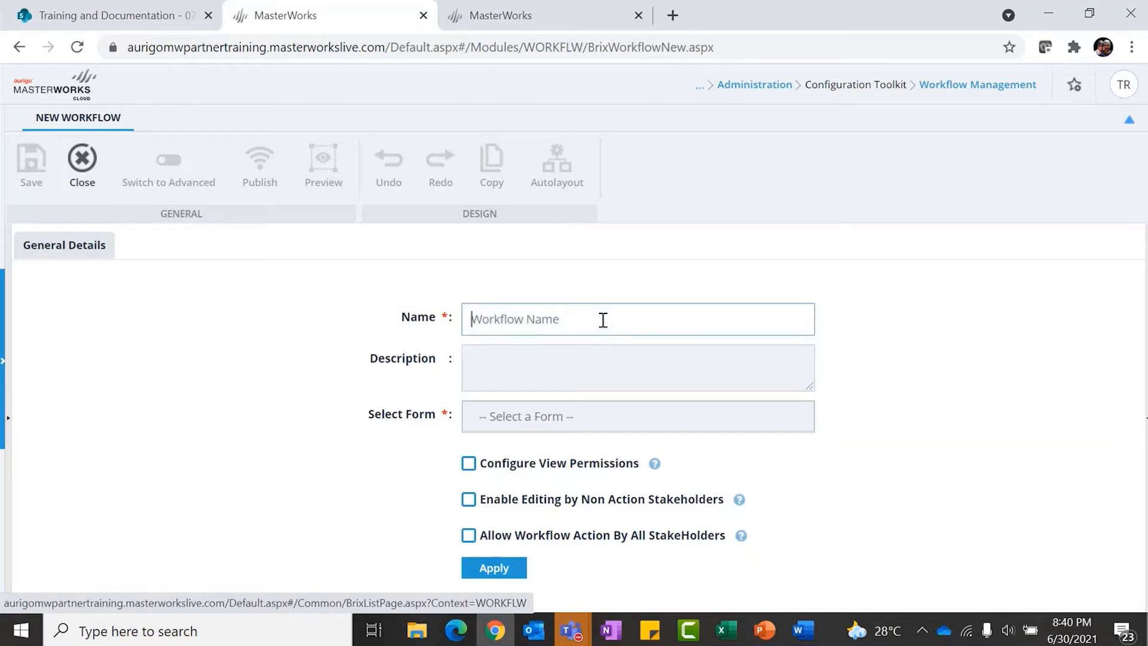
text(Lione)
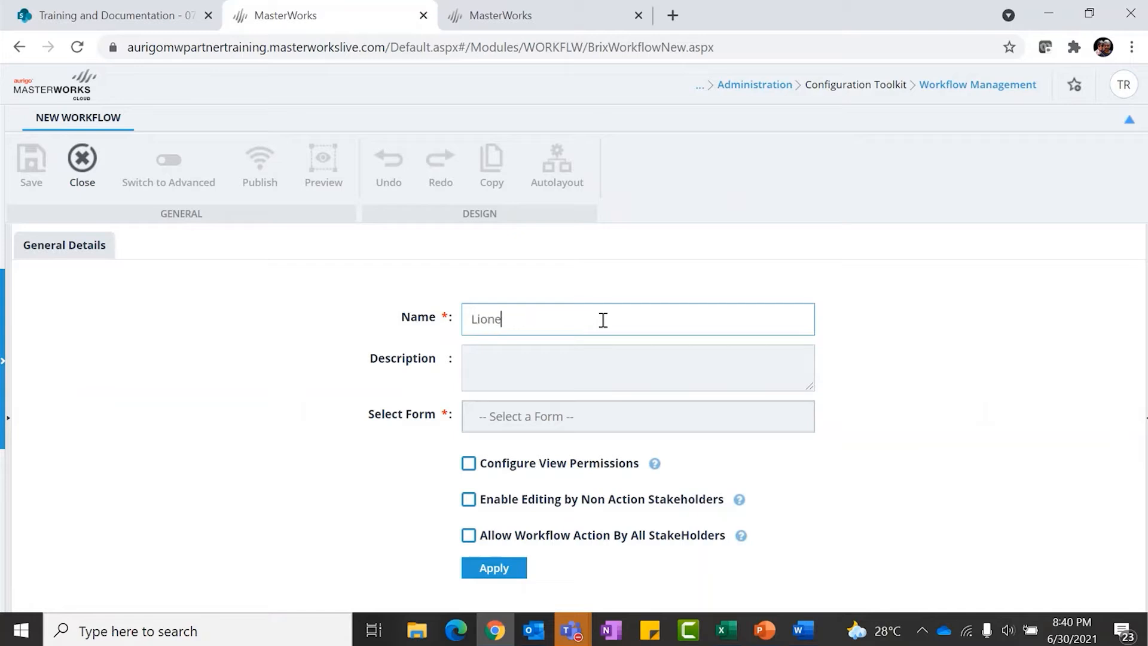
text(l Project Team Workflow)
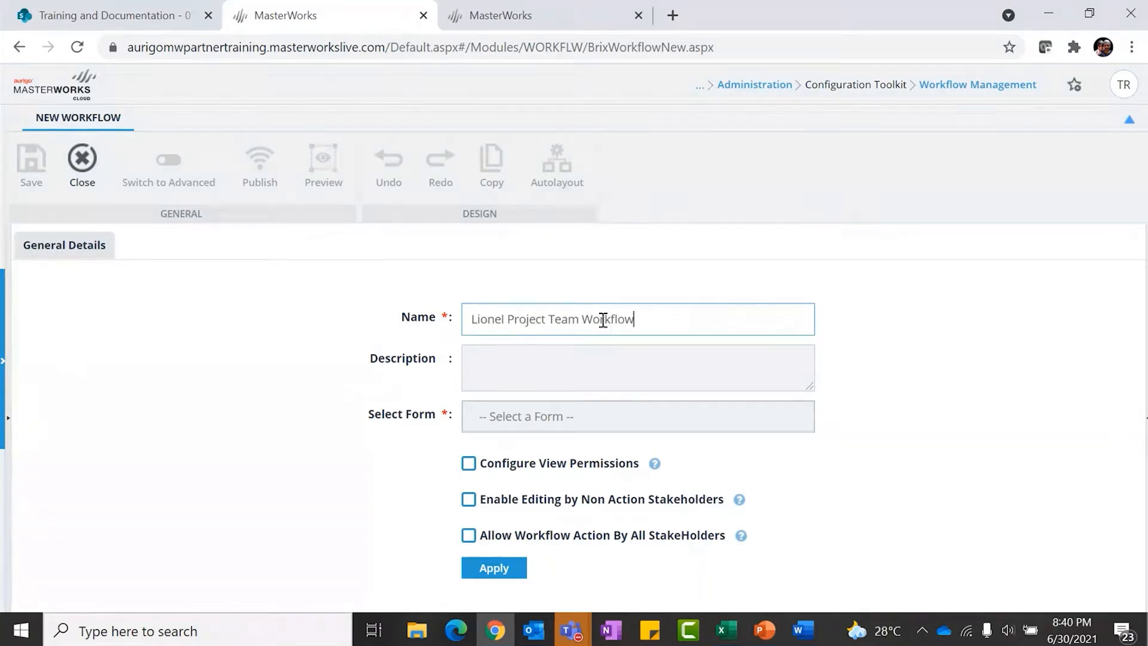
key(ctrl+a)
key(ctrl+c)
click(602, 356)
key(ctrl+v)
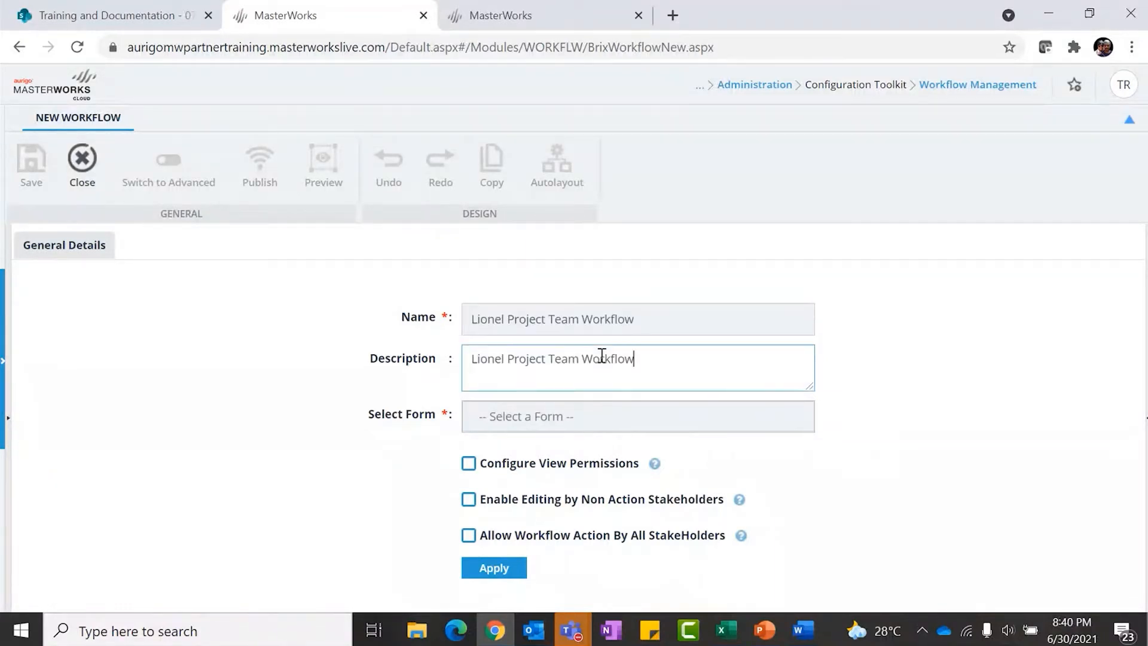
- Associate the workflow with the trainer's own Project Team form
click(574, 410)
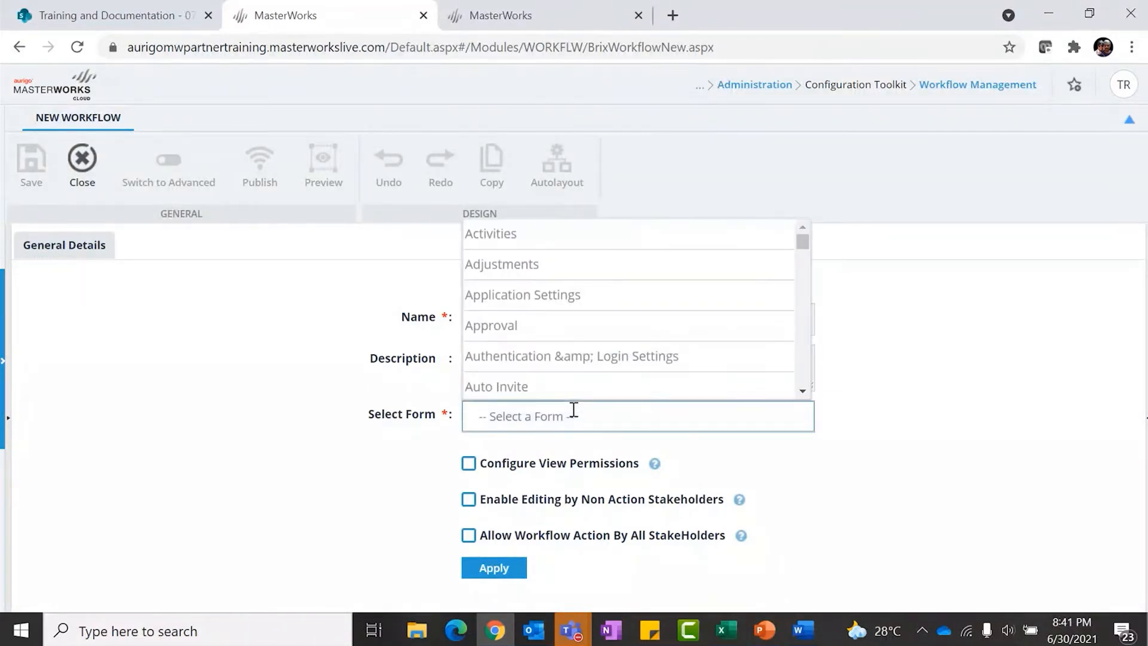
drag(802, 242, 803, 395)
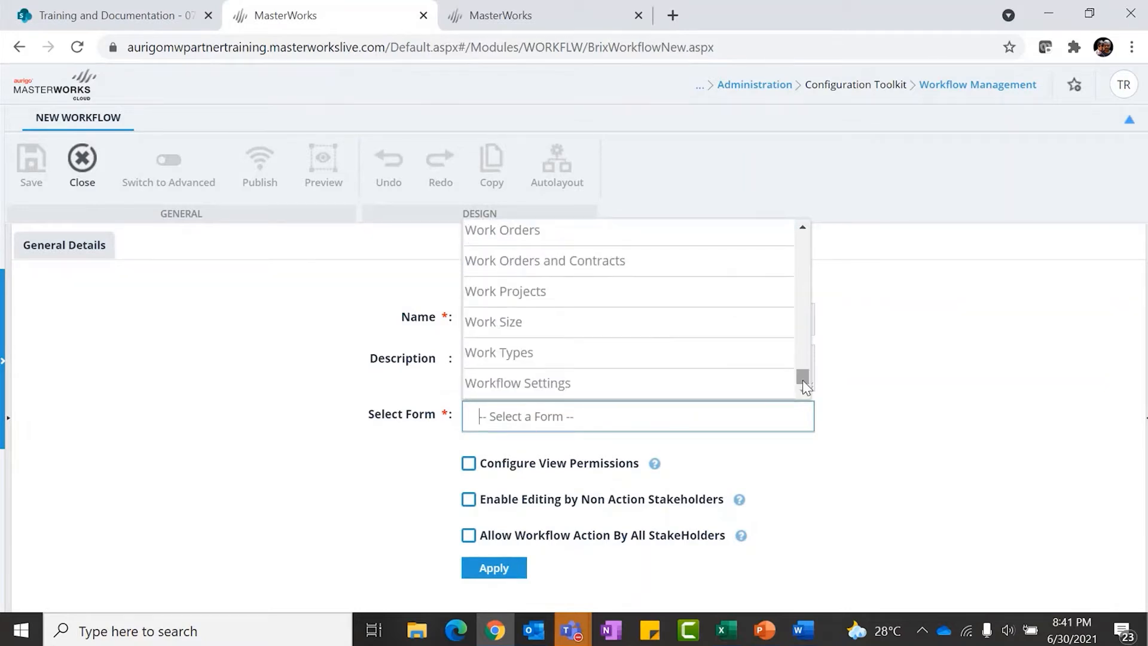
text(Lionel Project Team)
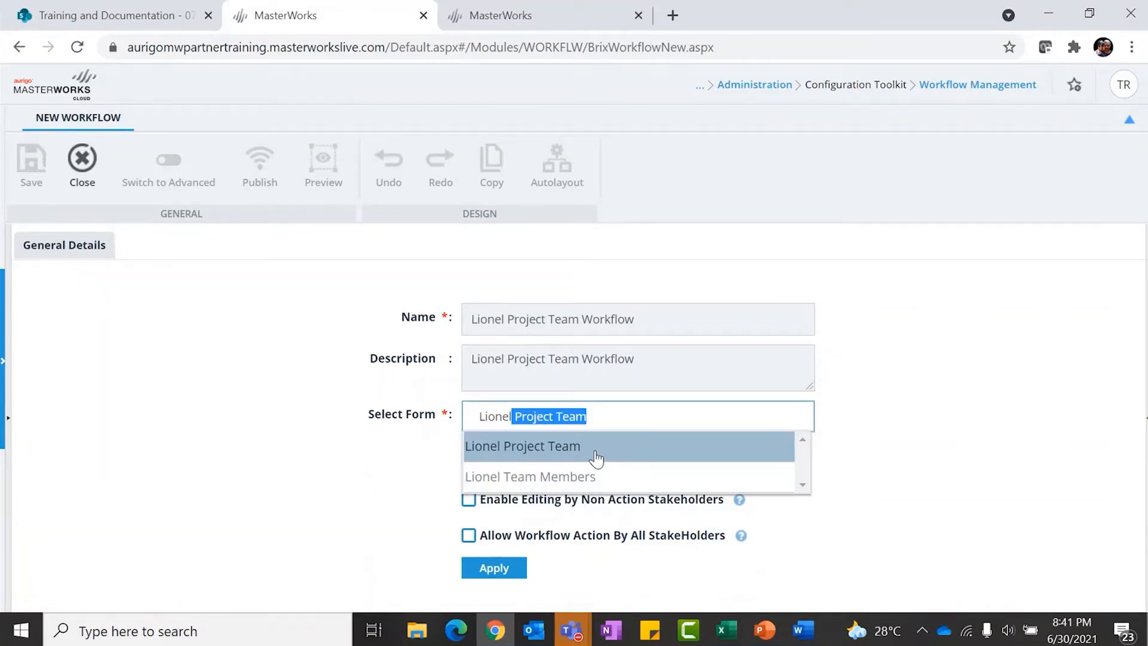
click(596, 458)
click(434, 441)
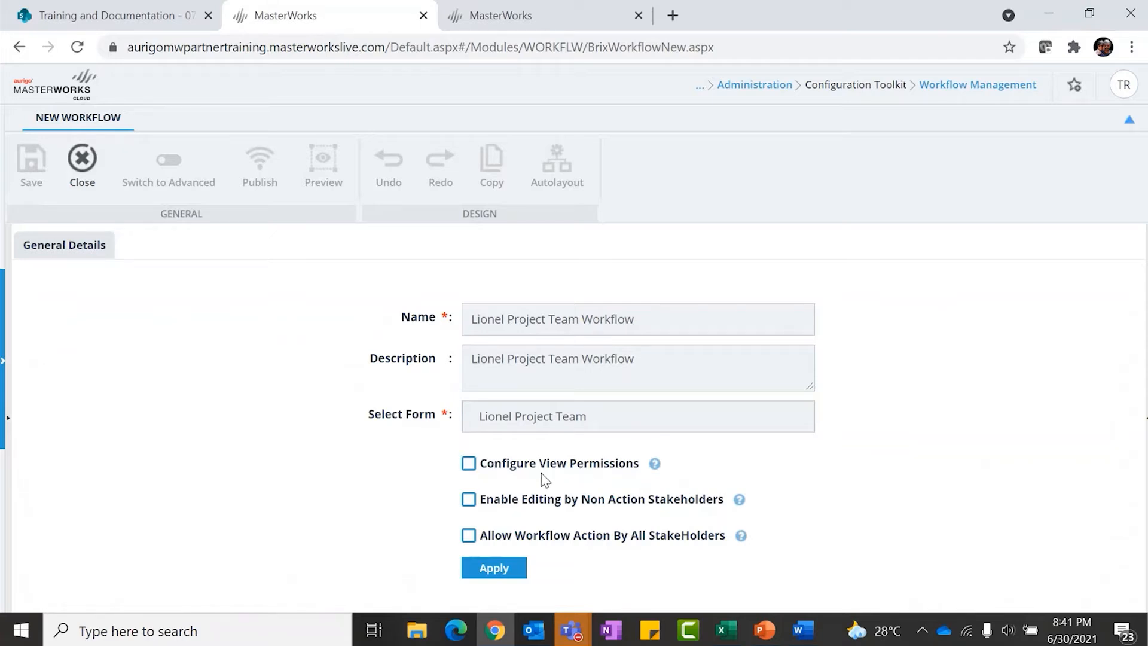
- Enable Configure View Permissions, Enable Editing by Non Action Stakeholders and Allow Workflow Action By All StakeHolders, and apply the general details
click(468, 463)
click(469, 499)
click(468, 535)
mouse_move(741, 541)
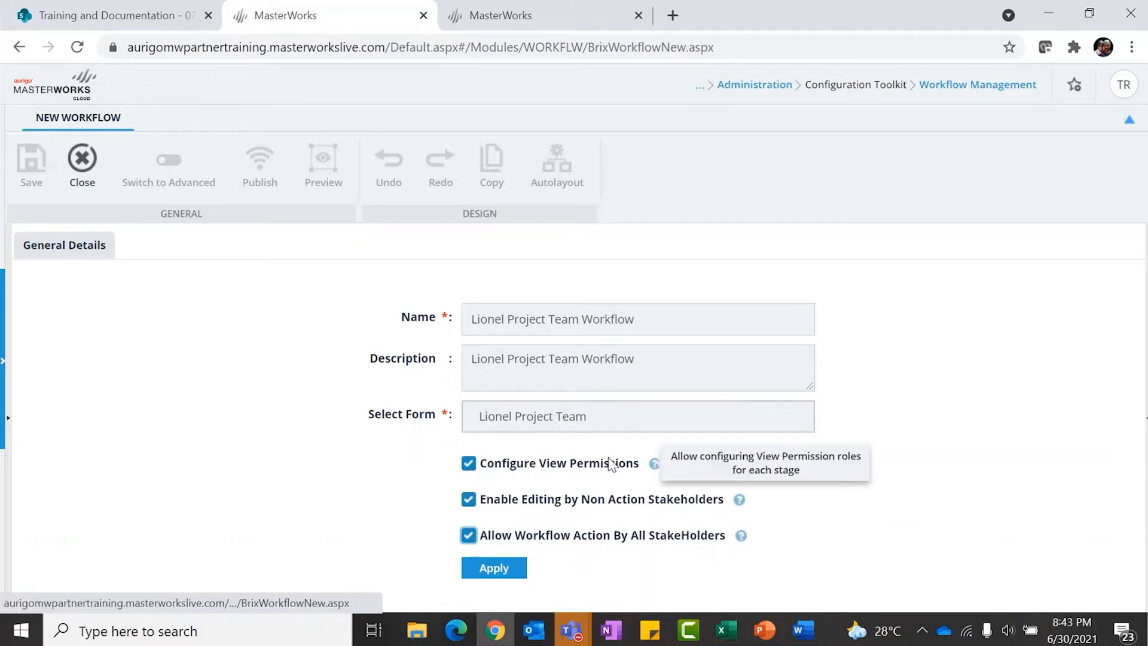
click(499, 569)
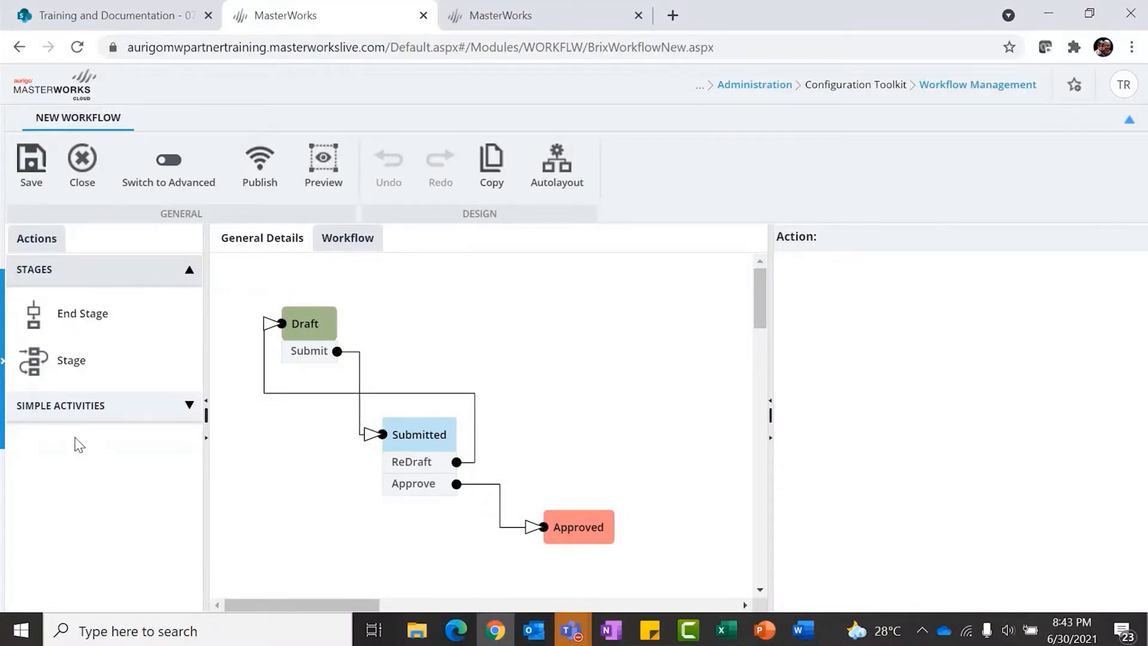
- Switch the workflow designer to advanced mode and look through the available advanced activities
click(173, 162)
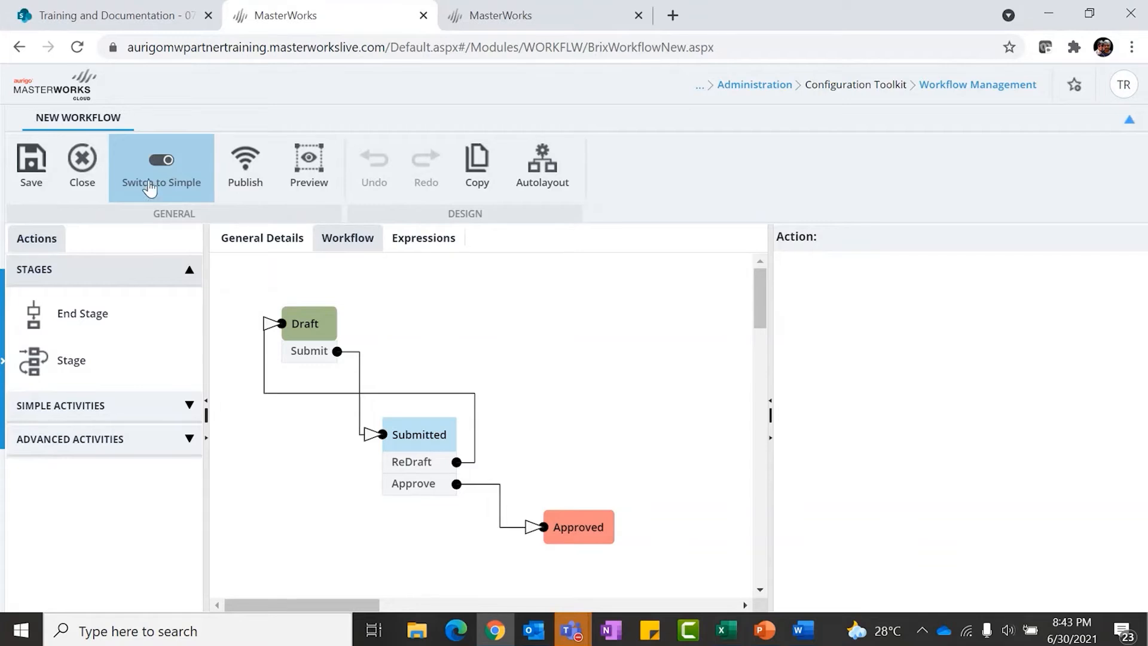
click(92, 439)
scroll(80, 504, down, 5)
scroll(80, 504, down, 2)
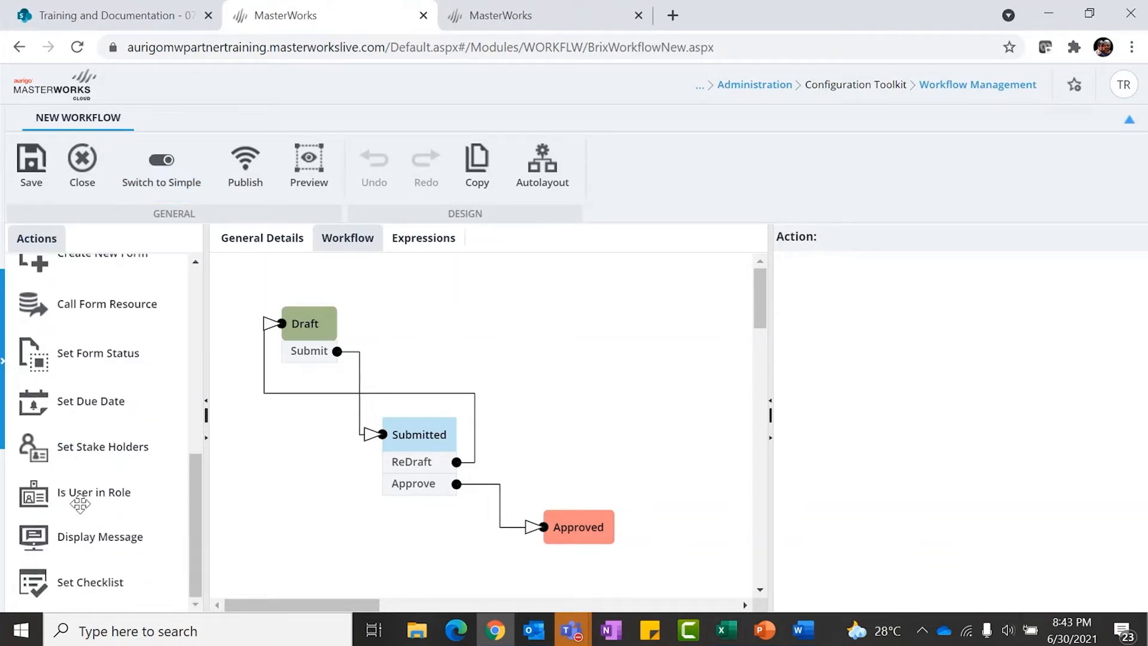
scroll(79, 504, up, 8)
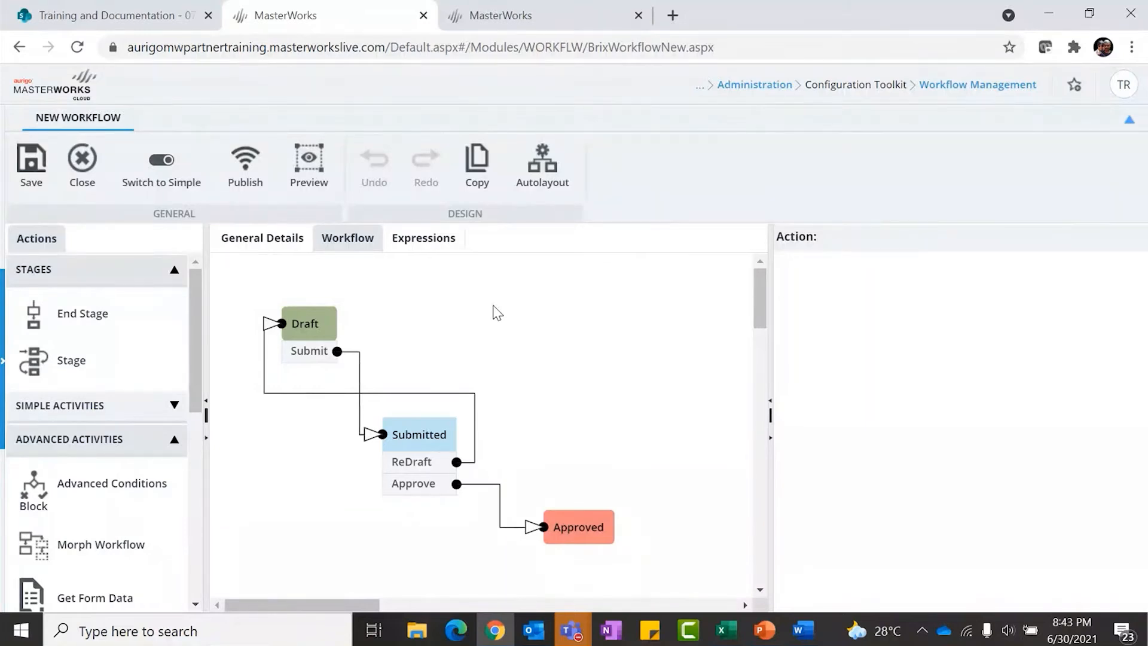
- Assign Administrator and Associate Project Manager as action stakeholders of the Draft stage
click(320, 330)
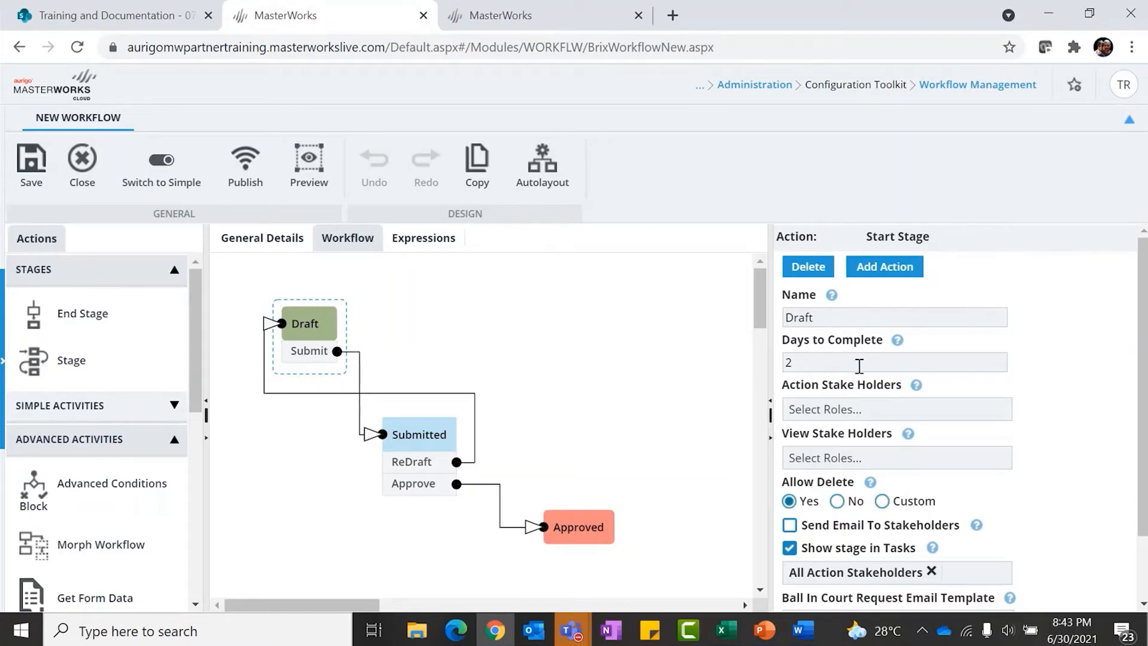
click(829, 314)
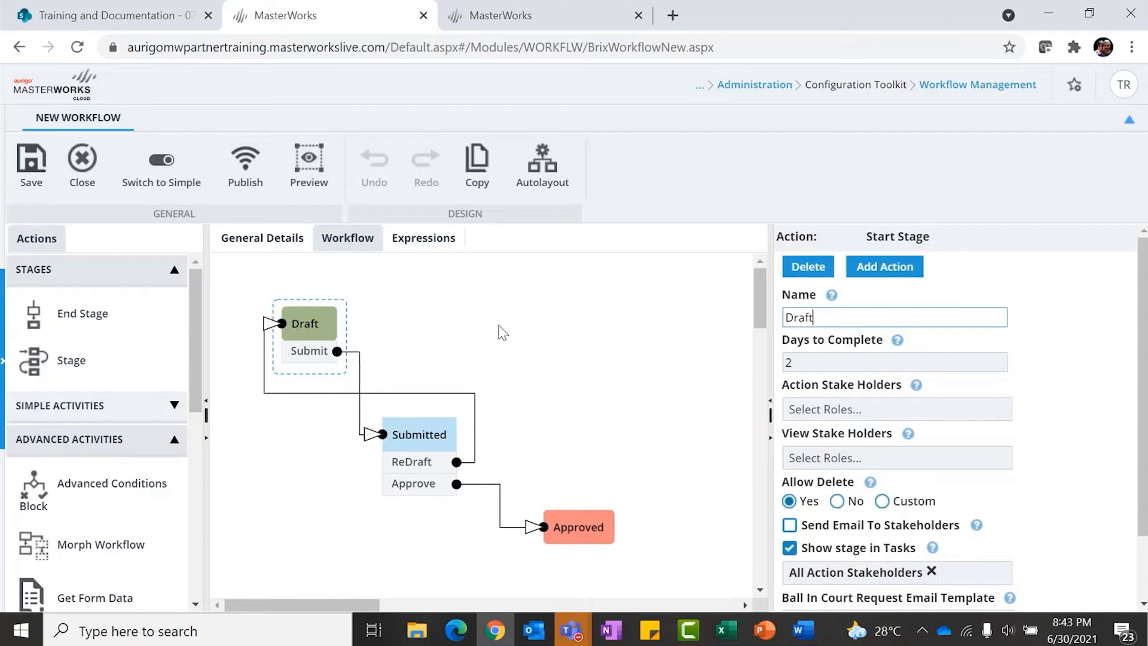
click(808, 364)
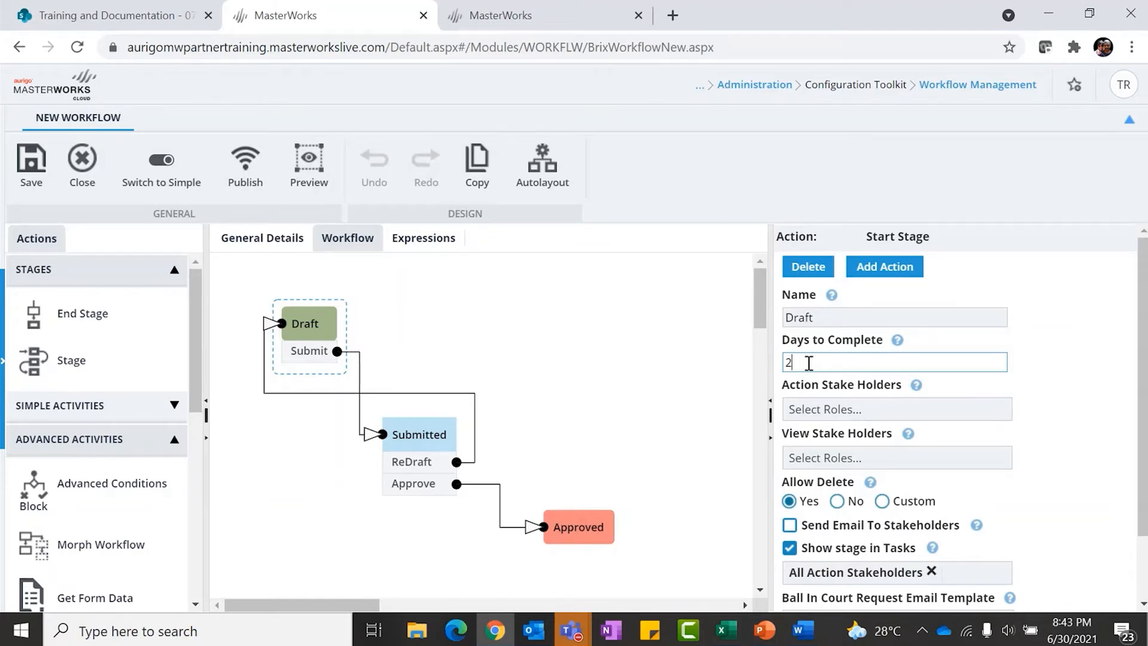
click(879, 411)
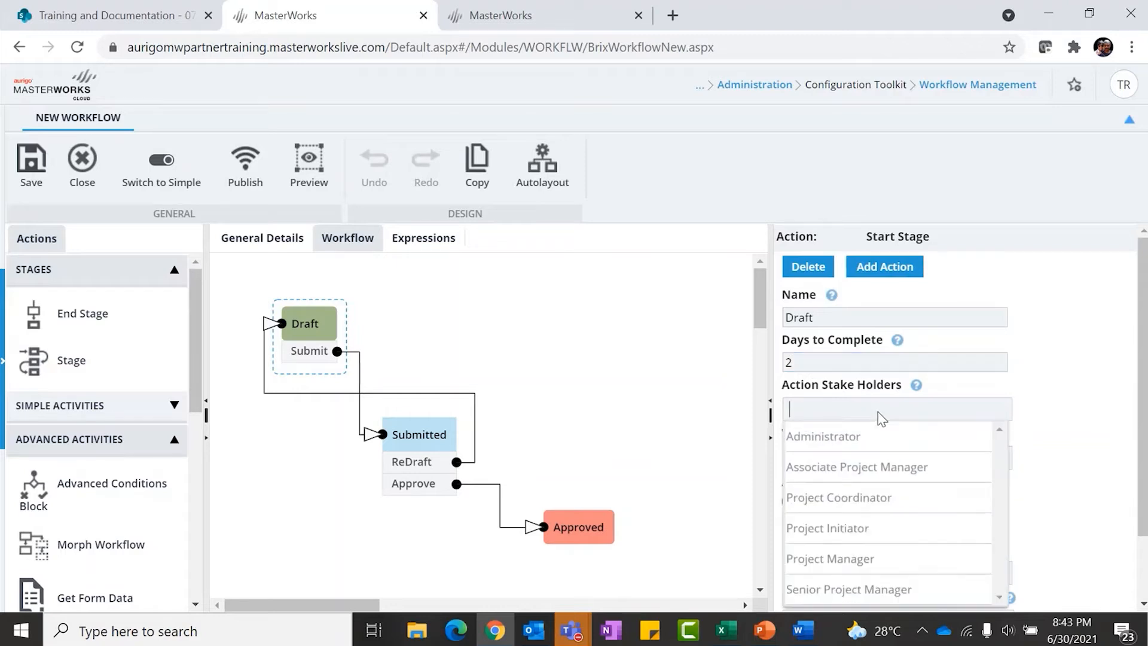
text(Ad)
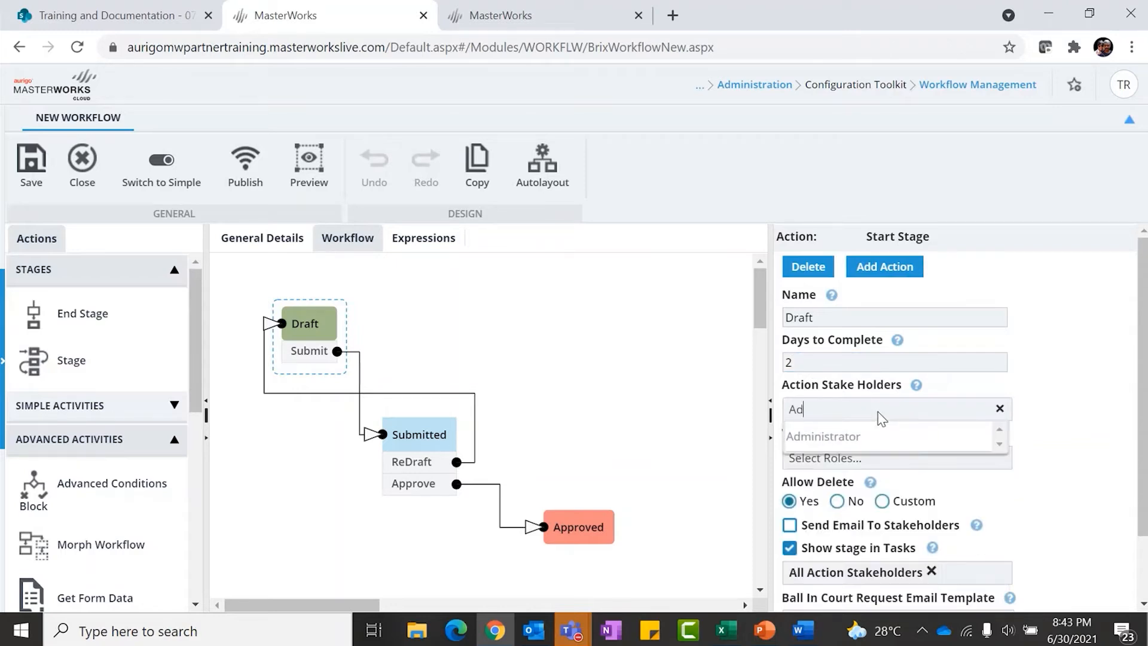
click(861, 437)
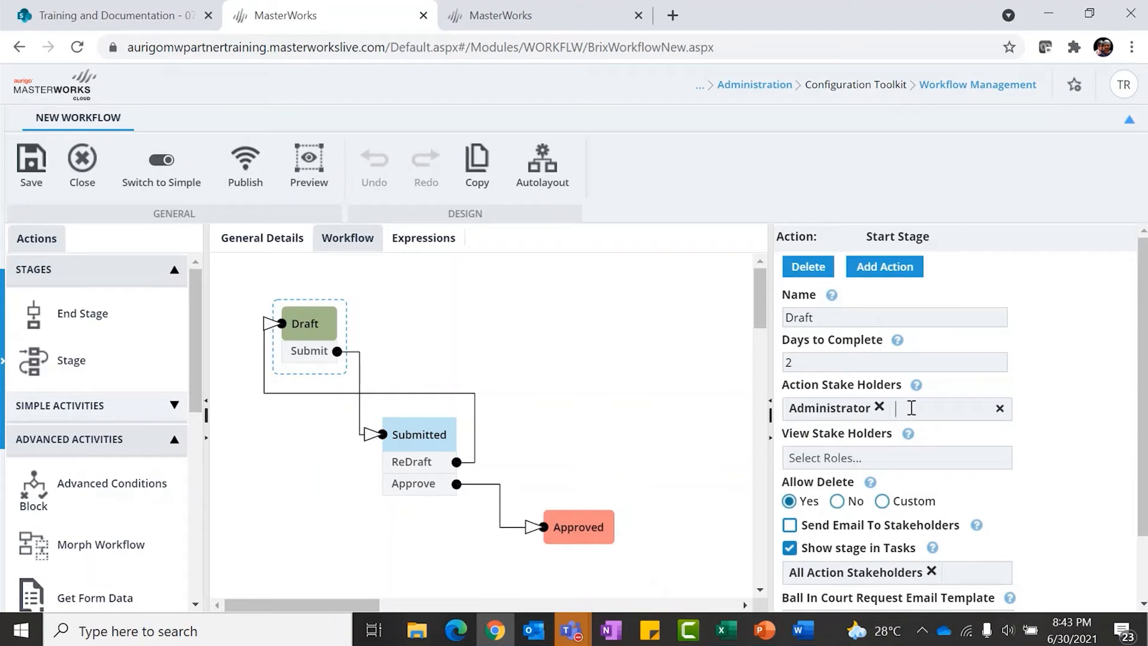
text(Asso)
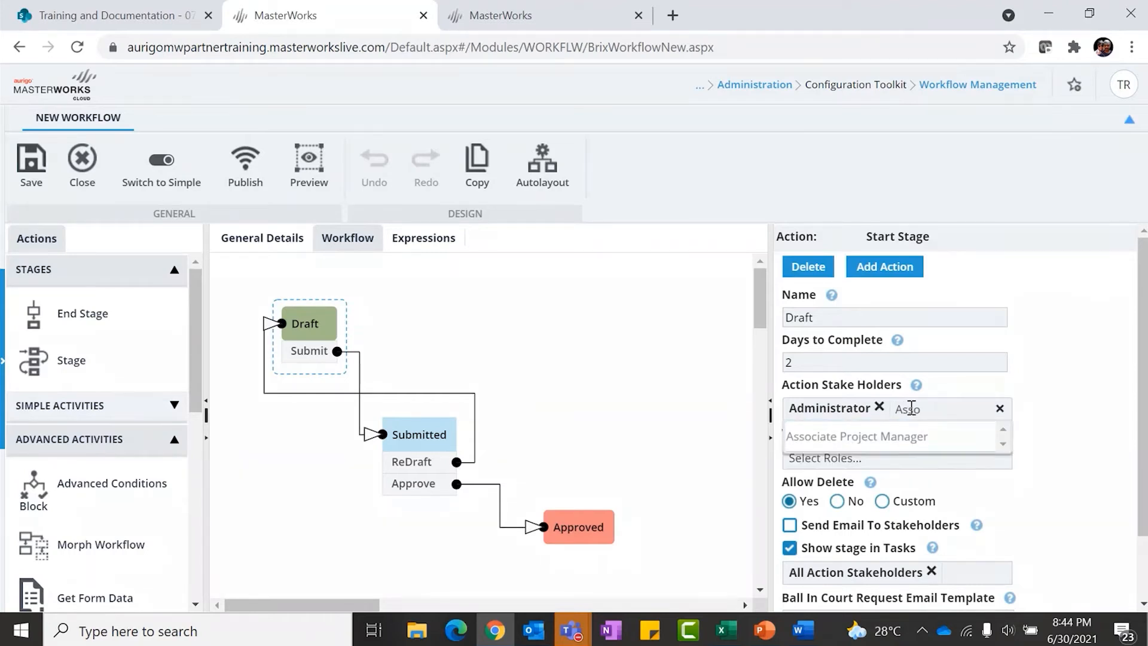
click(913, 439)
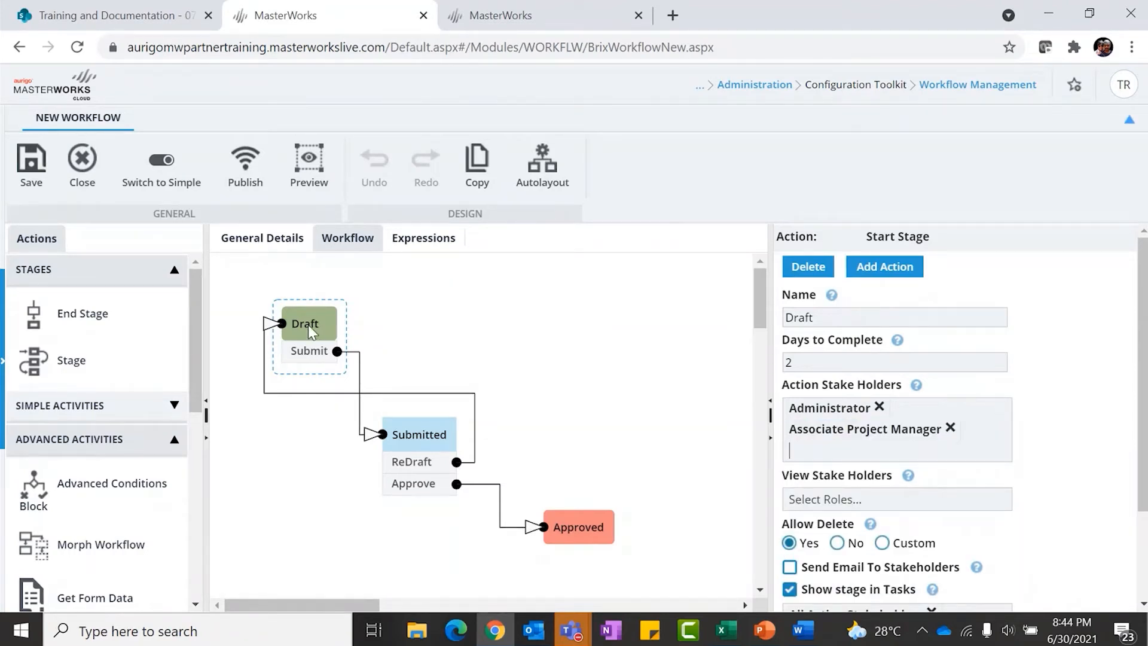
- Assign Administrator, Associate Project Manager, Project Manager and Senior Project Manager as view stakeholders of the Draft stage
click(885, 501)
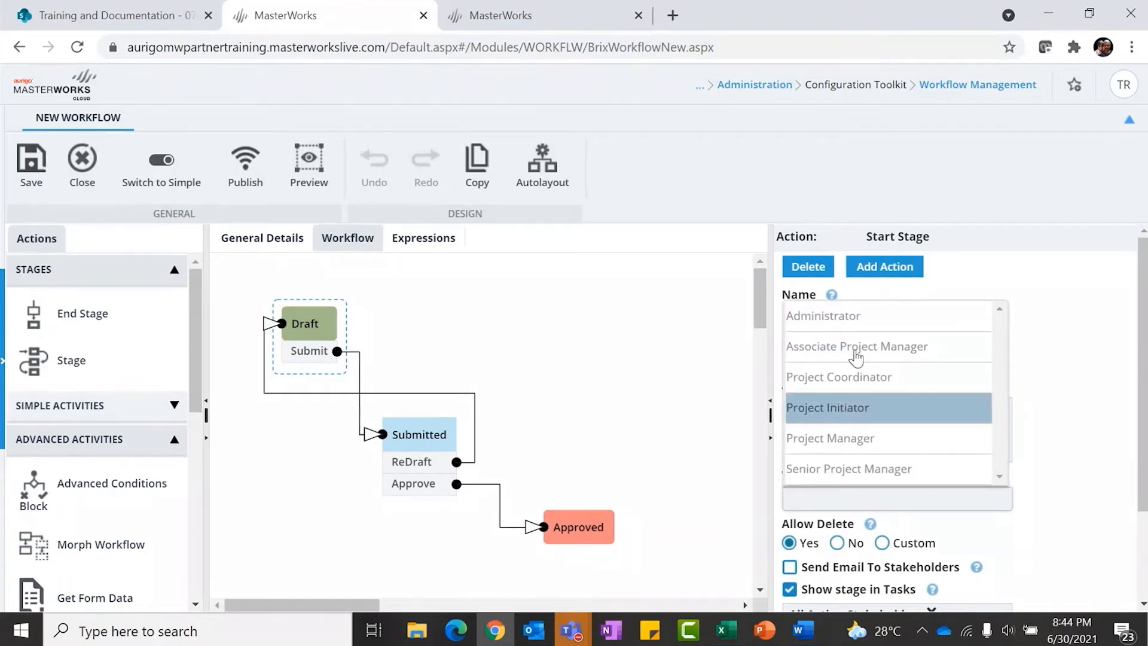
click(837, 316)
click(871, 376)
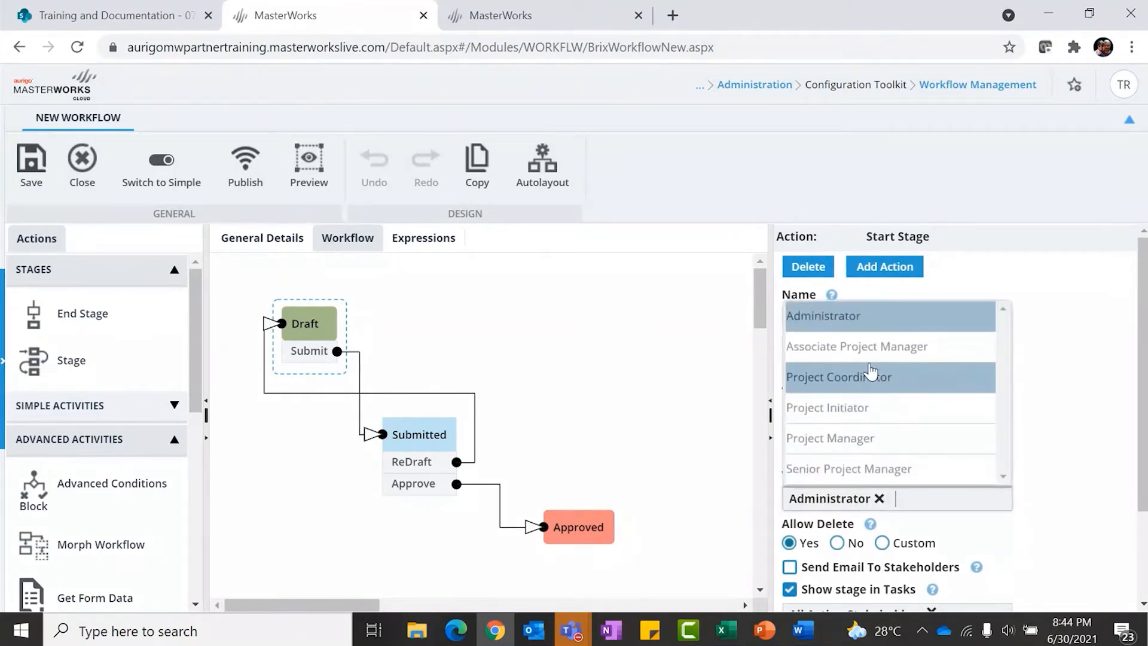
click(870, 350)
click(867, 543)
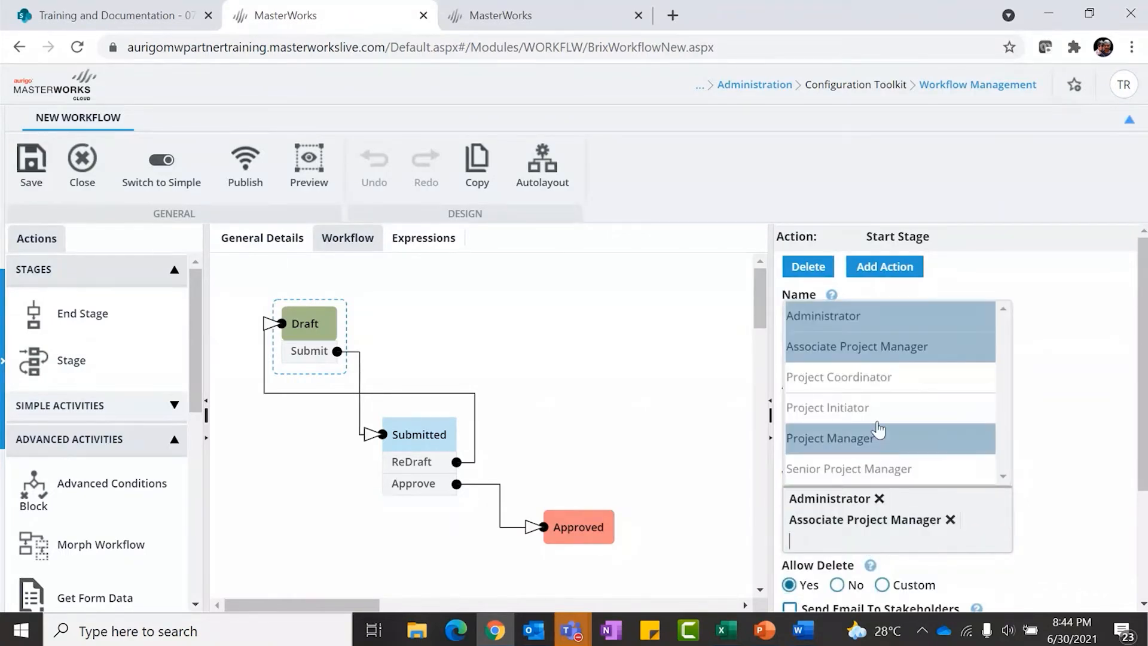
click(871, 441)
click(922, 545)
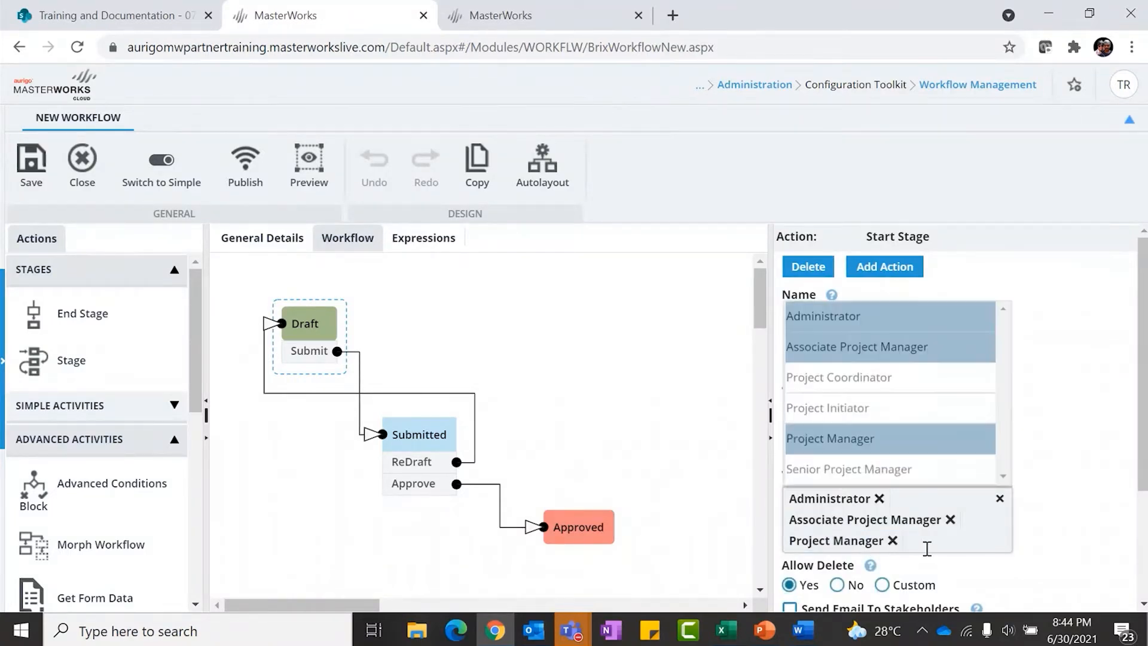
click(883, 469)
scroll(1046, 468, down, 3)
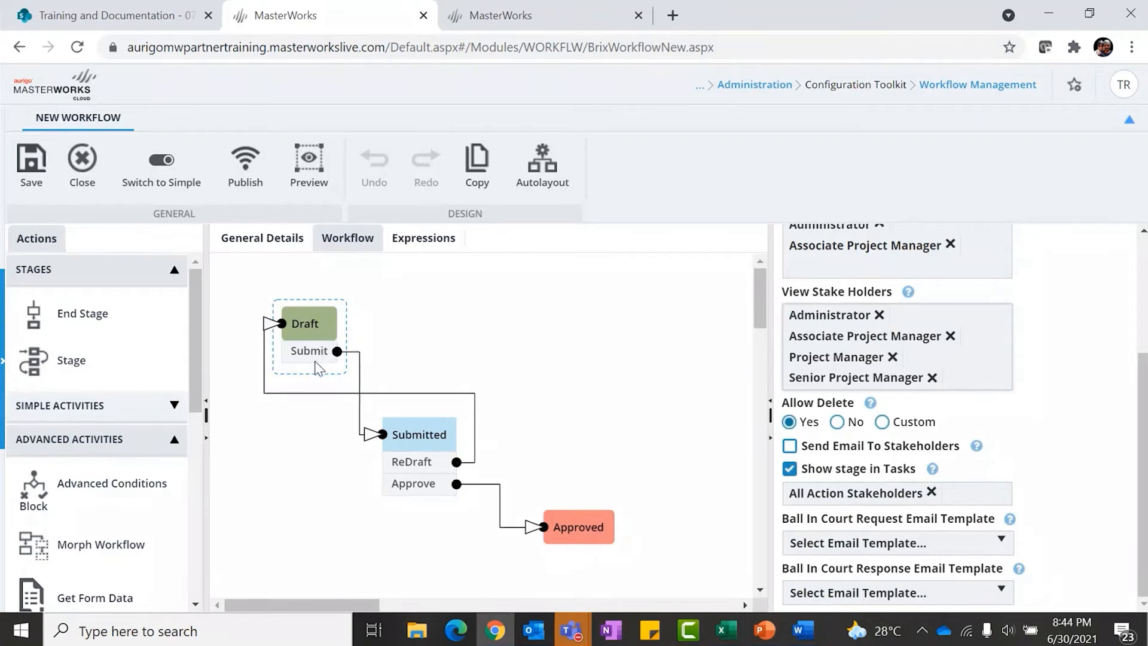
click(790, 449)
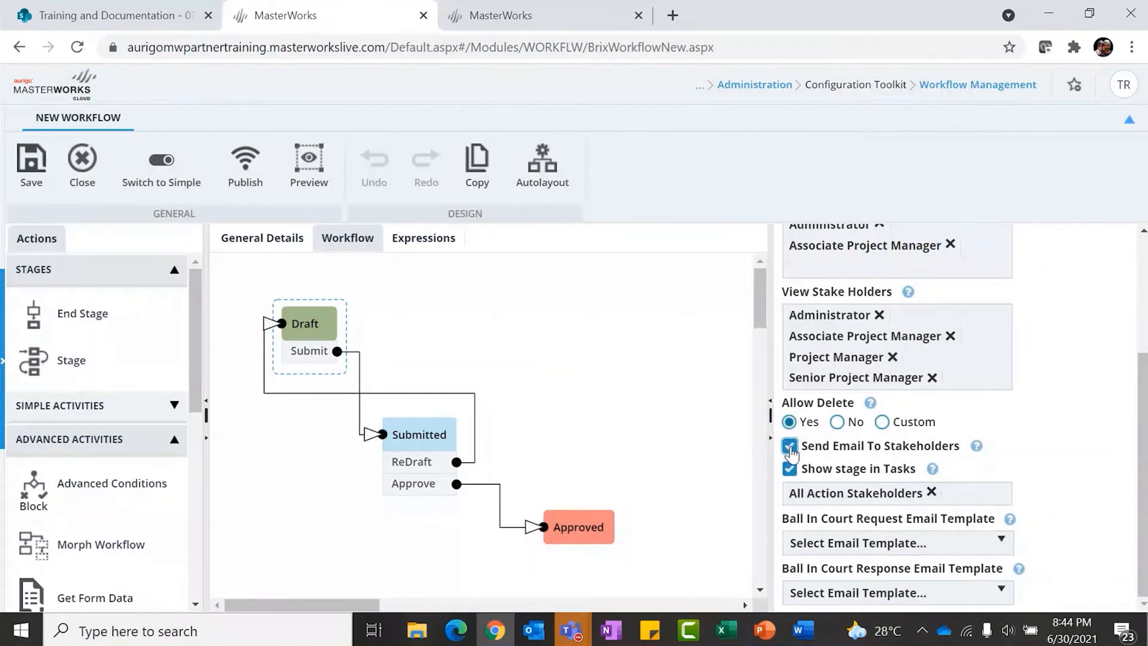
click(789, 449)
scroll(1046, 550, up, 1)
scroll(1046, 551, up, 3)
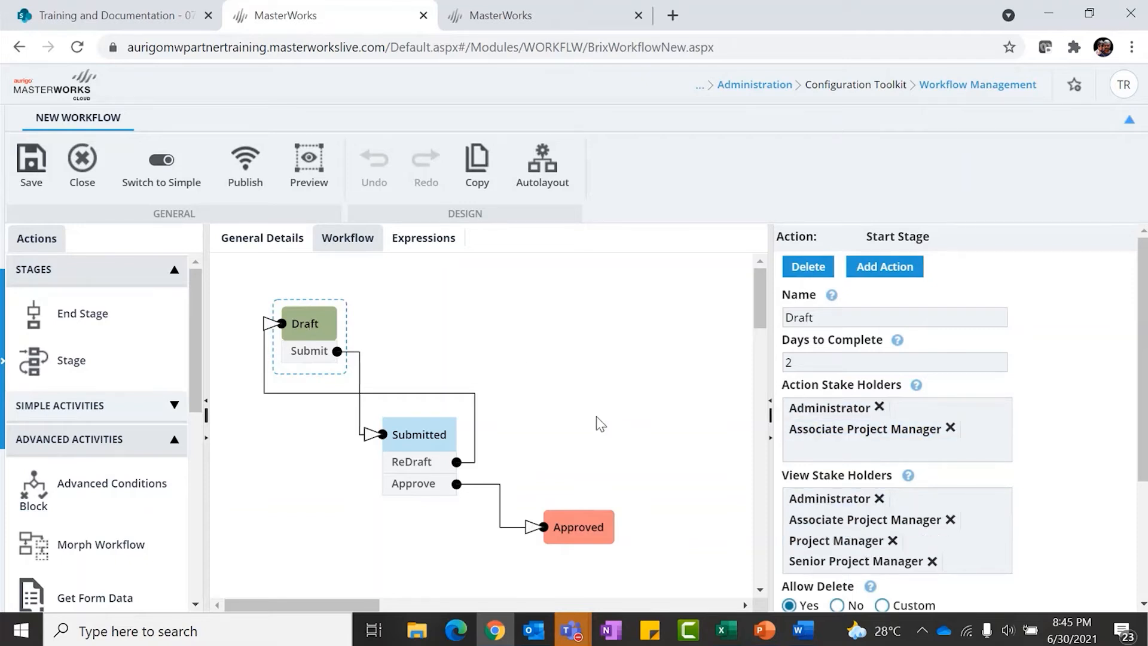
- Assign Administrator, Project Manager and Senior Project Manager as action stakeholders of the Submitted stage
click(392, 458)
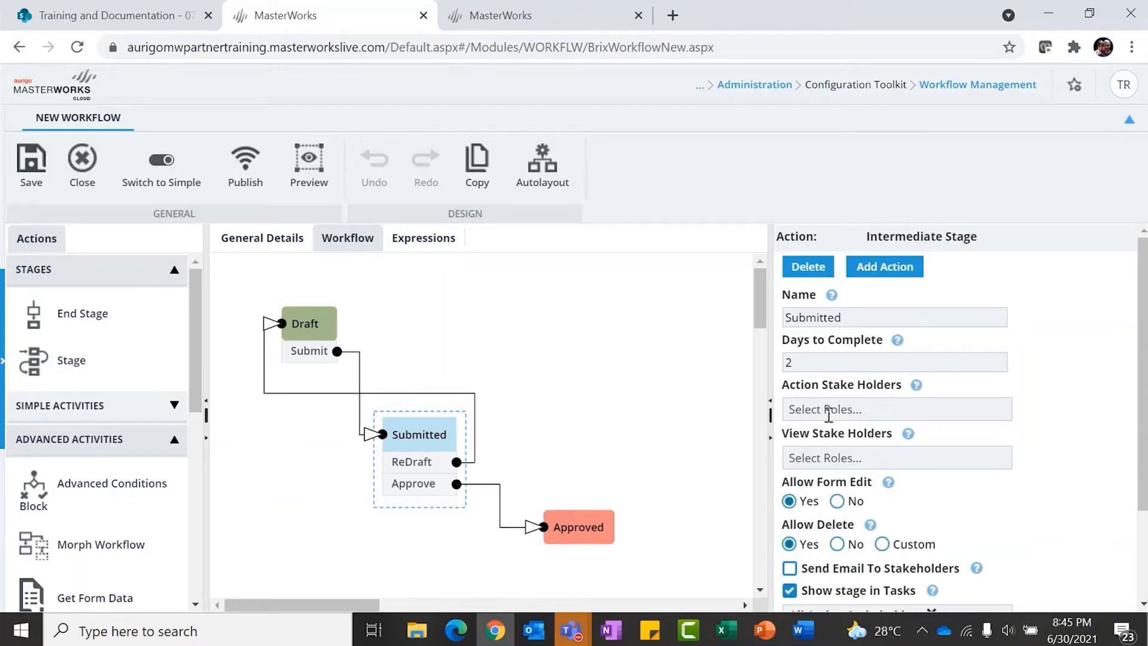
click(862, 410)
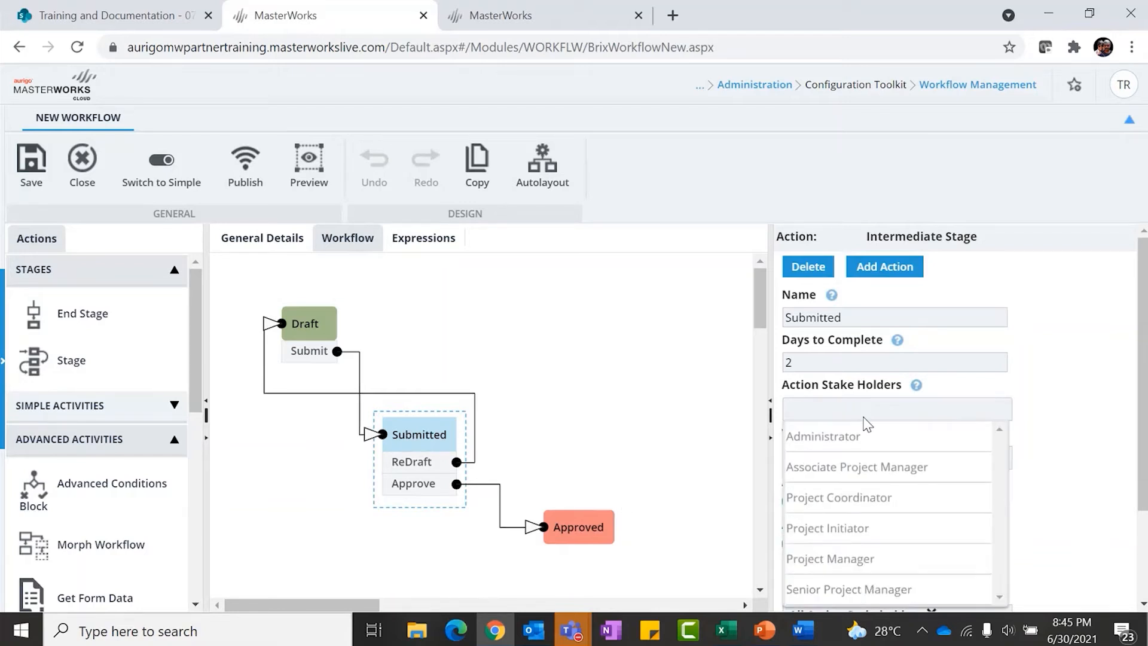
click(865, 436)
click(921, 416)
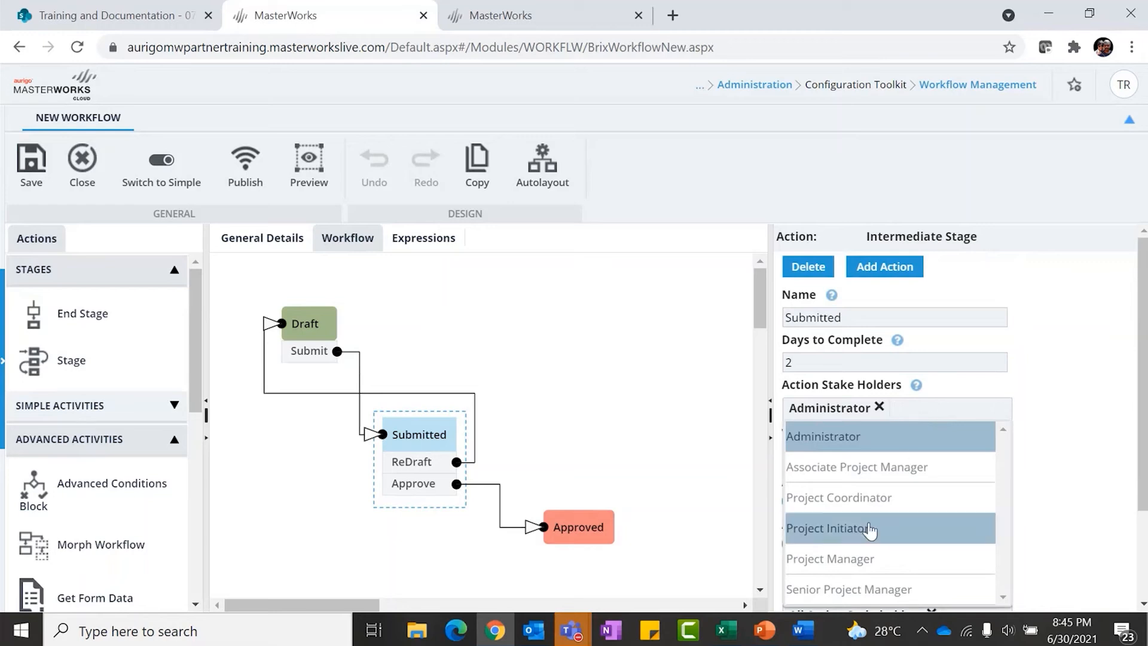
click(857, 556)
click(922, 428)
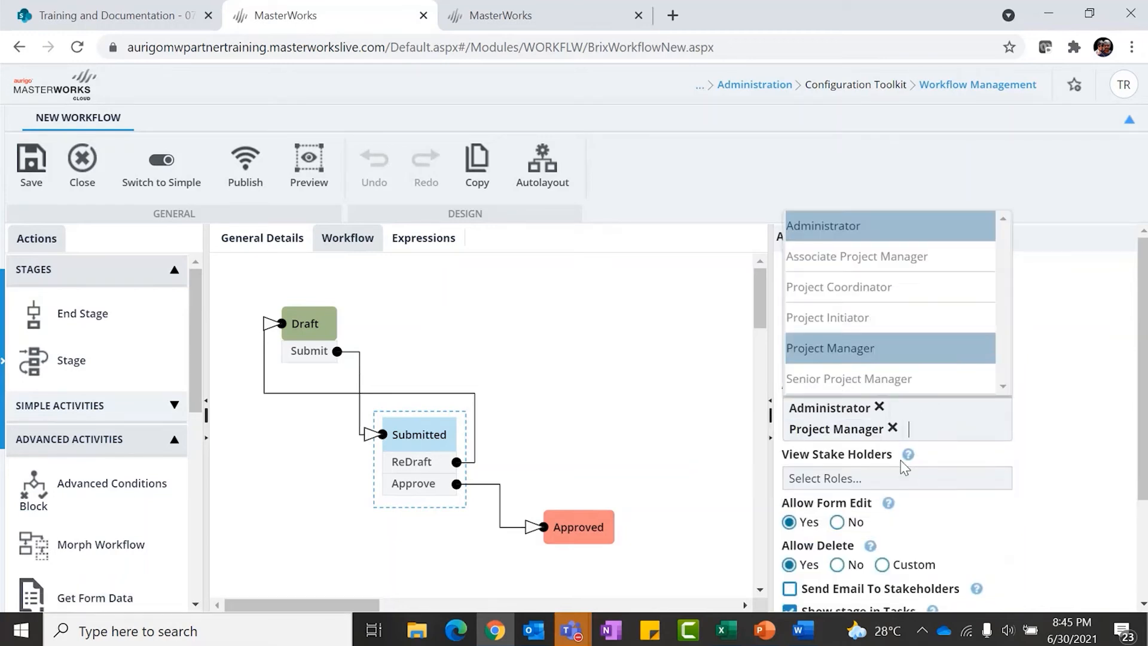
click(878, 378)
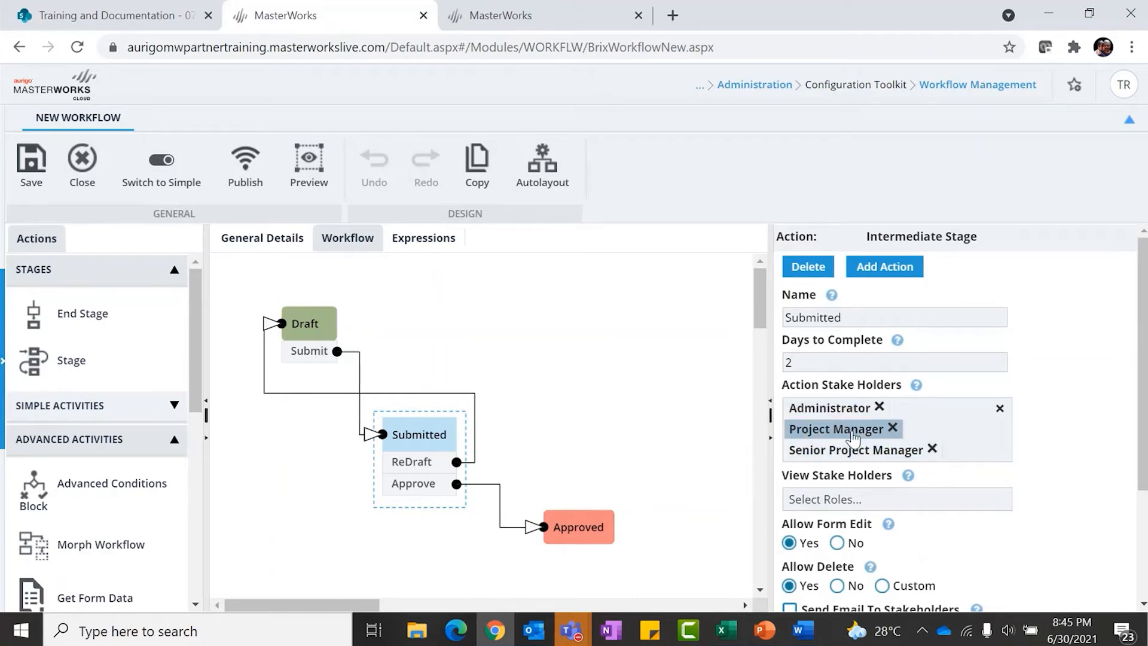
- Assign Administrator, Associate Project Manager, Project Manager and Senior Project Manager as view stakeholders of the Submitted stage
click(876, 499)
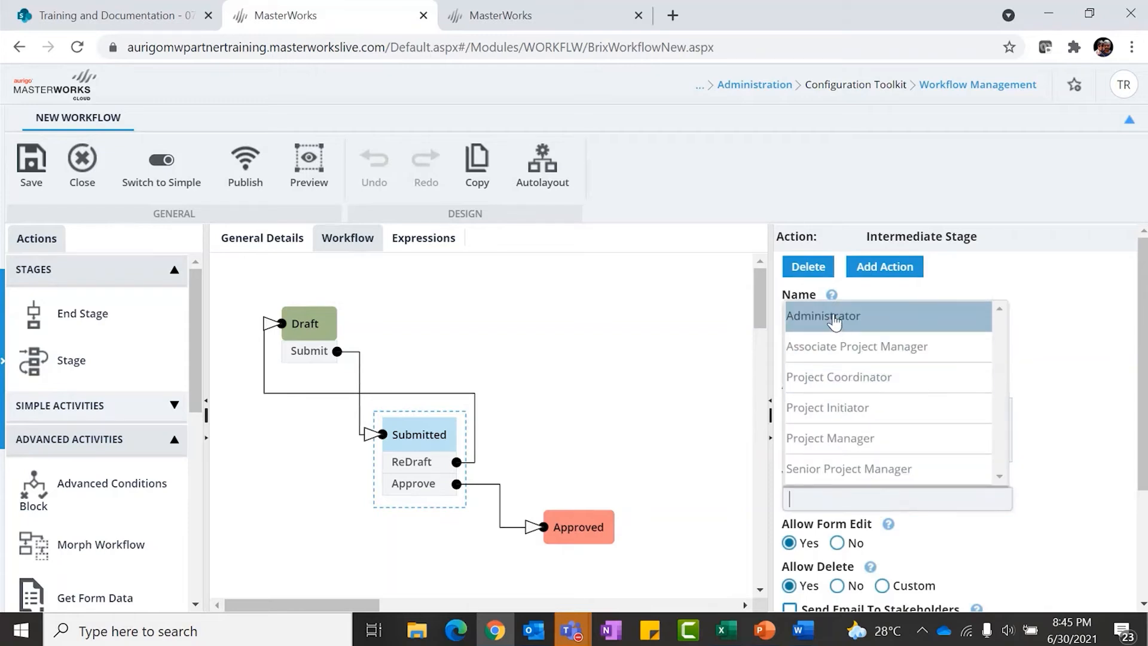
click(837, 315)
click(909, 499)
click(869, 343)
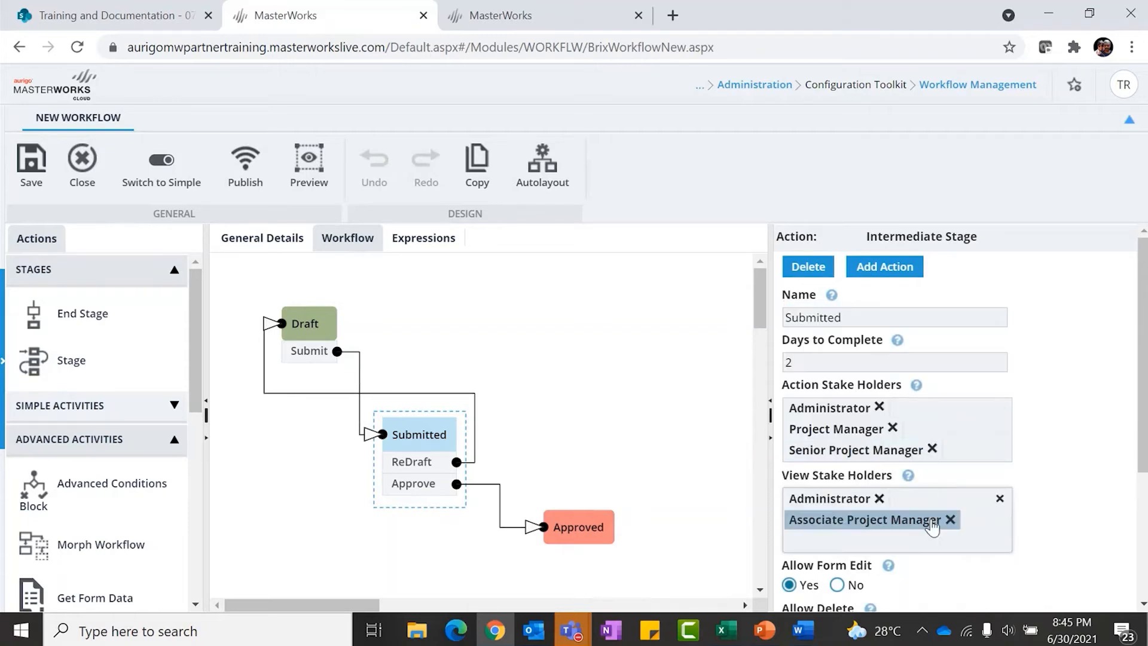
click(900, 546)
click(867, 438)
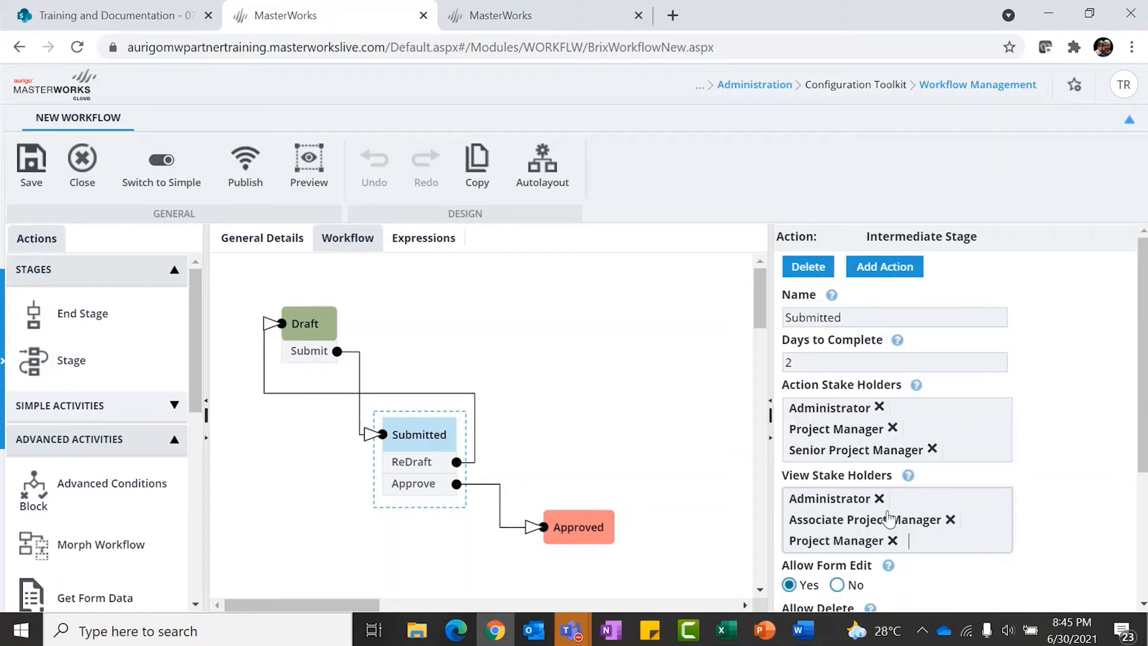
click(928, 541)
click(871, 469)
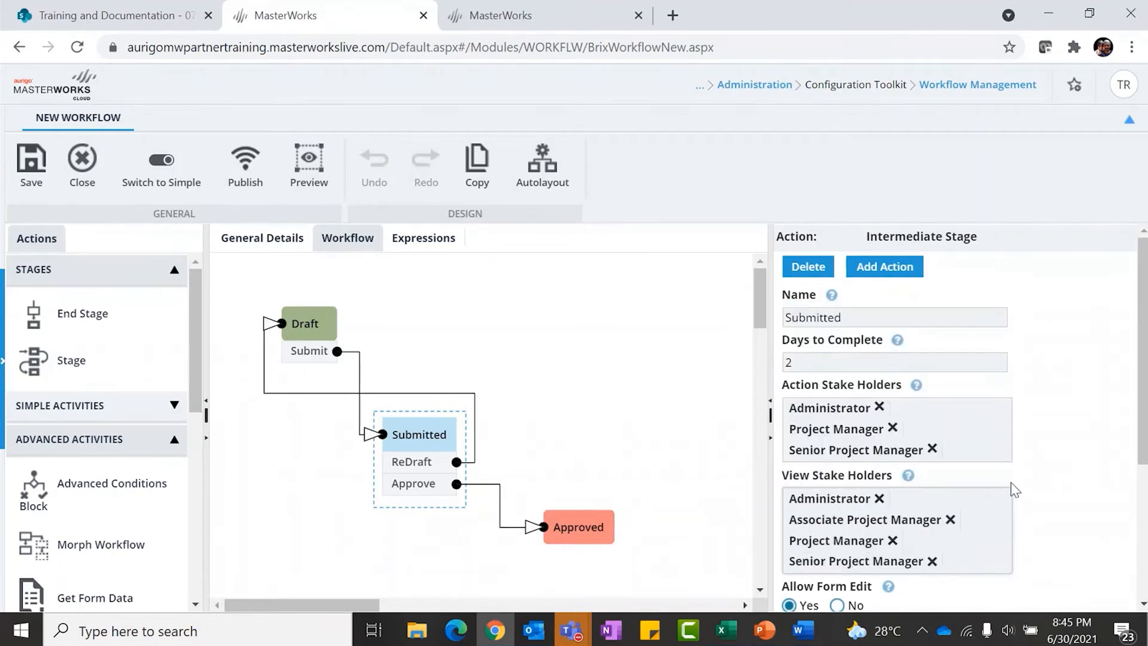
- Disallow record deletion in the Submitted stage
scroll(1016, 486, down, 4)
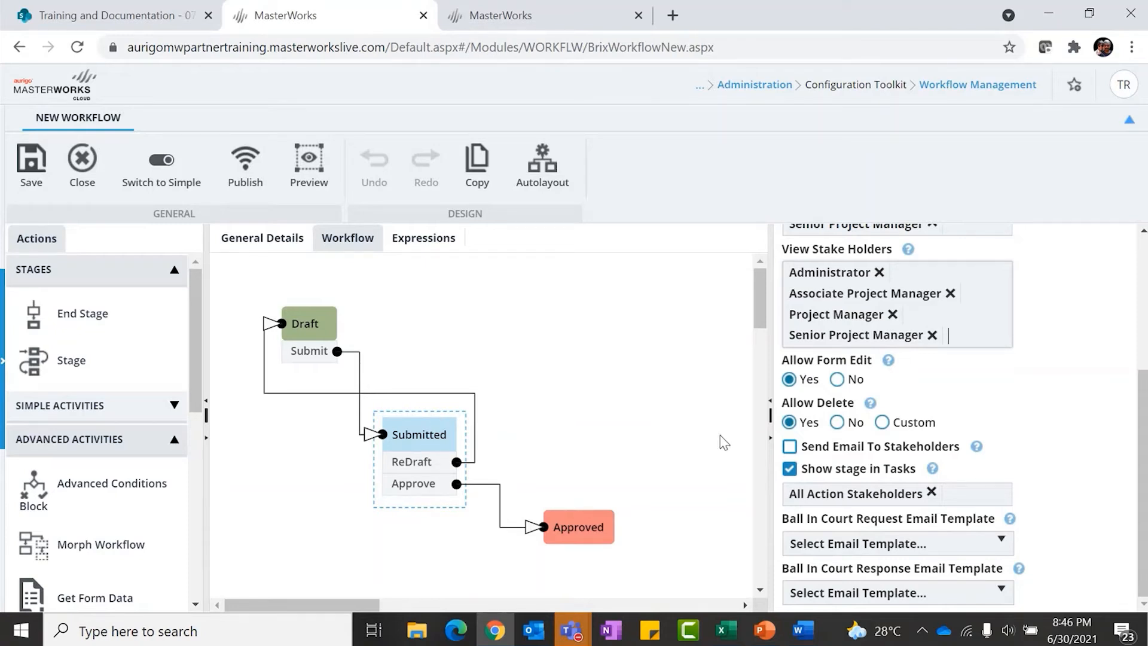
click(838, 423)
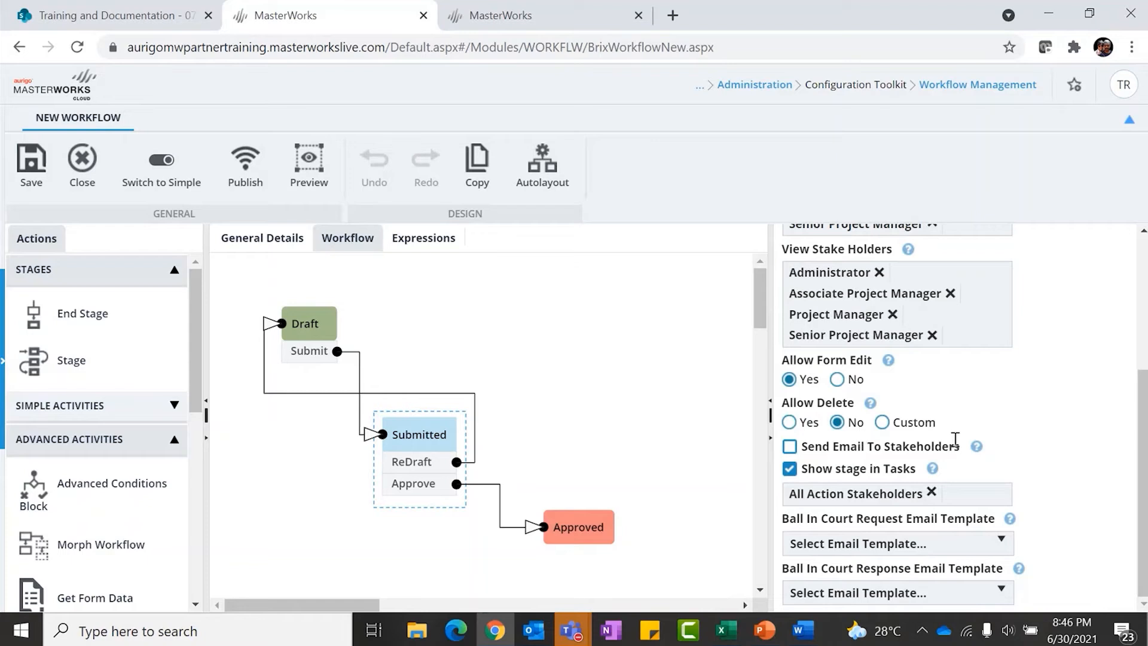
click(651, 412)
- Assign Administrator, Associate Project Manager, Project Manager and Senior Project Manager as view stakeholders of the Approved stage, and disallow deletion there
click(611, 536)
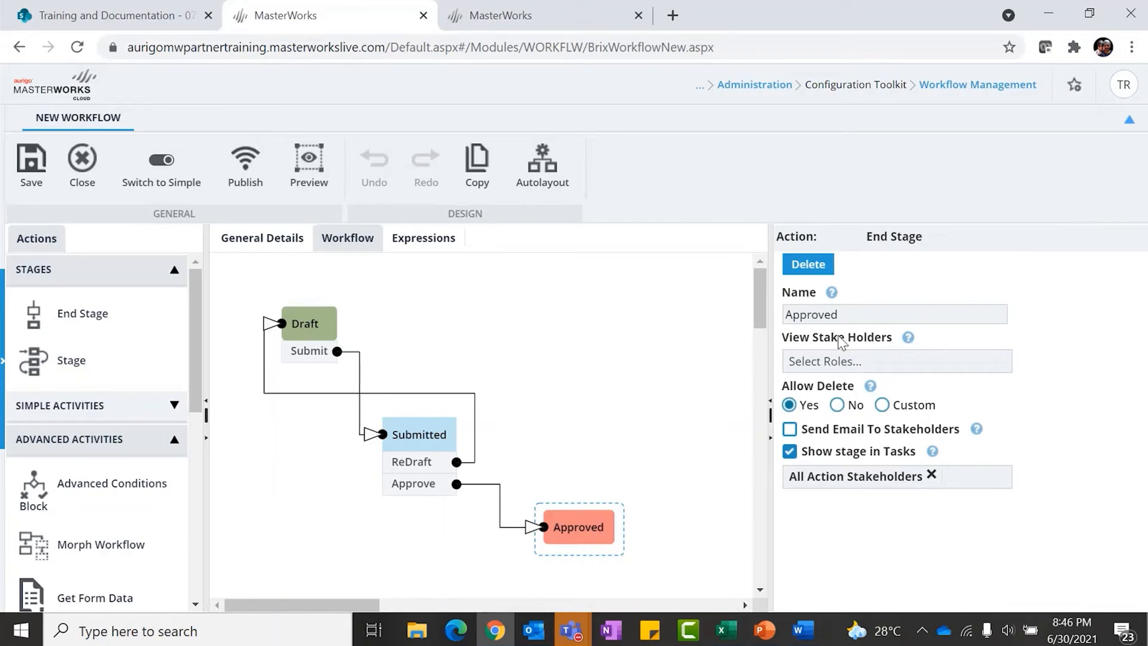
click(890, 368)
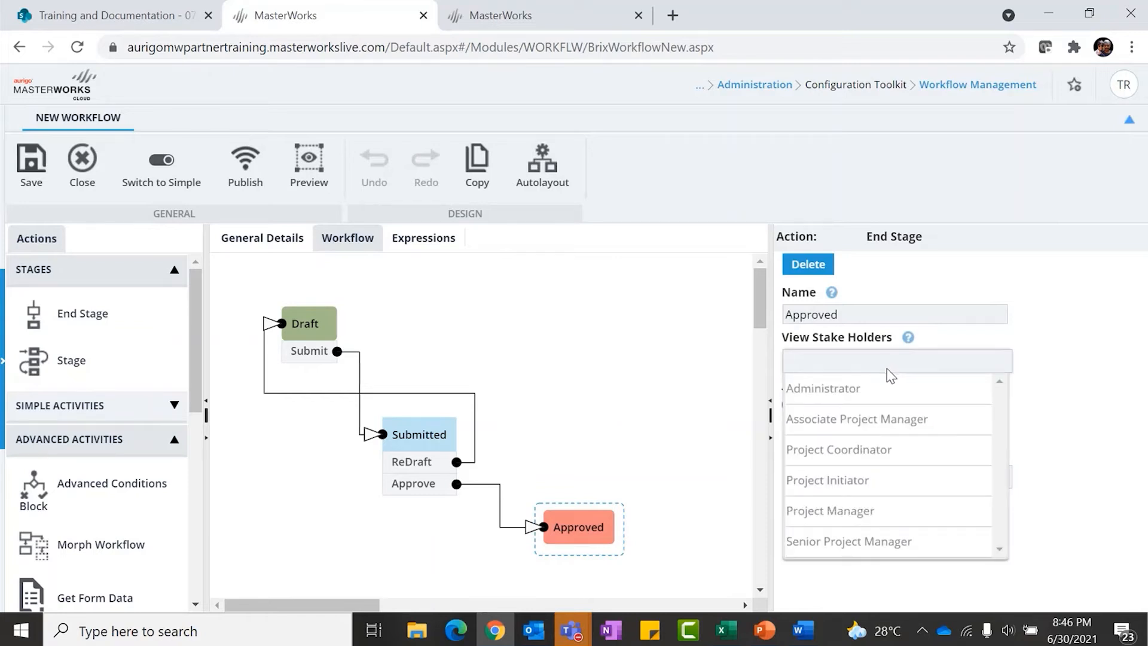
click(890, 387)
click(940, 361)
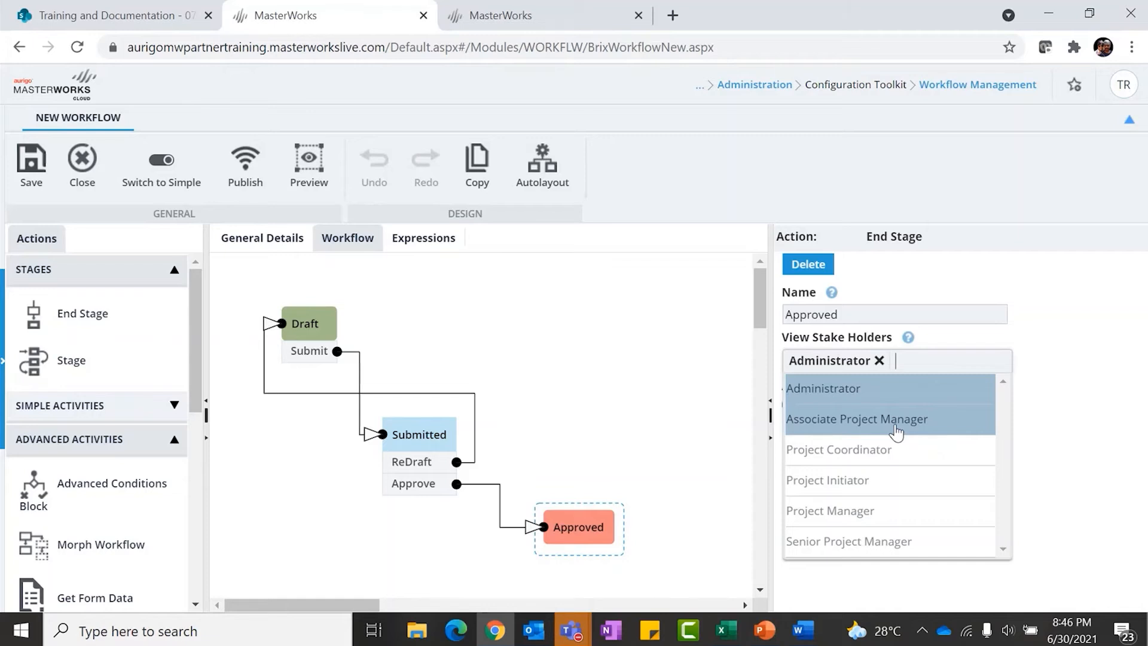
click(896, 429)
click(914, 400)
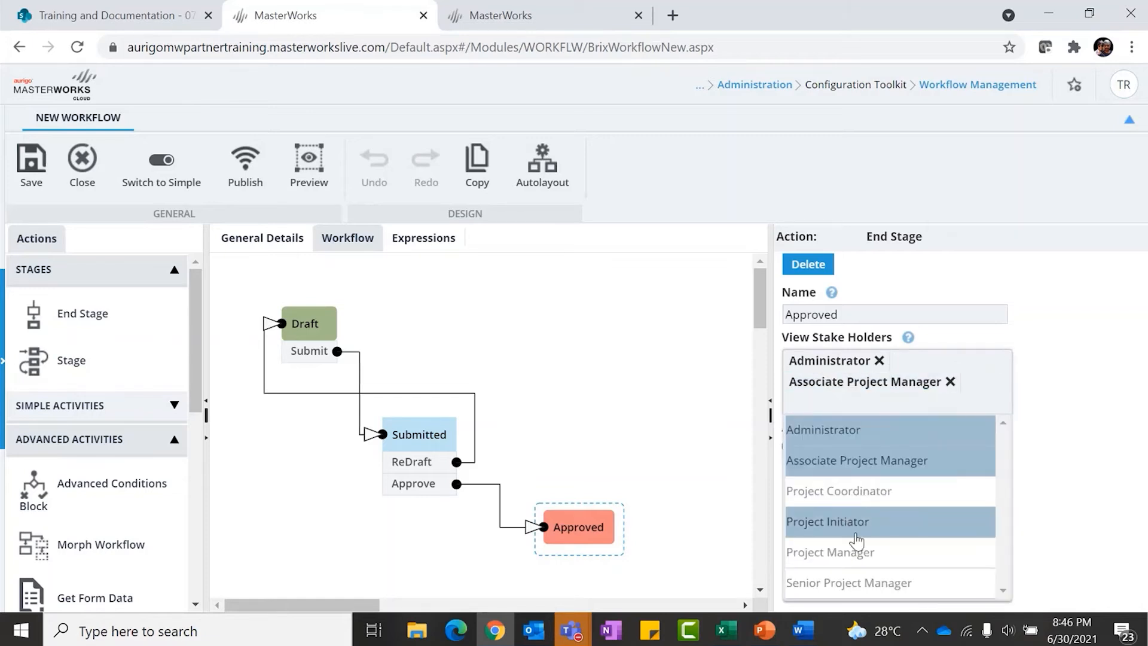
click(856, 550)
click(923, 402)
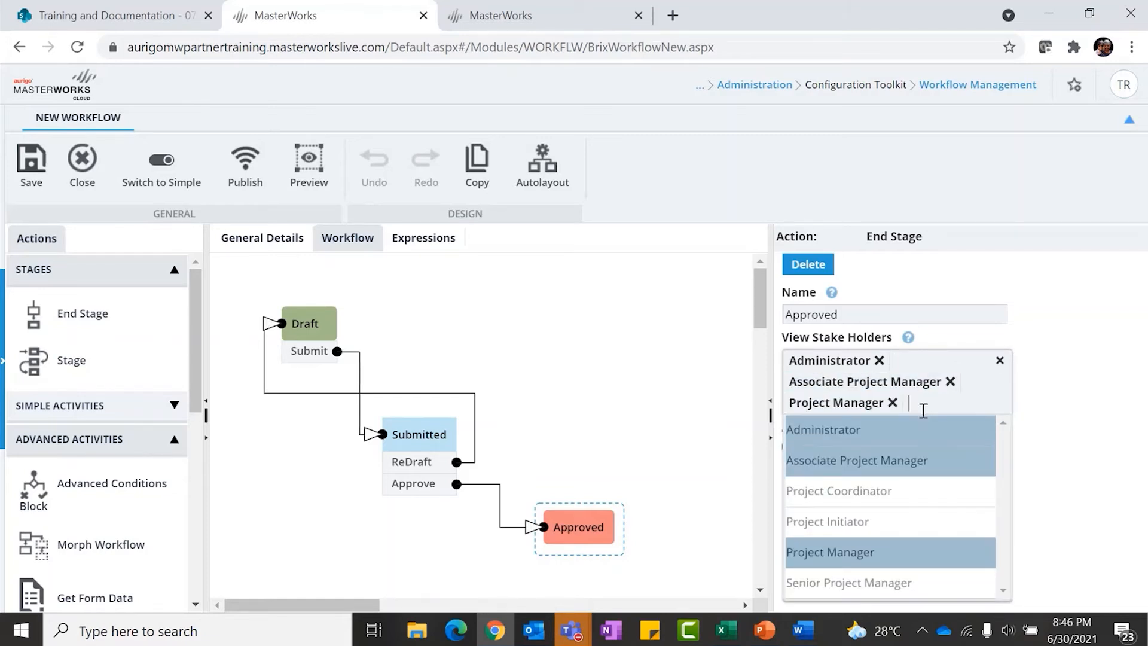
click(871, 585)
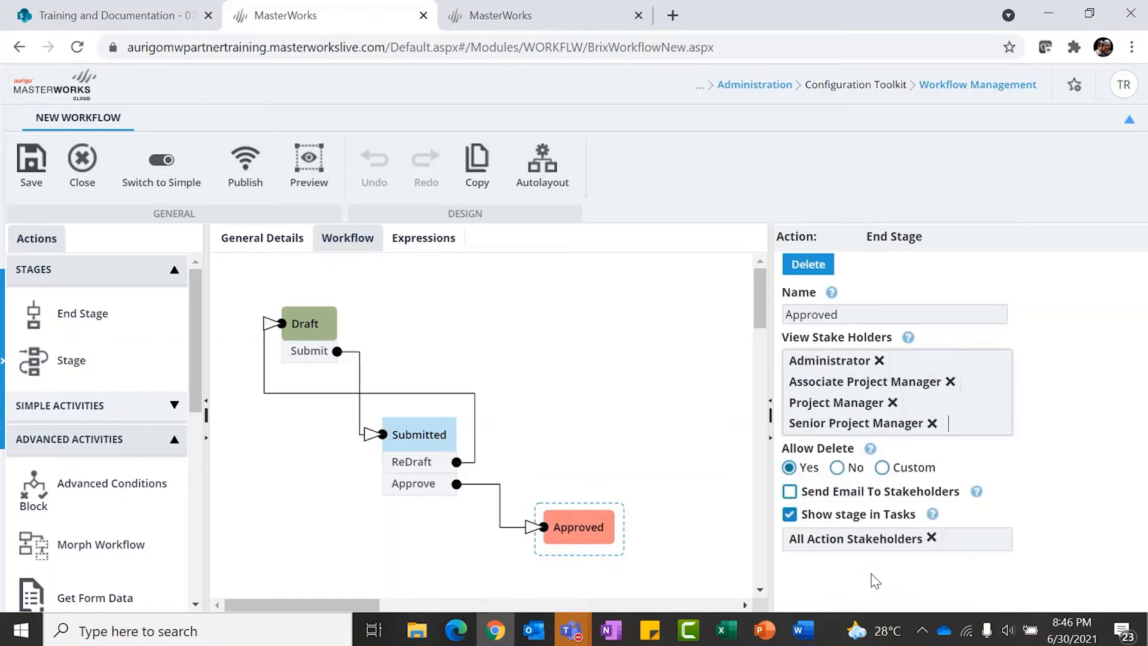
click(838, 468)
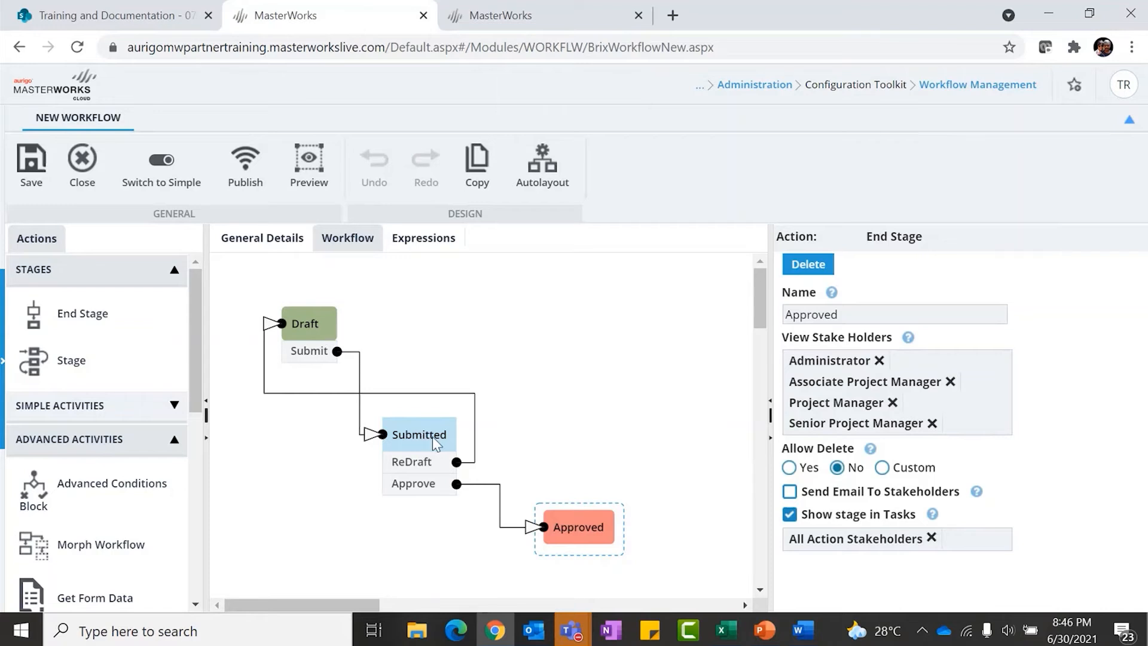
click(568, 366)
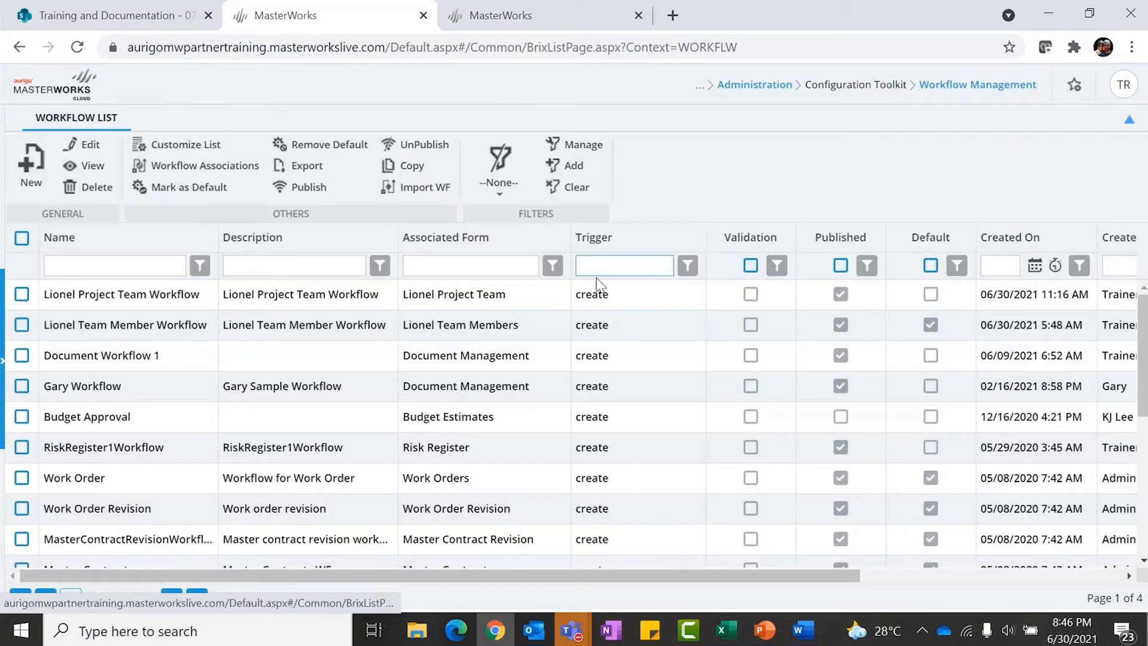
- Mark the new Project Team workflow as default, and reload the Project Team form's record list in the FY21 DFW Roadway Construction project
click(188, 187)
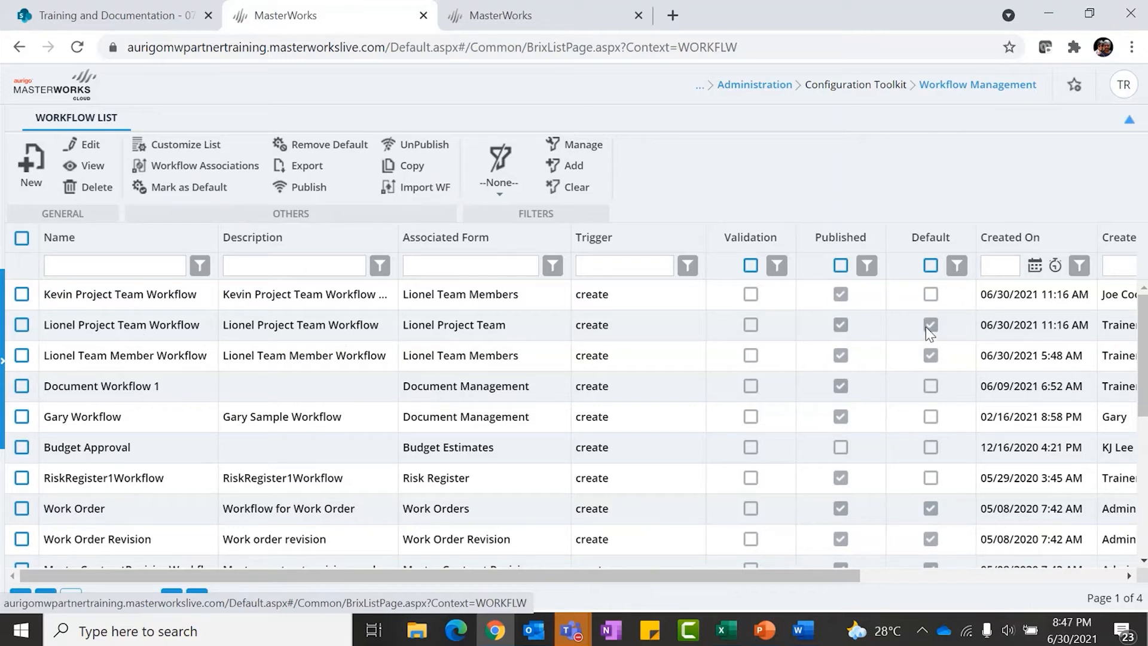
click(567, 15)
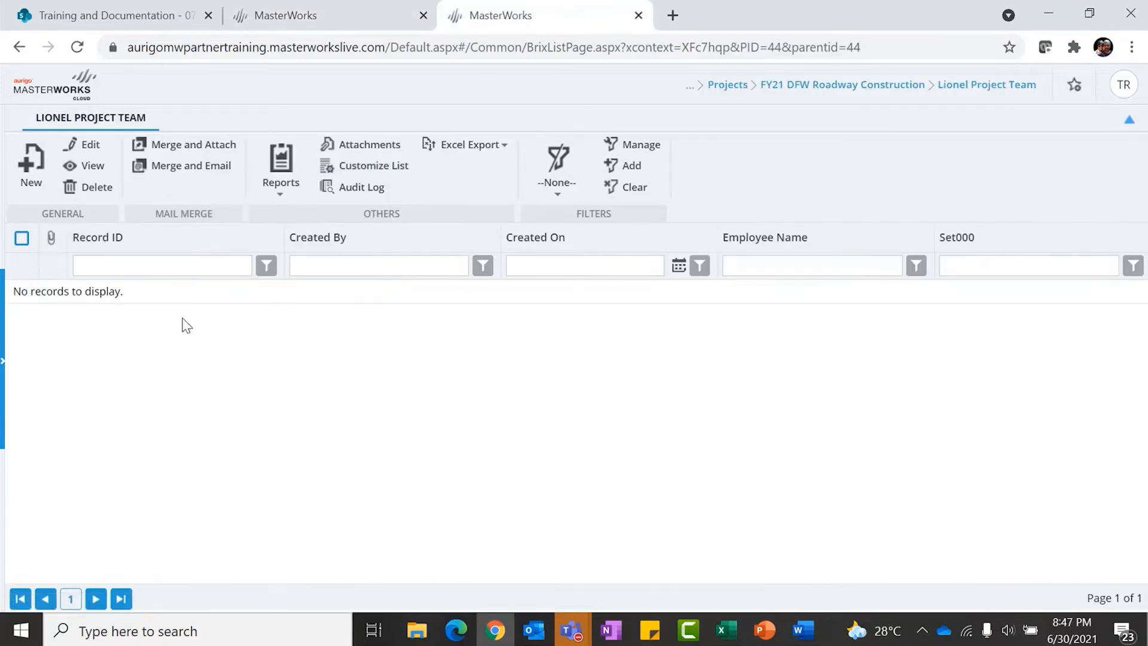
click(4, 330)
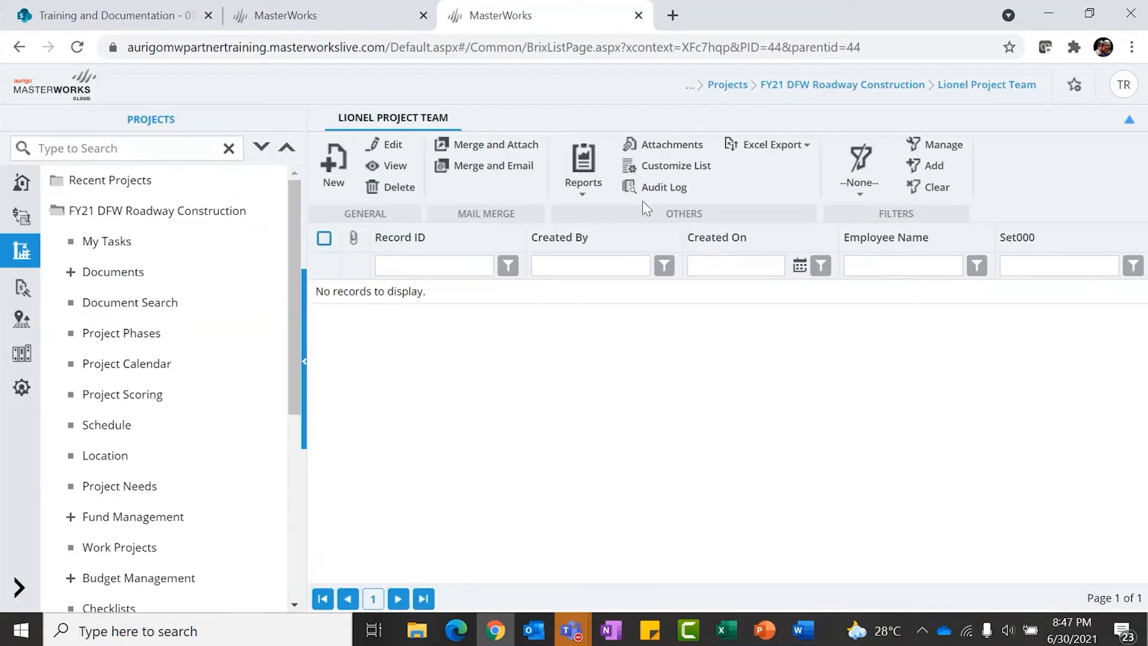
click(77, 48)
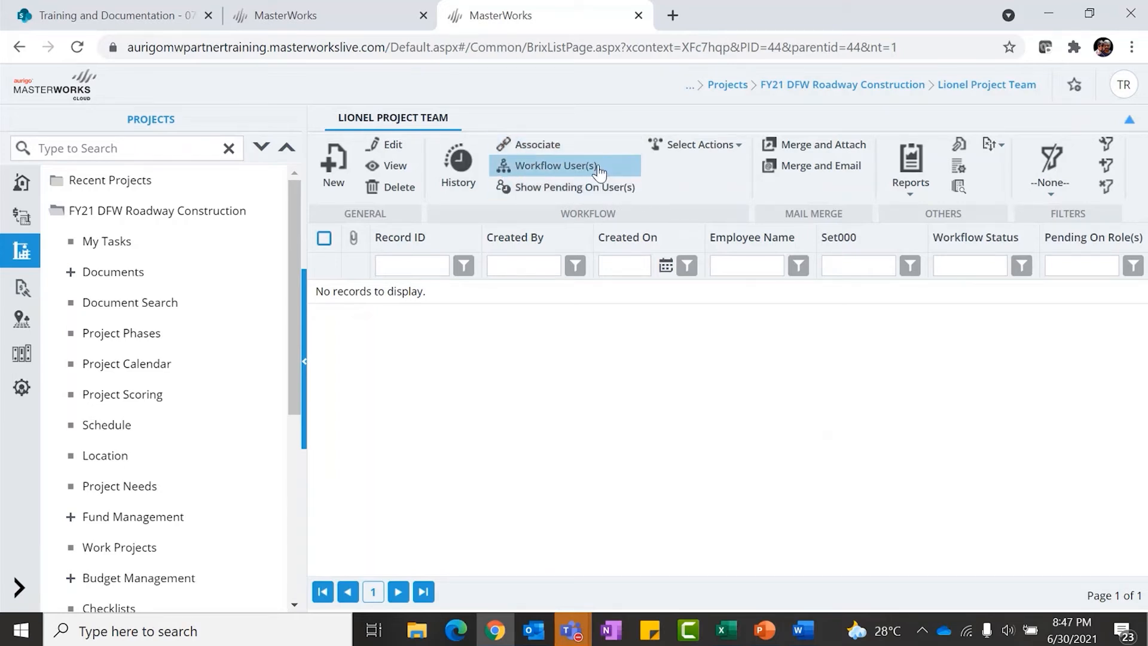
- Create a Project Team record with the resource of ID 3 and the employee's name, and submit it into the workflow
click(326, 179)
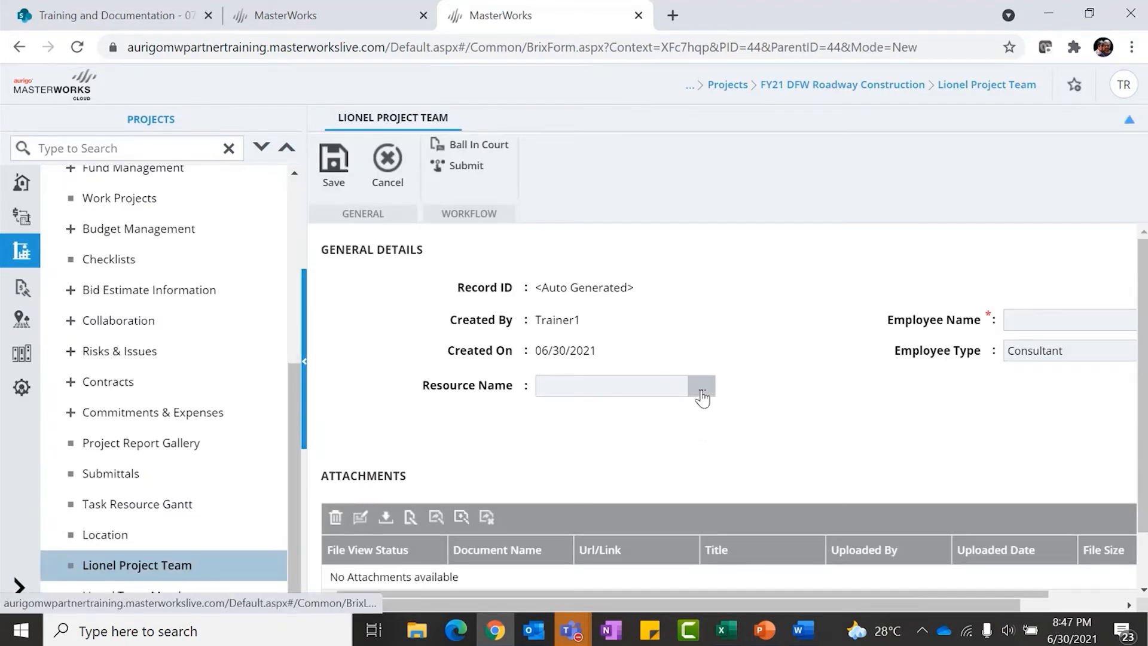
click(702, 387)
click(629, 322)
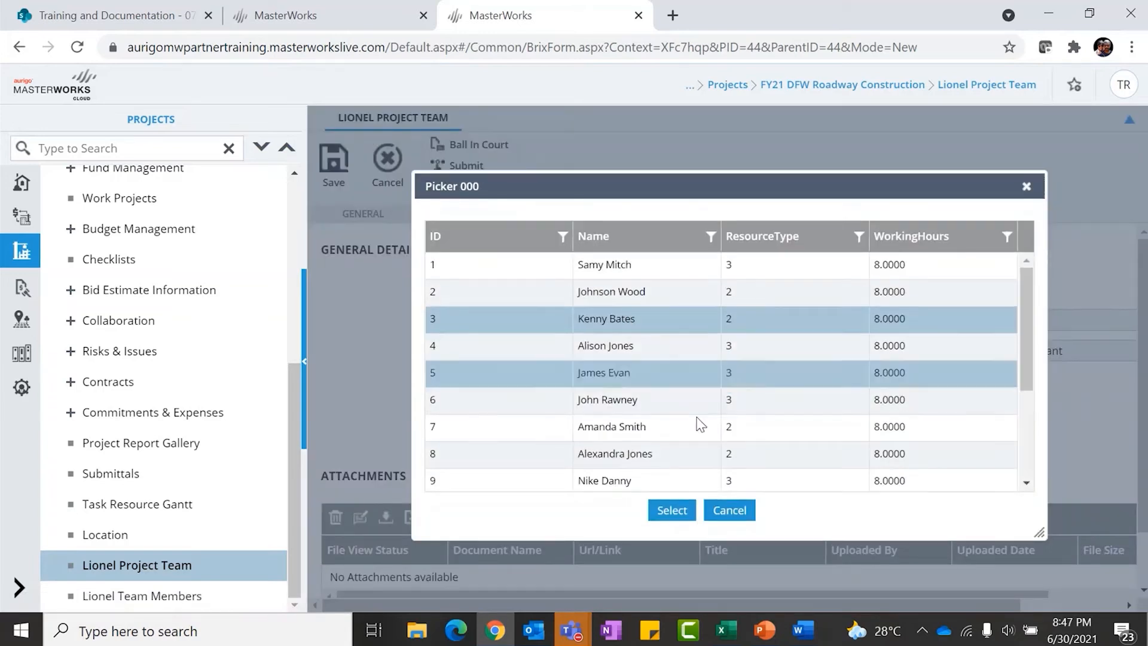
click(671, 512)
click(1020, 322)
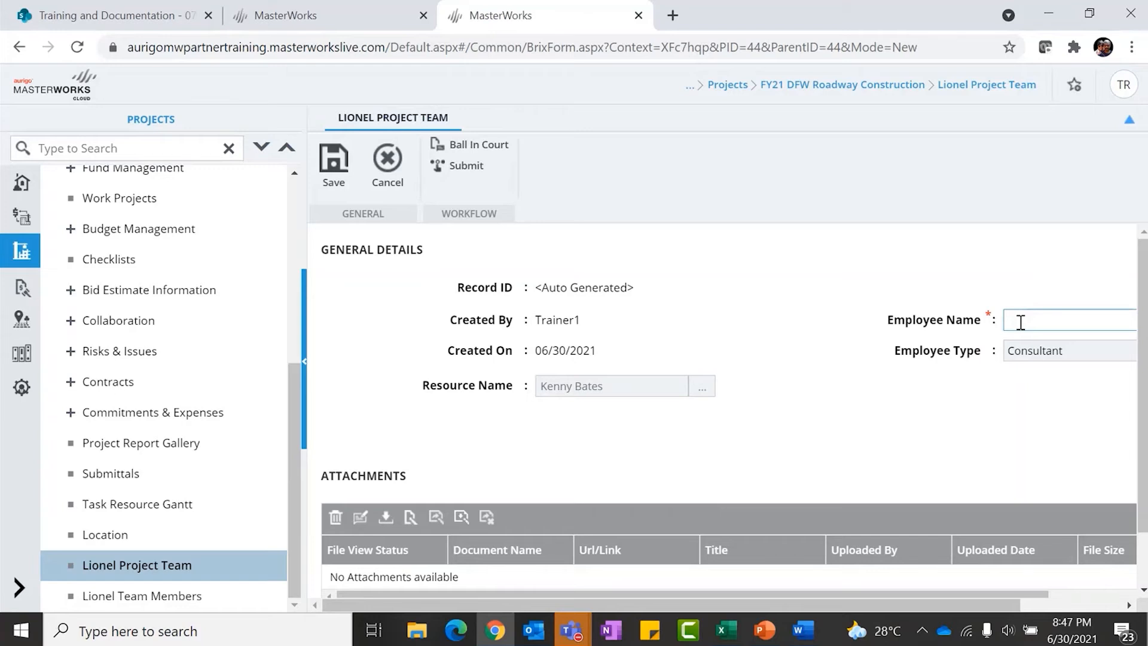
text(Lionel)
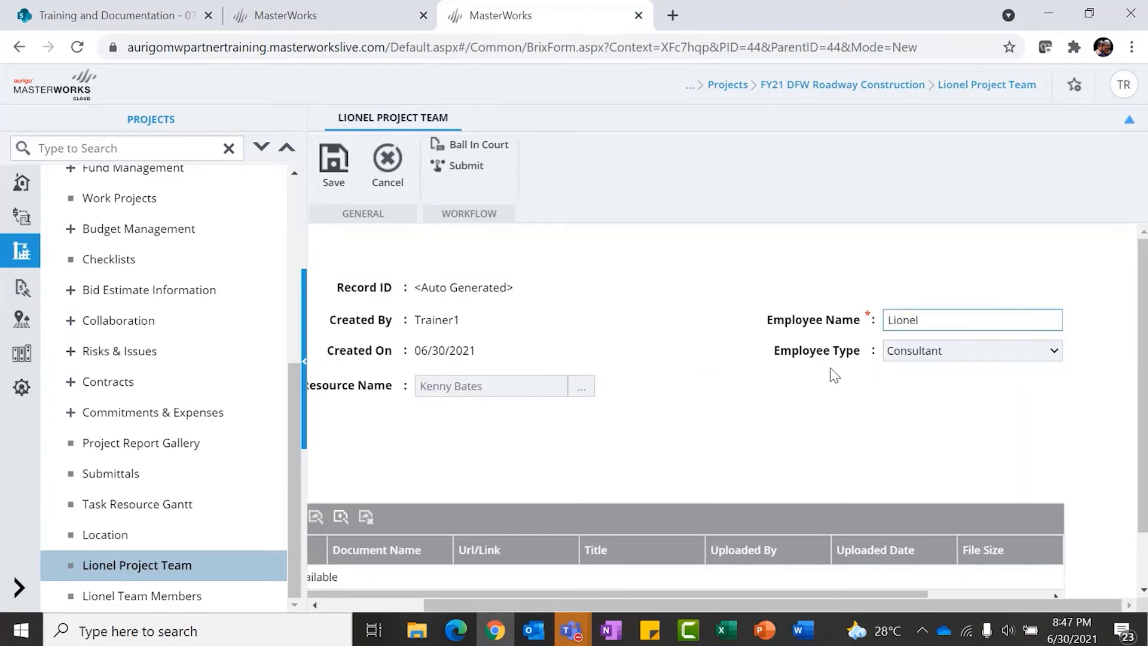
click(475, 167)
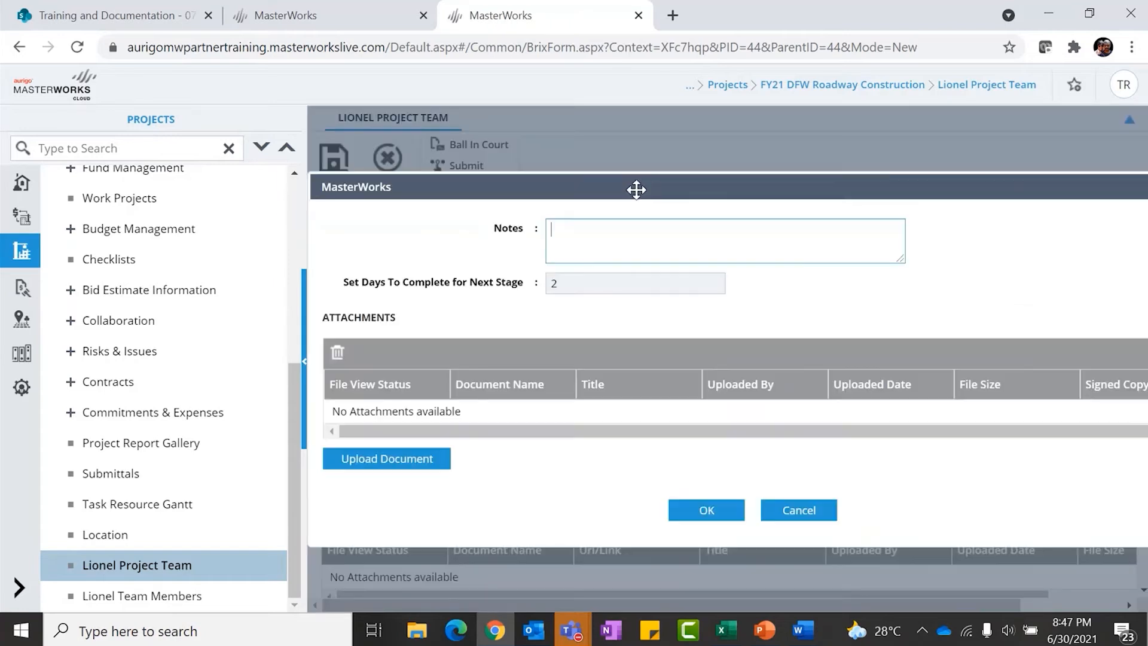
click(725, 518)
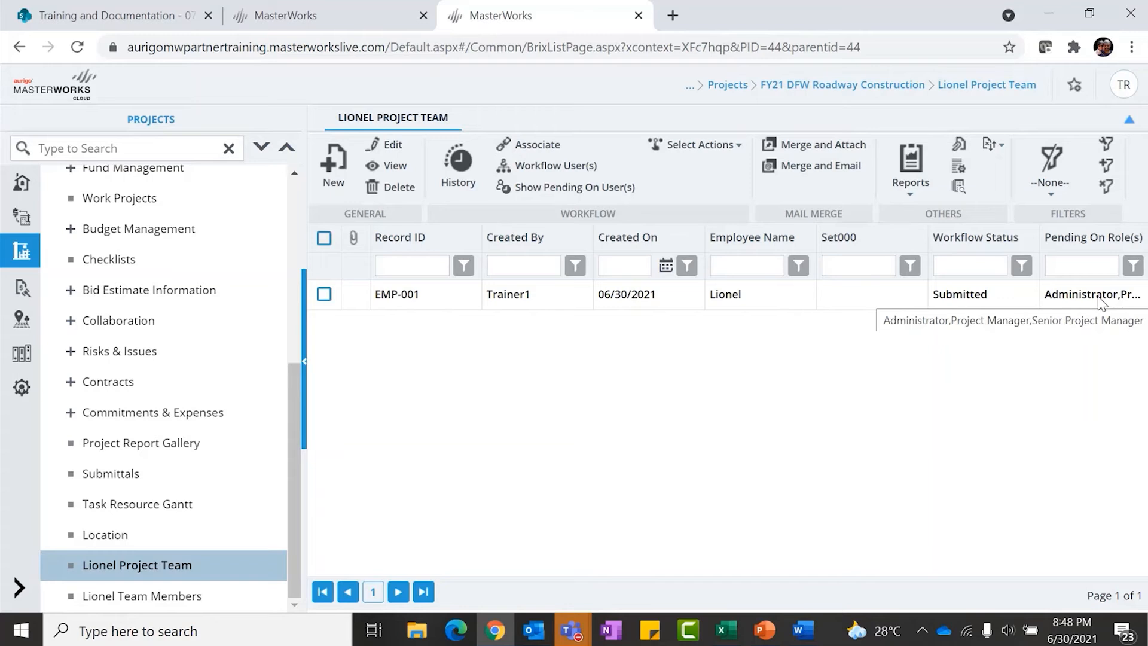
- Send the submitted Project Team record back to the Draft stage with the ReDraft action
click(992, 299)
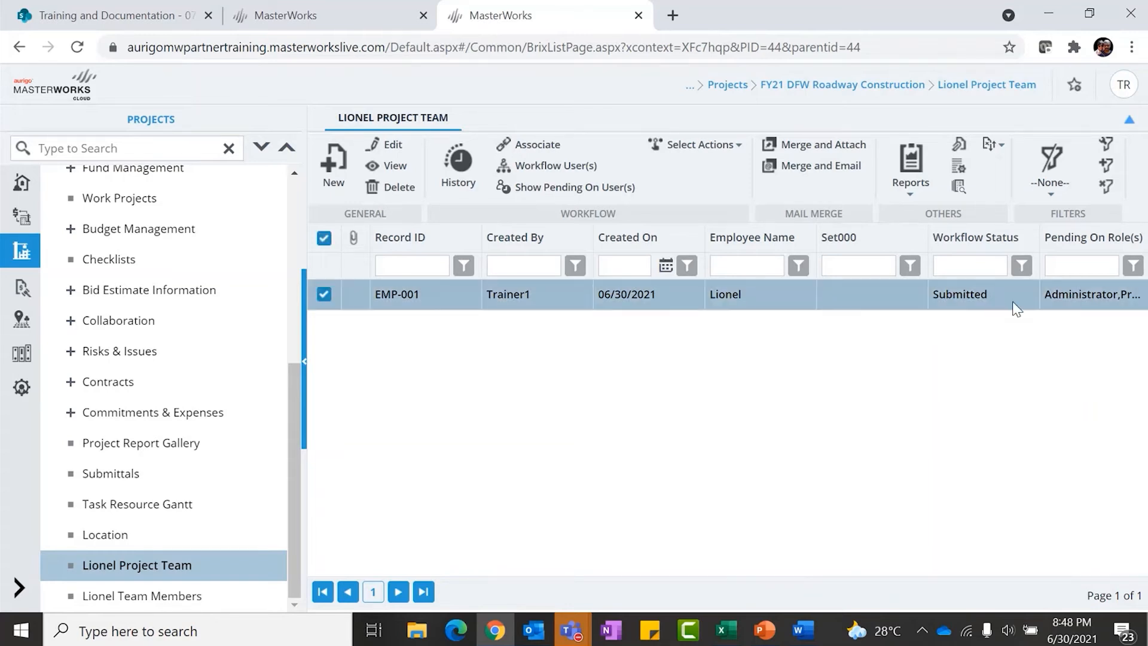
click(706, 155)
click(704, 171)
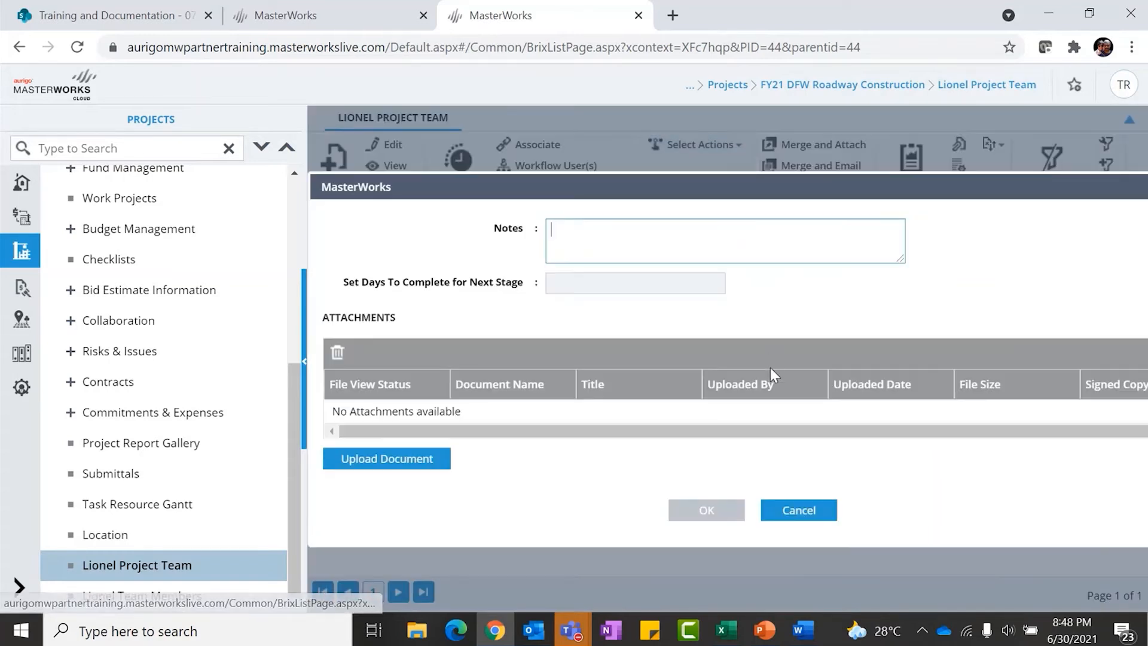
click(720, 512)
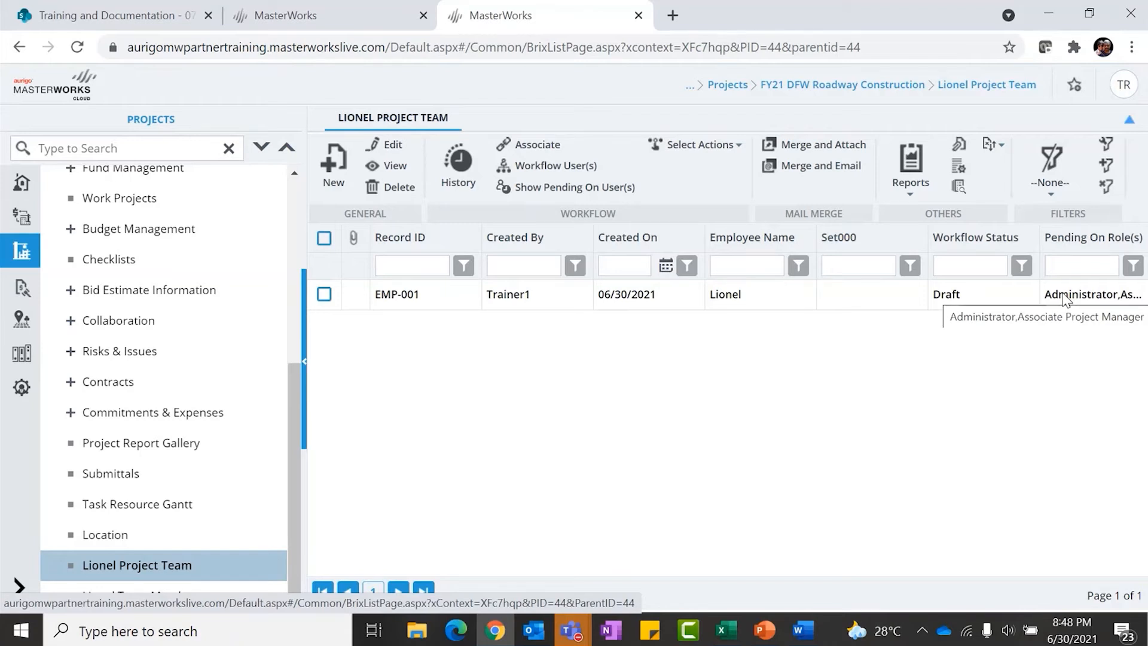
- Submit the redrafted Project Team record again, keeping 2 days to complete for the next stage
click(929, 298)
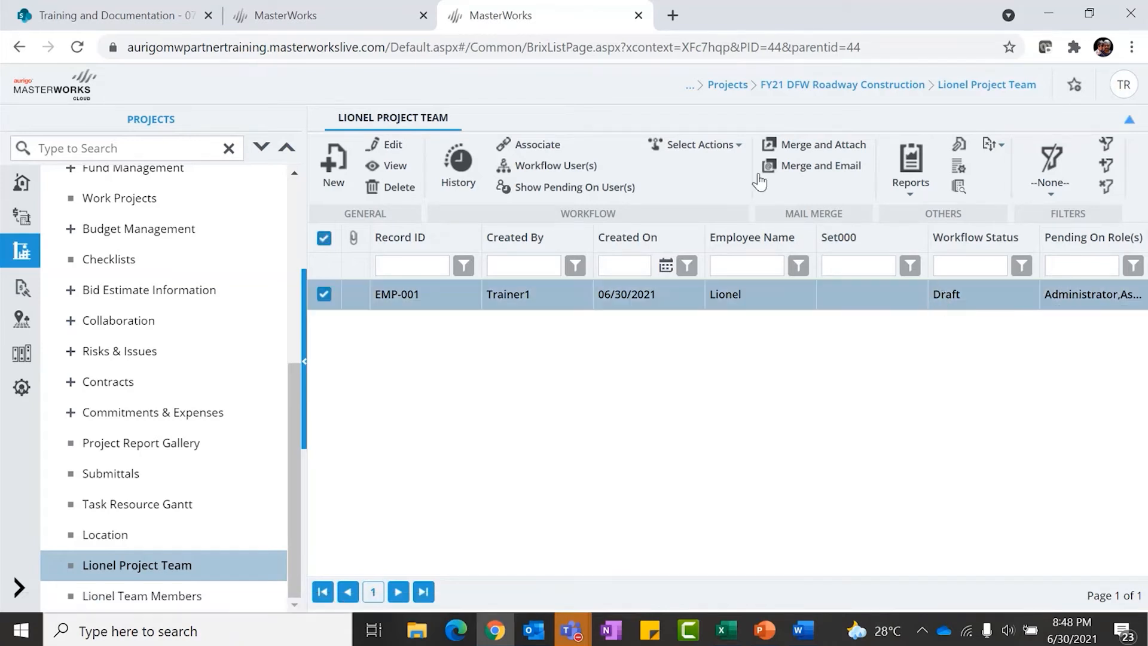
click(717, 145)
click(717, 172)
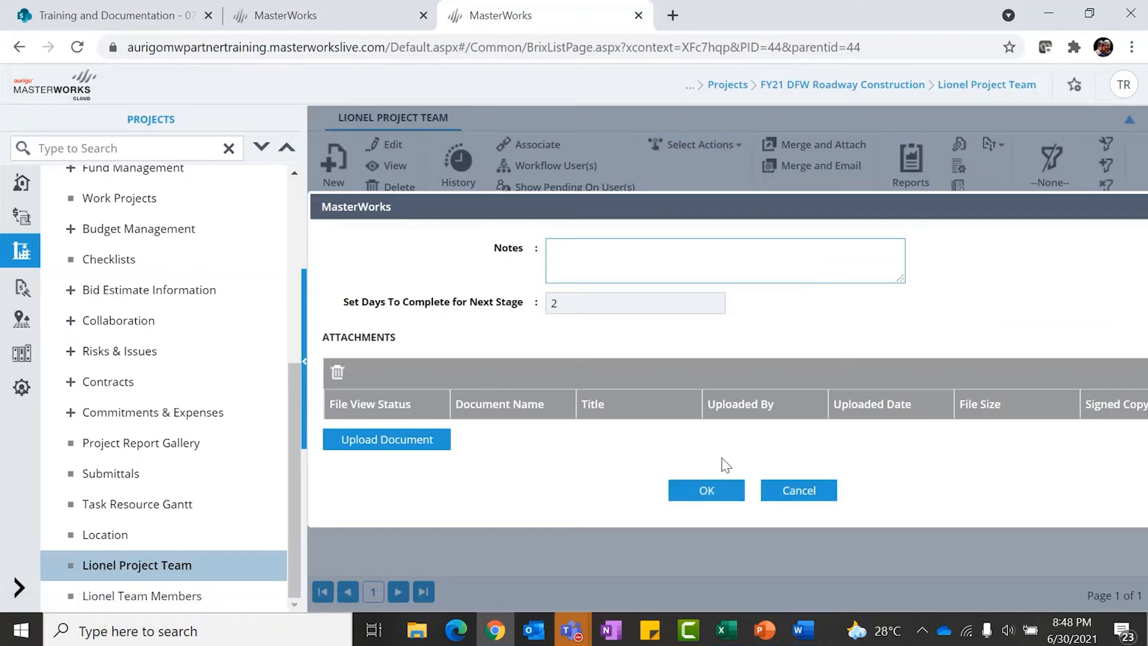
click(717, 490)
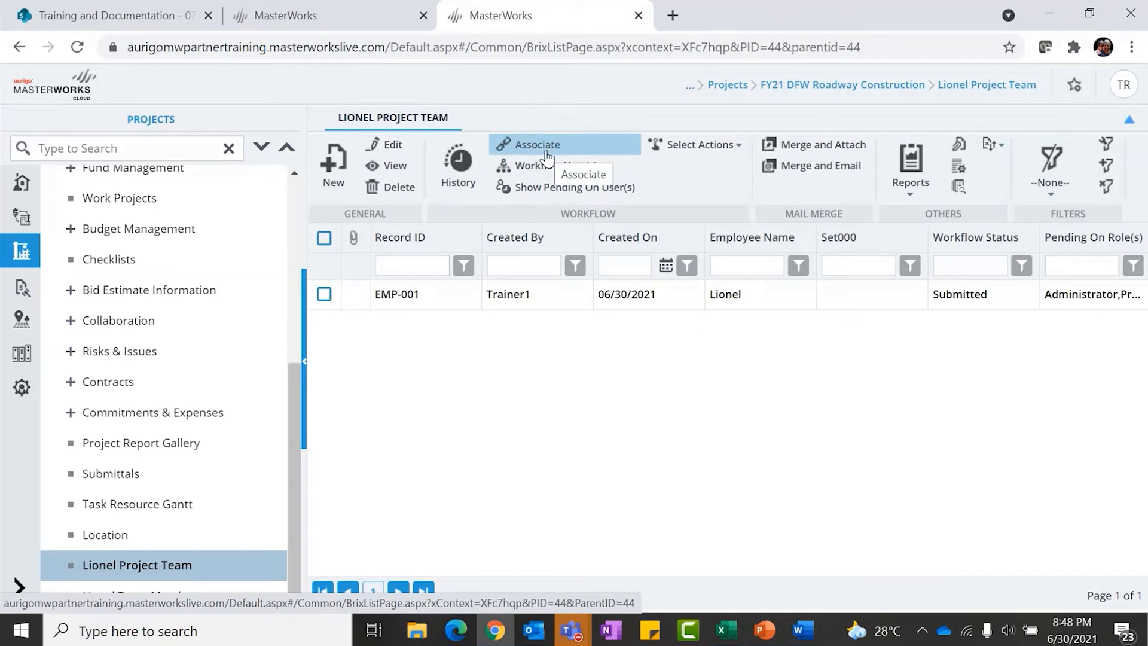
- Return to the workflow list and open the default Project Team workflow for editing
click(361, 19)
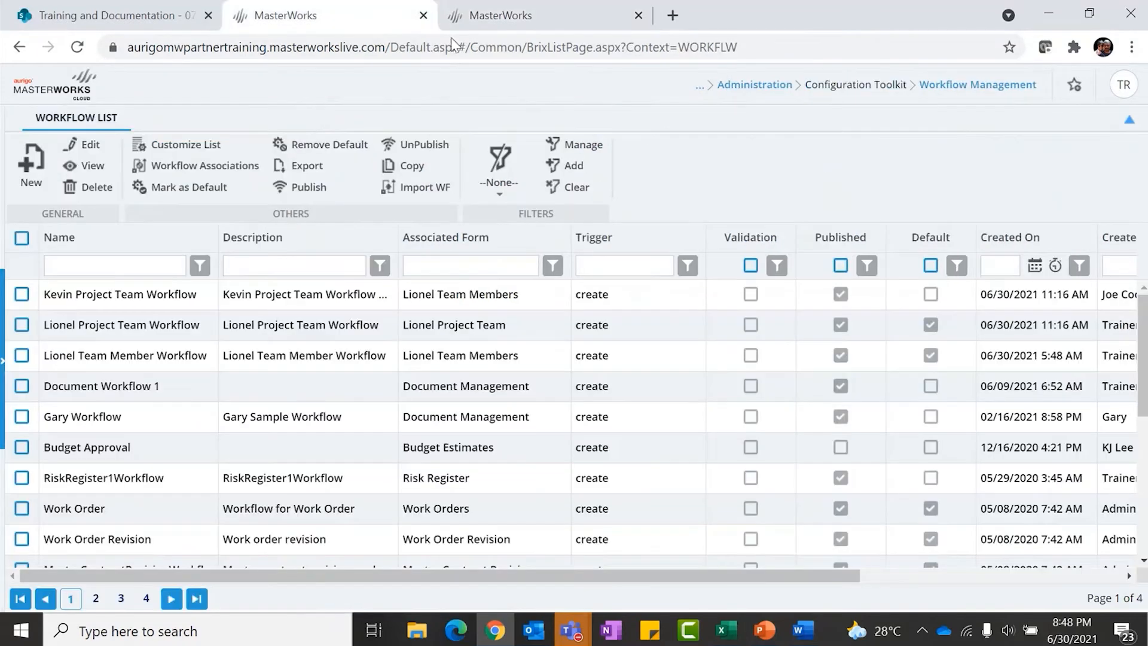
click(115, 333)
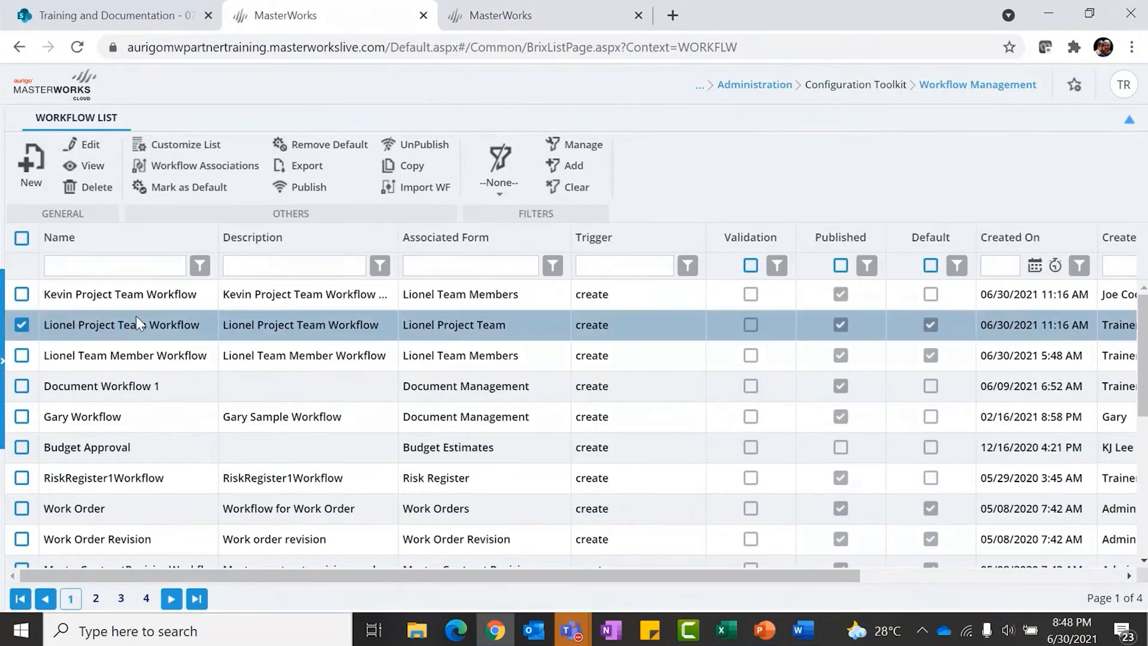
click(102, 150)
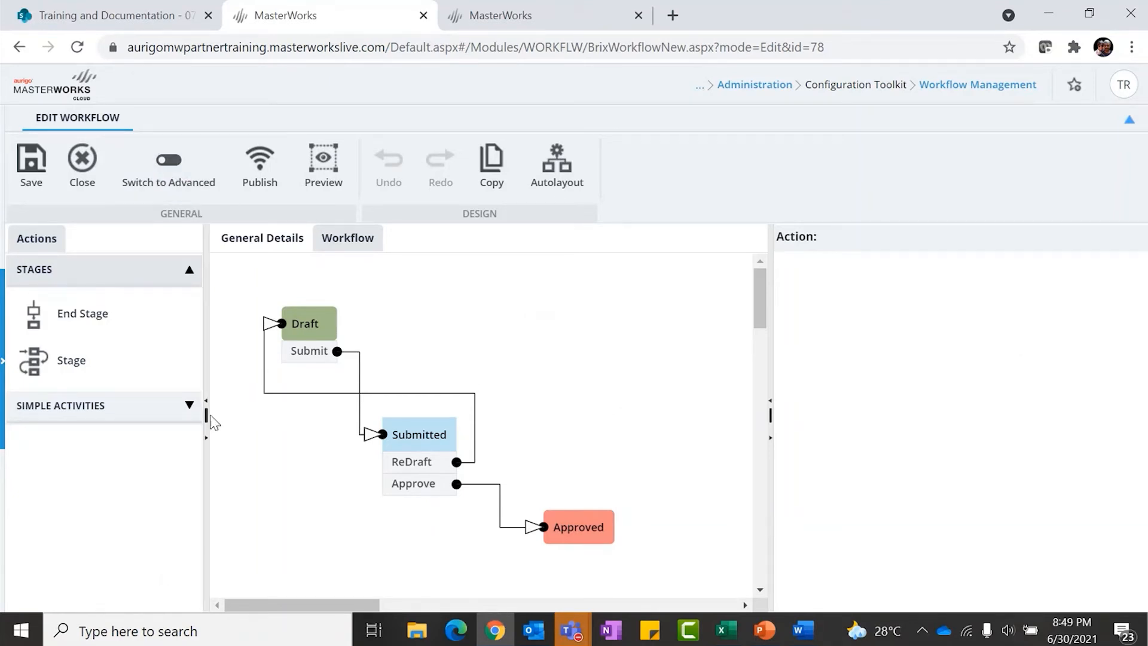
- Add an intermediate stage to the workflow diagram, just above the Approved stage and beside Submitted
mouse_move(761, 298)
mouse_down()
mouse_move(760, 333)
mouse_move(758, 308)
mouse_up()
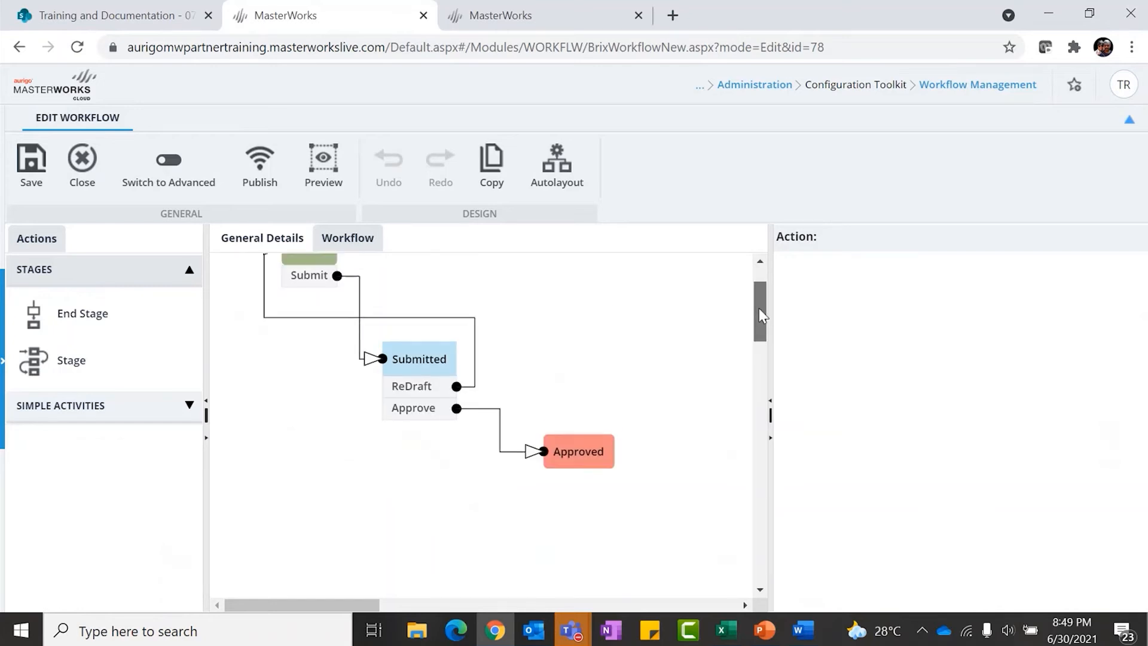
click(61, 361)
drag(71, 362, 546, 393)
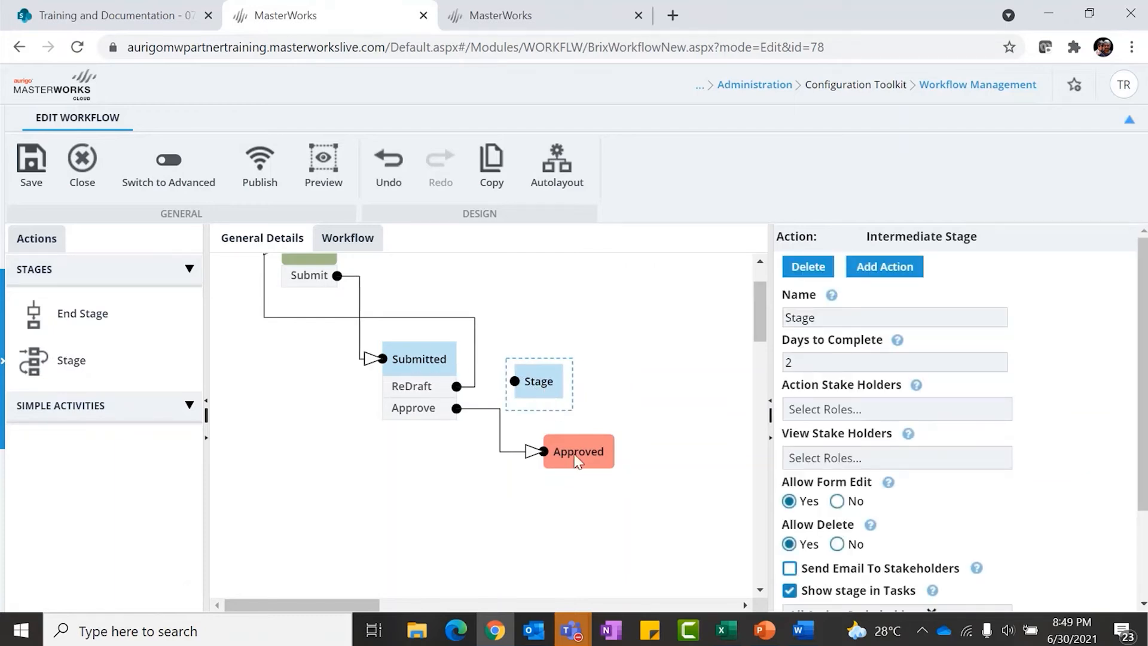
- Move the Approved stage further down and away, and place the new intermediate stage between Submitted and Approved
drag(577, 459, 693, 514)
drag(541, 381, 546, 398)
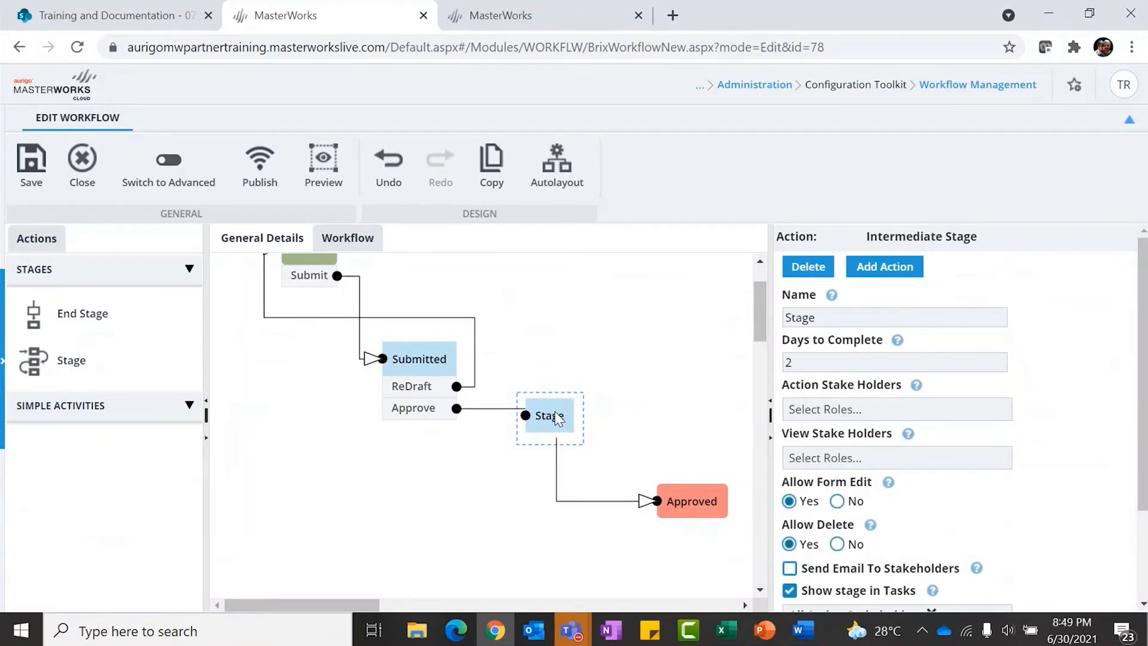
- Rename the Submitted stage's Approve action to Review
click(414, 409)
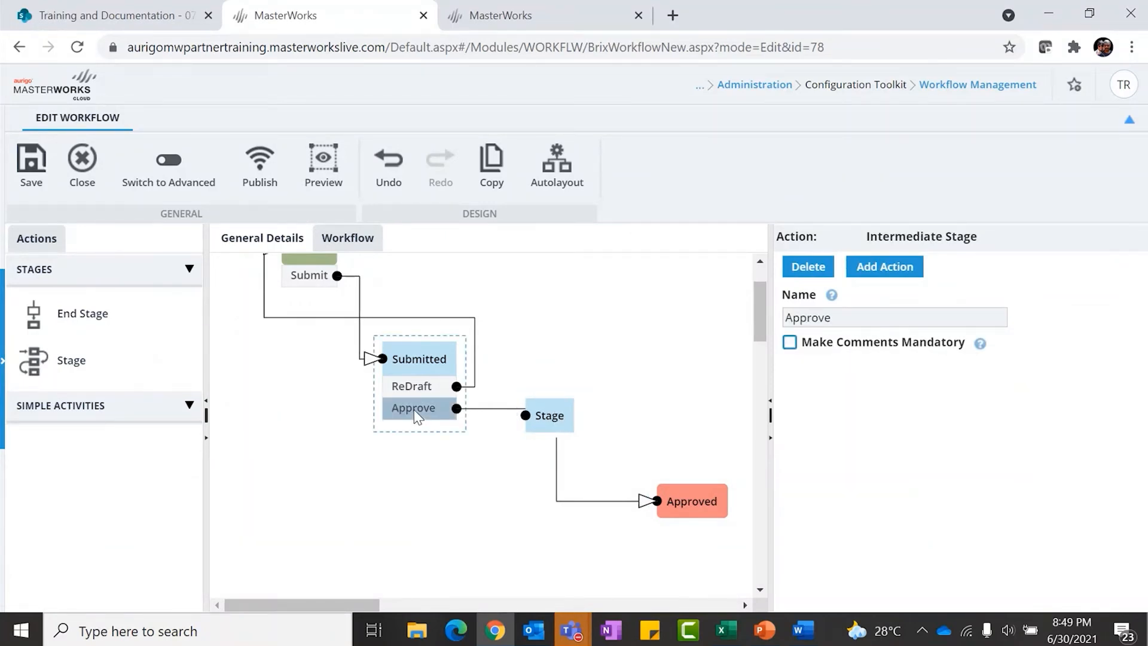
click(415, 409)
drag(459, 408, 356, 413)
click(416, 408)
key(BackSpace)
key(BackSpace)
key(BackSpace)
key(BackSpace)
key(BackSpace)
key(BackSpace)
key(BackSpace)
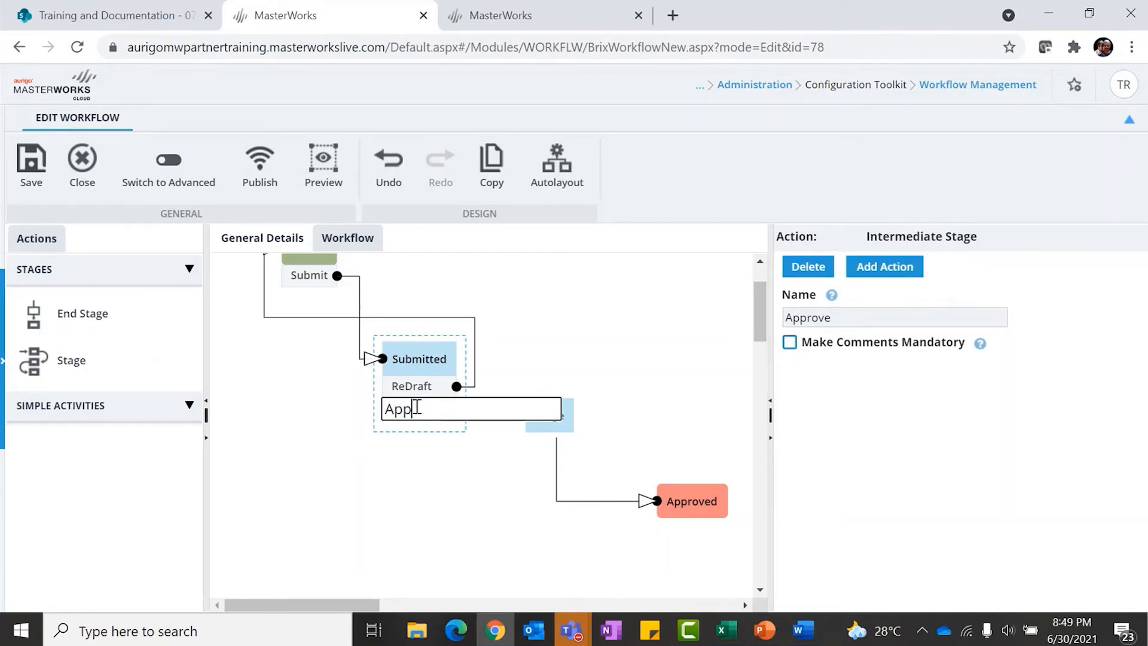
text(Review)
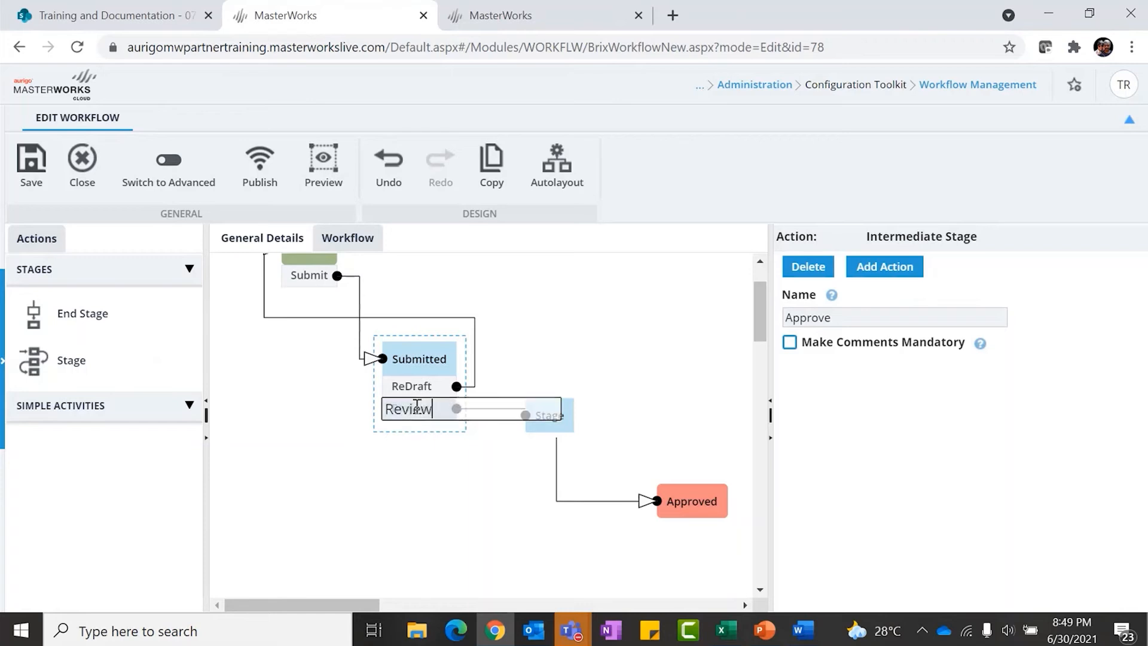
key(Return)
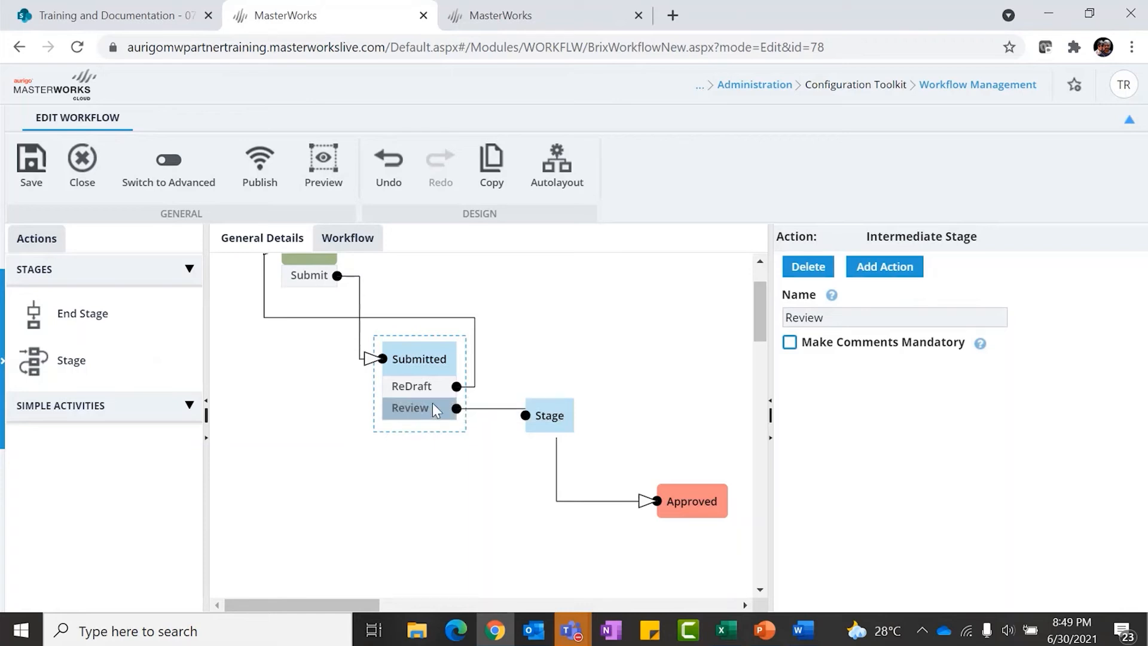
- Name the new intermediate stage Reviewed
click(555, 421)
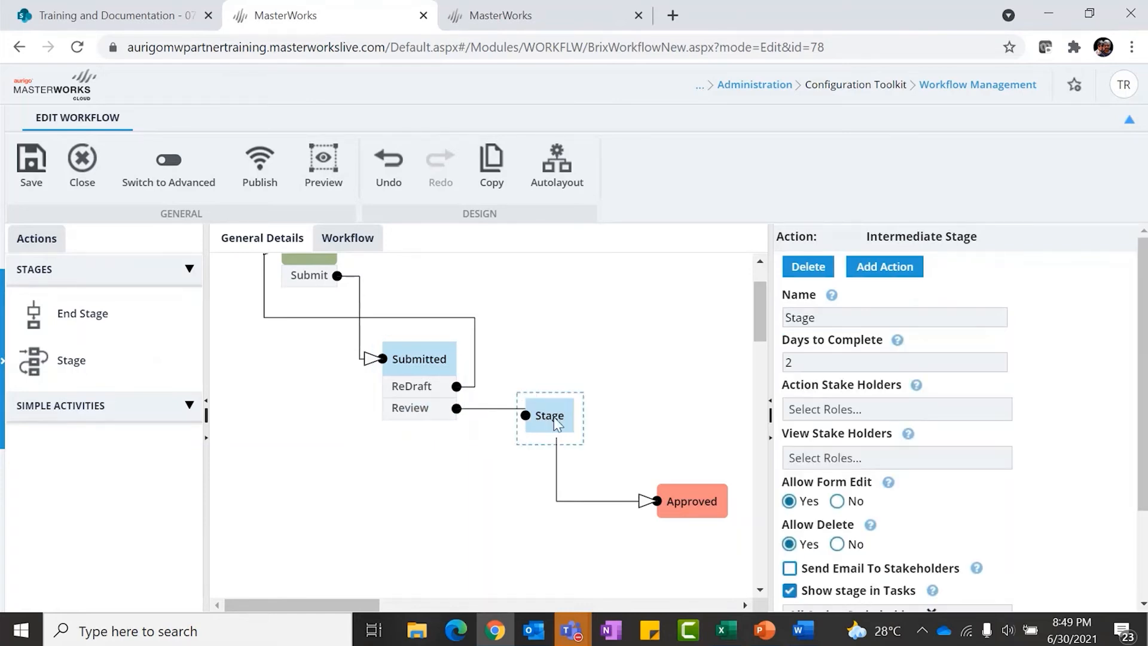
double_click(791, 322)
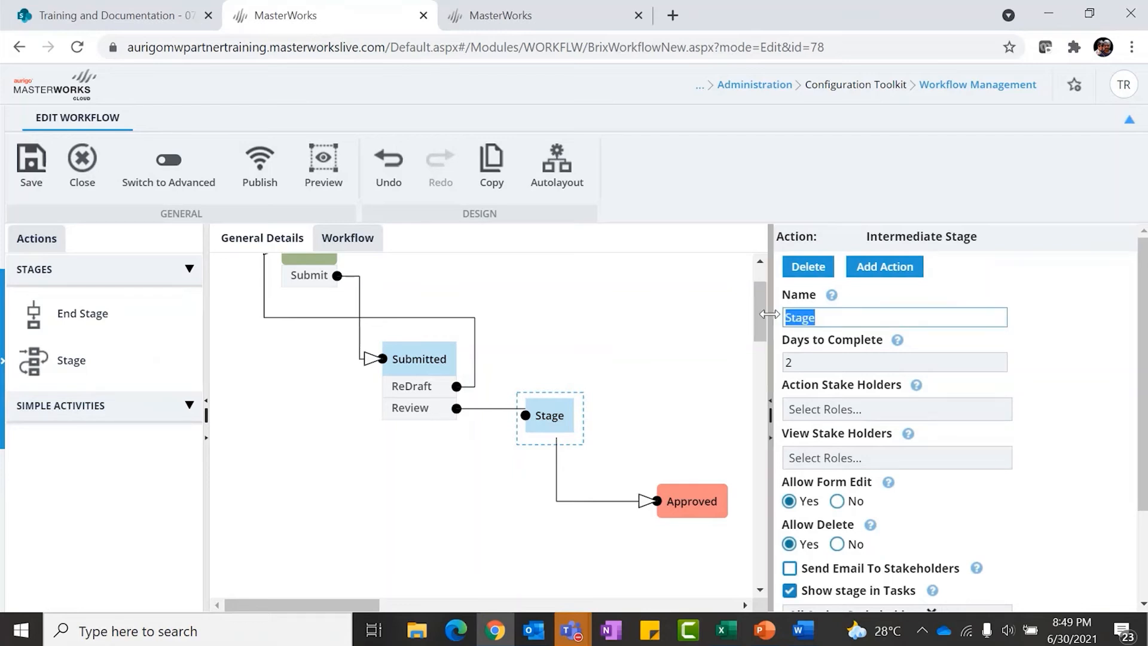
text(Reviewed)
- Assign Administrator and Senior Project Manager as action stakeholders of the Reviewed stage
click(864, 408)
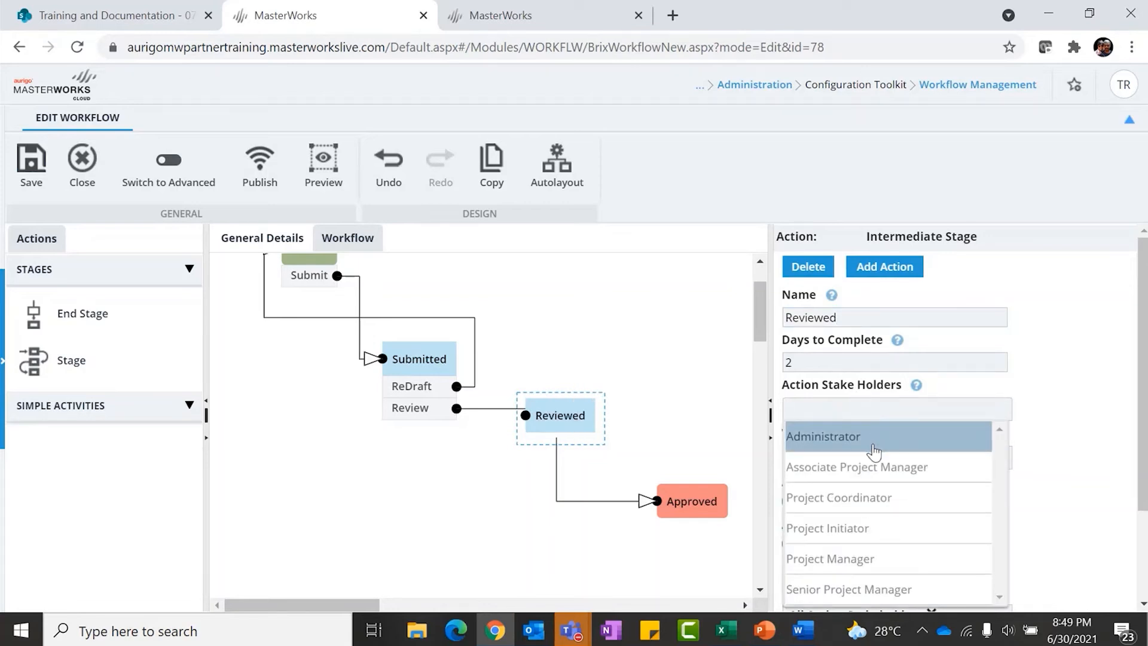
click(874, 452)
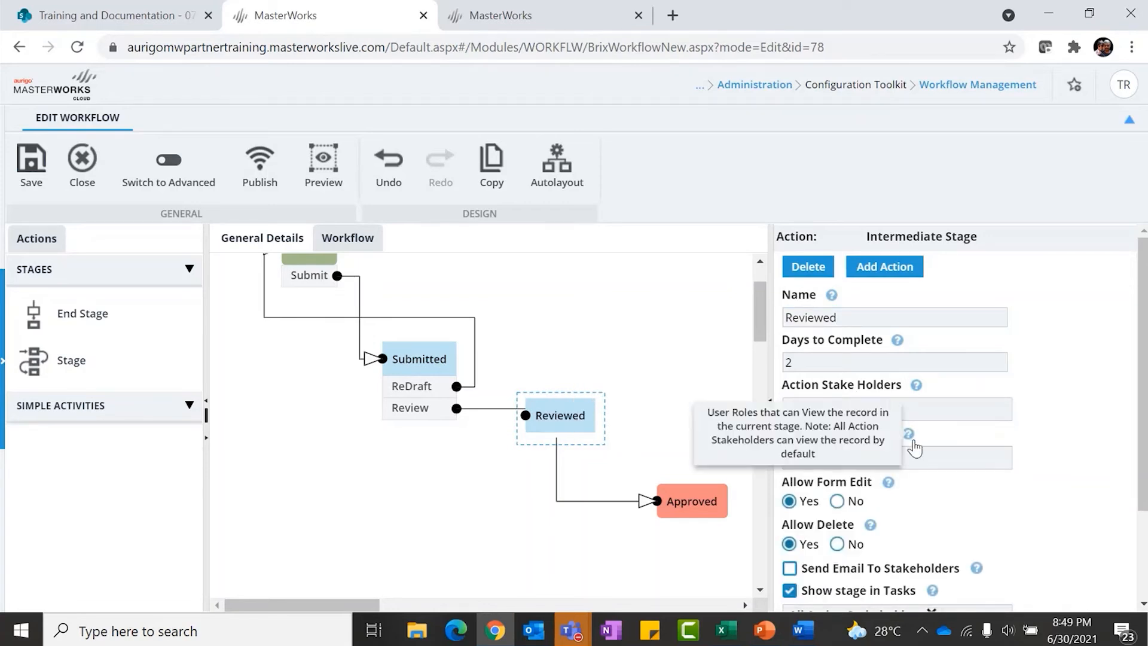
click(917, 410)
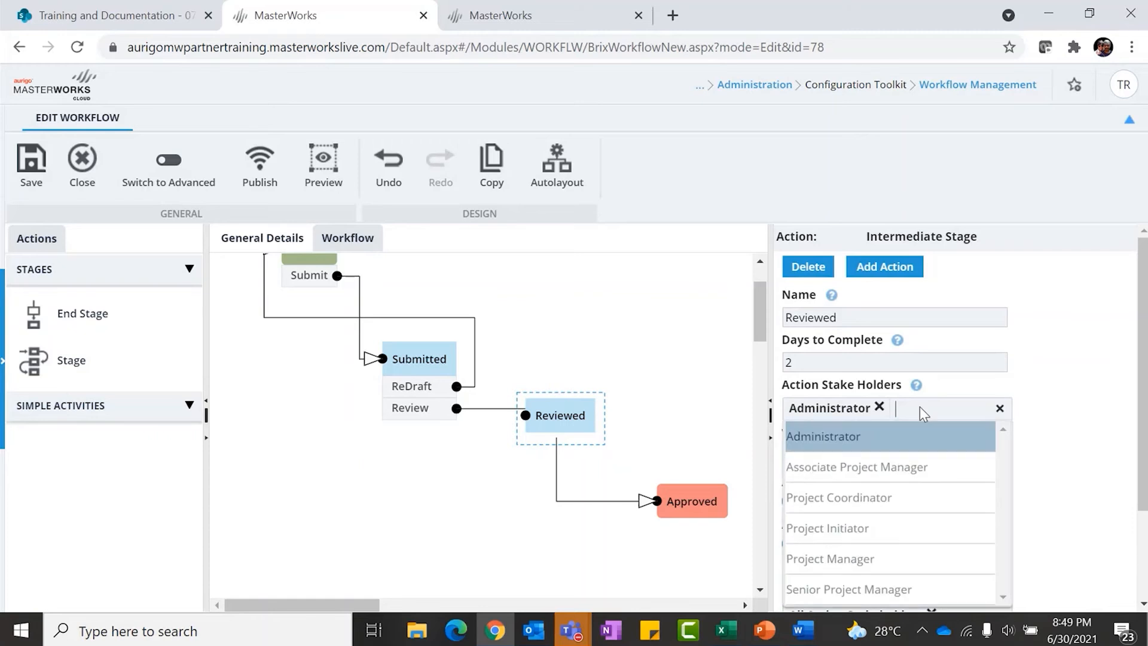
click(903, 597)
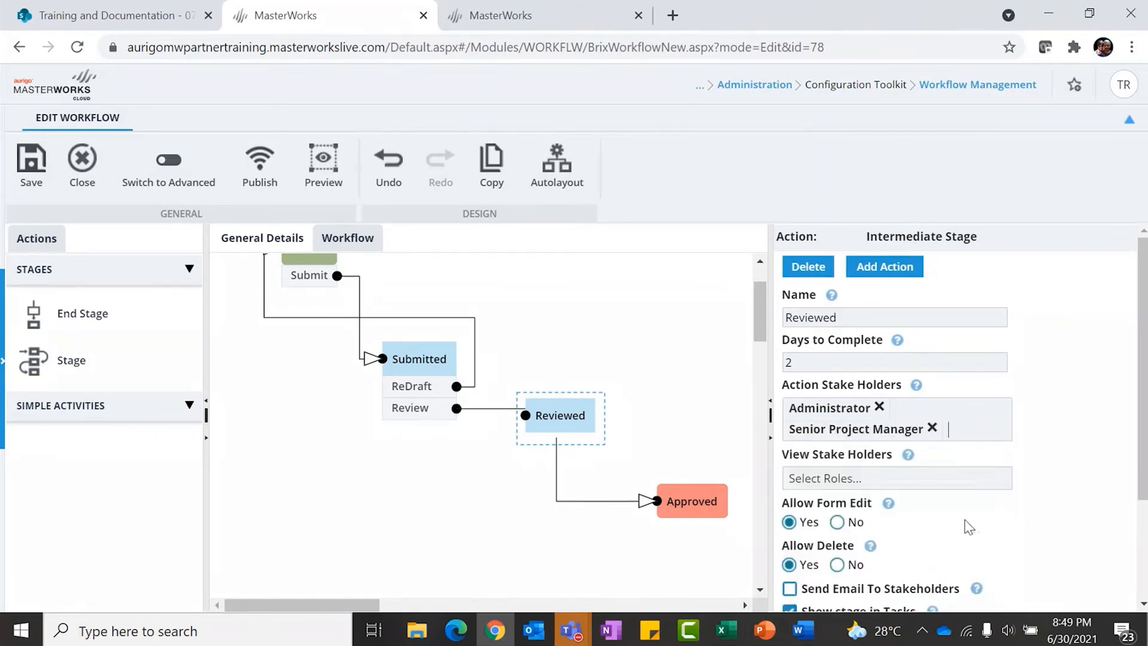
- Assign Administrator, Associate Project Manager, Project Manager and Senior Project Manager as view stakeholders of the Reviewed stage
click(915, 486)
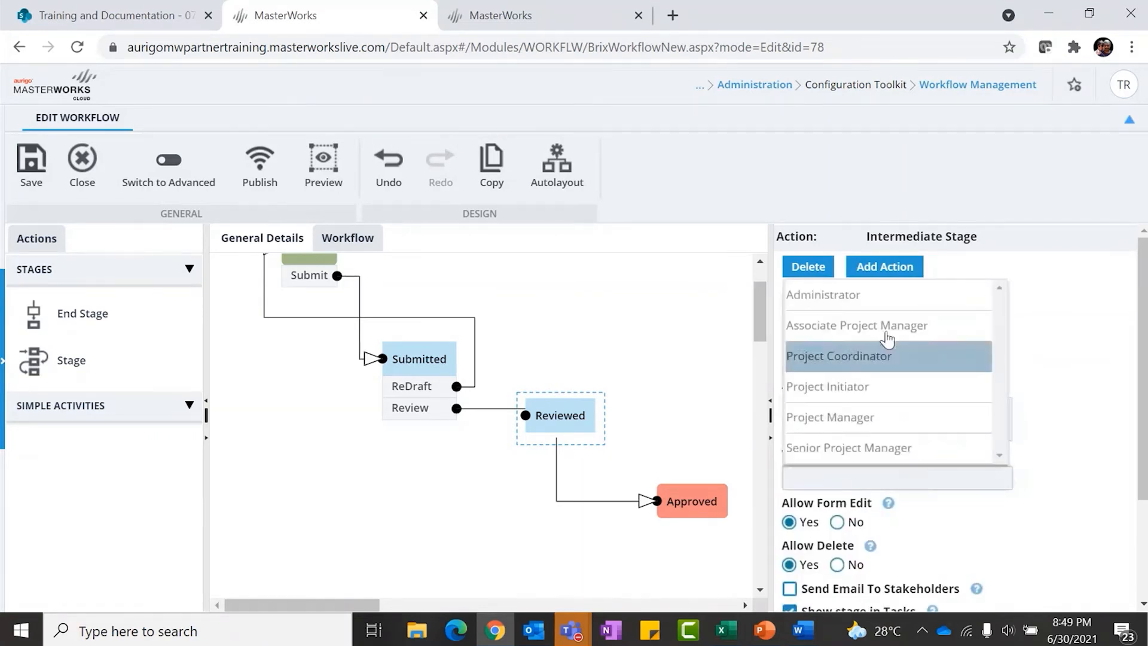
click(880, 301)
click(921, 479)
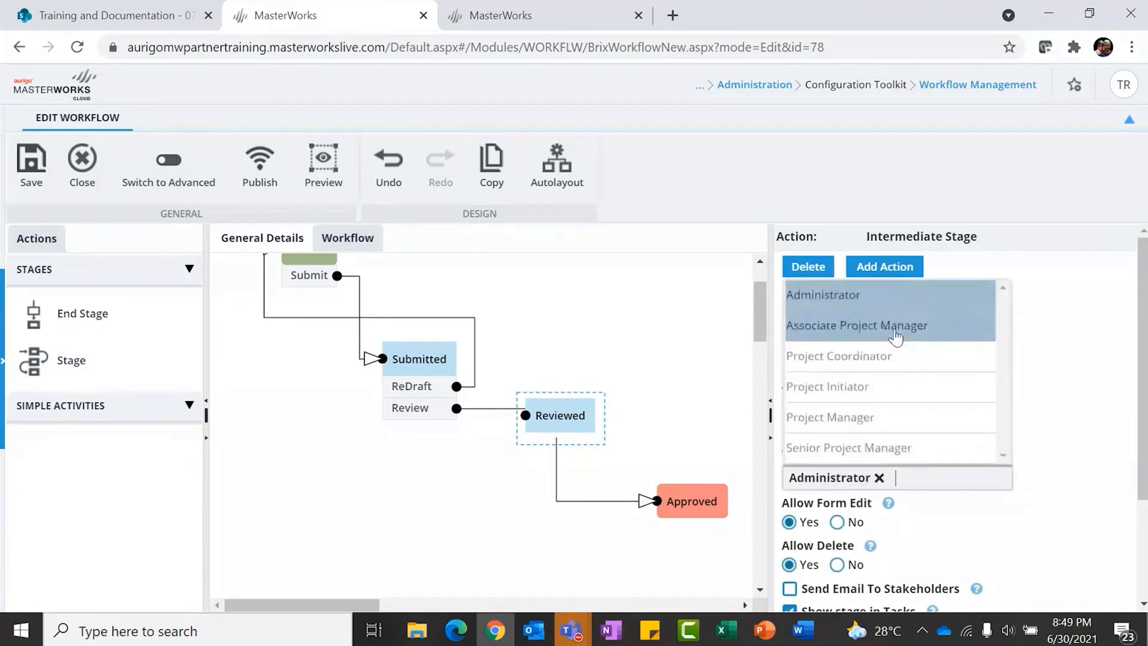
click(896, 328)
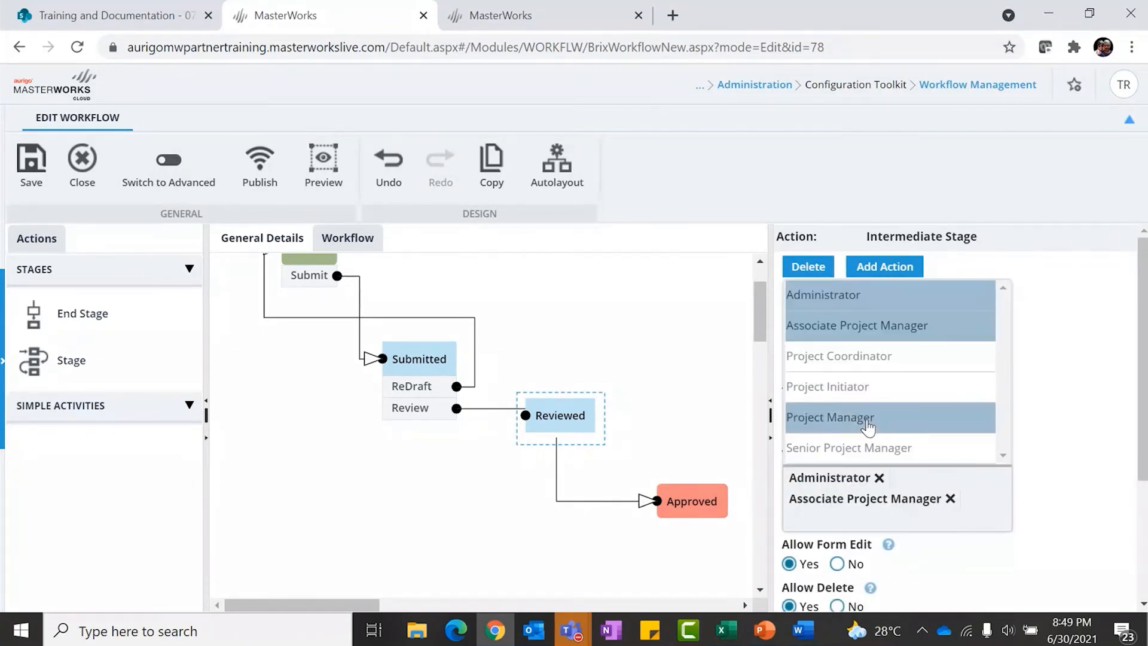
click(873, 418)
click(918, 517)
click(883, 459)
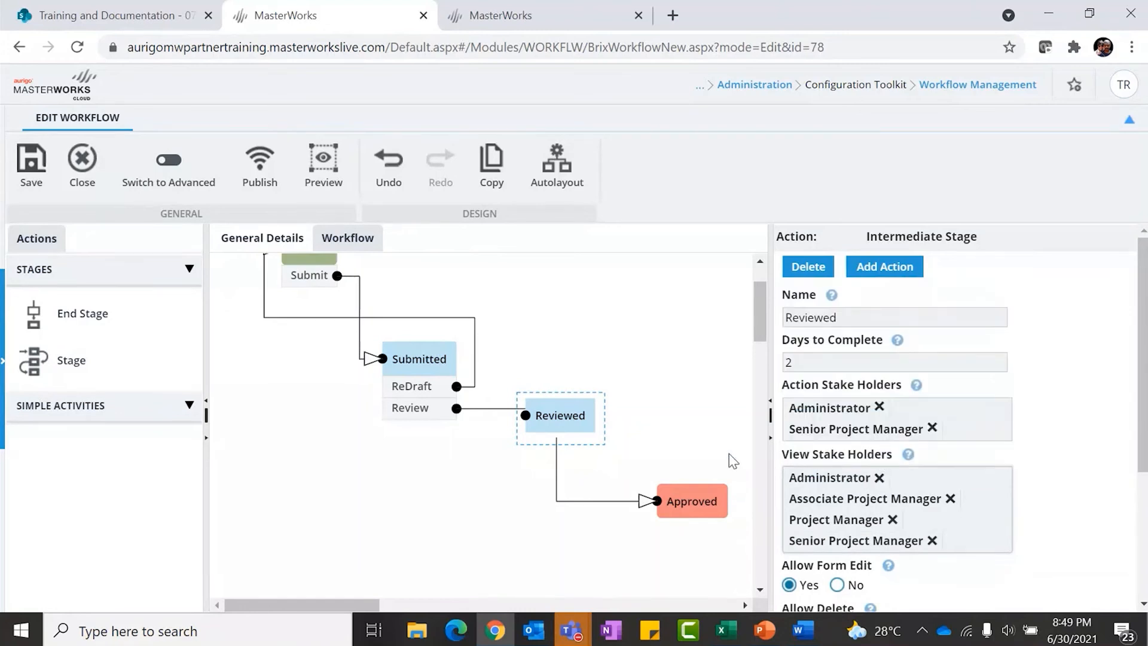
- Add an action named ReDraft to the Reviewed stage
right_click(588, 416)
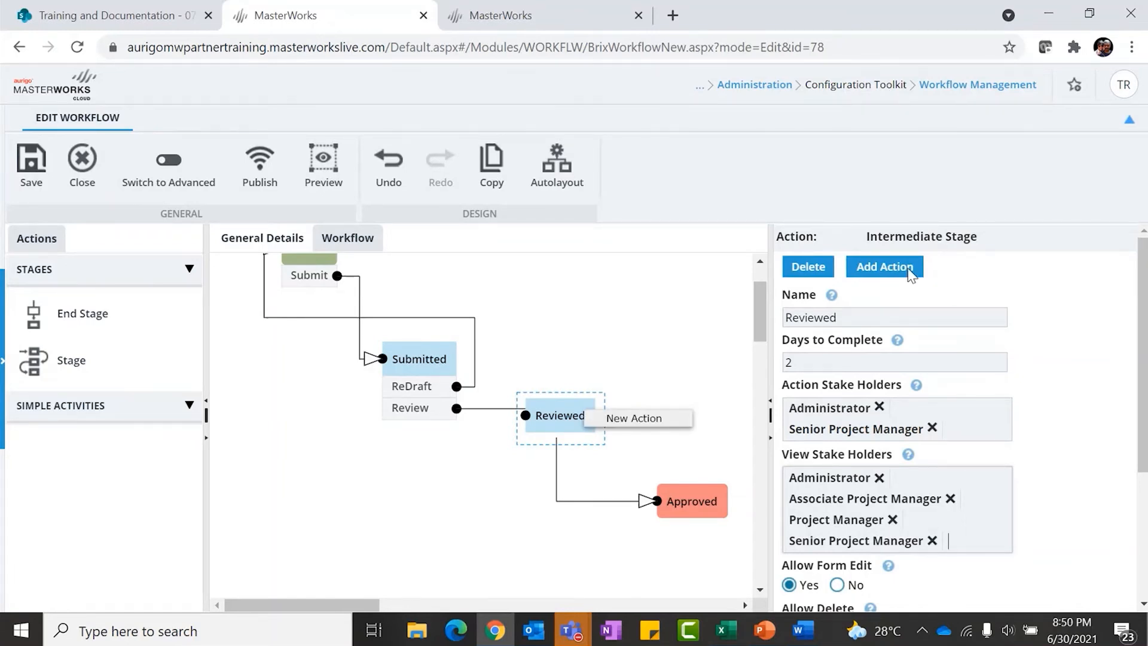
click(661, 419)
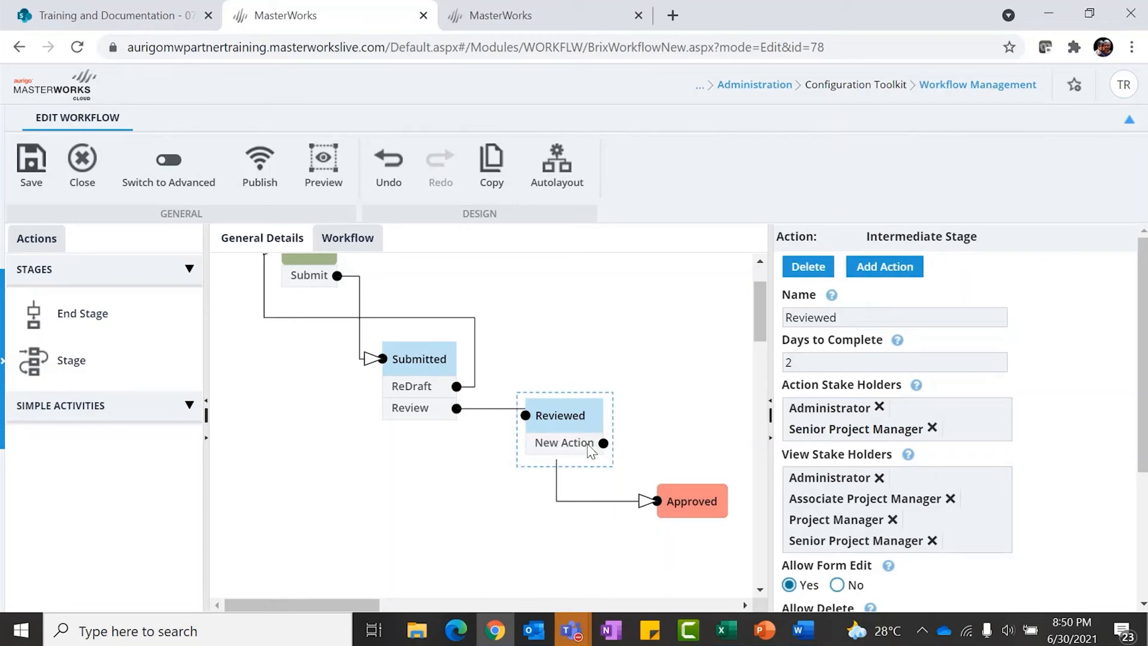
click(556, 454)
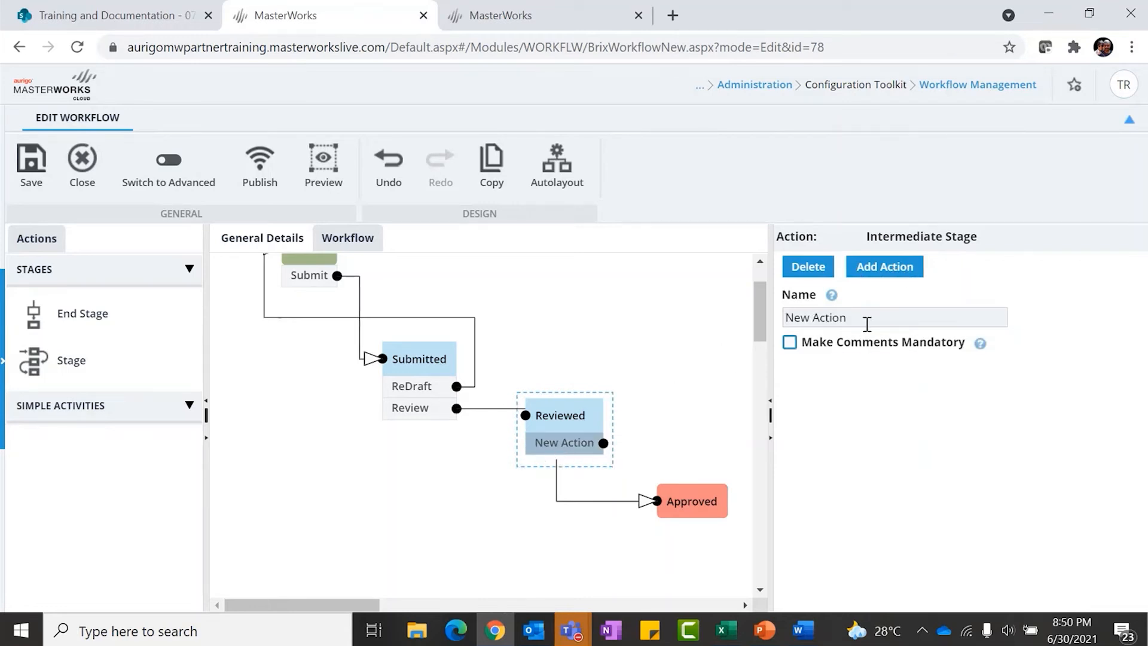
drag(867, 320, 766, 324)
text(ReDr)
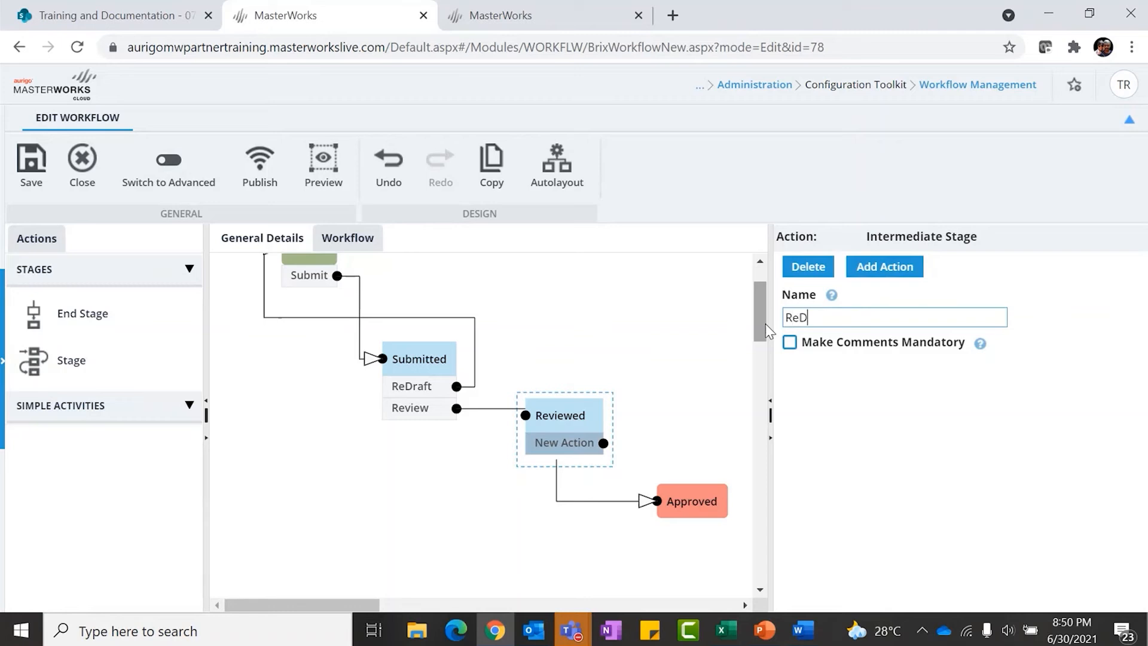
key(BackSpace)
text(raft)
click(715, 333)
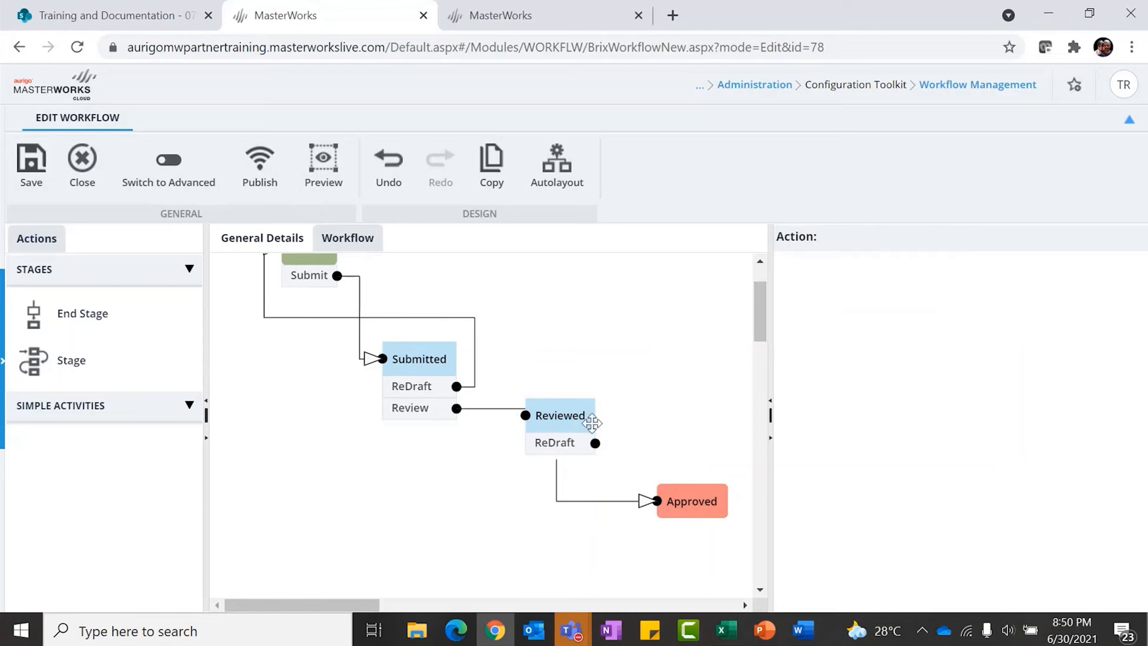
- Add a second action named Approve to the Reviewed stage
click(565, 421)
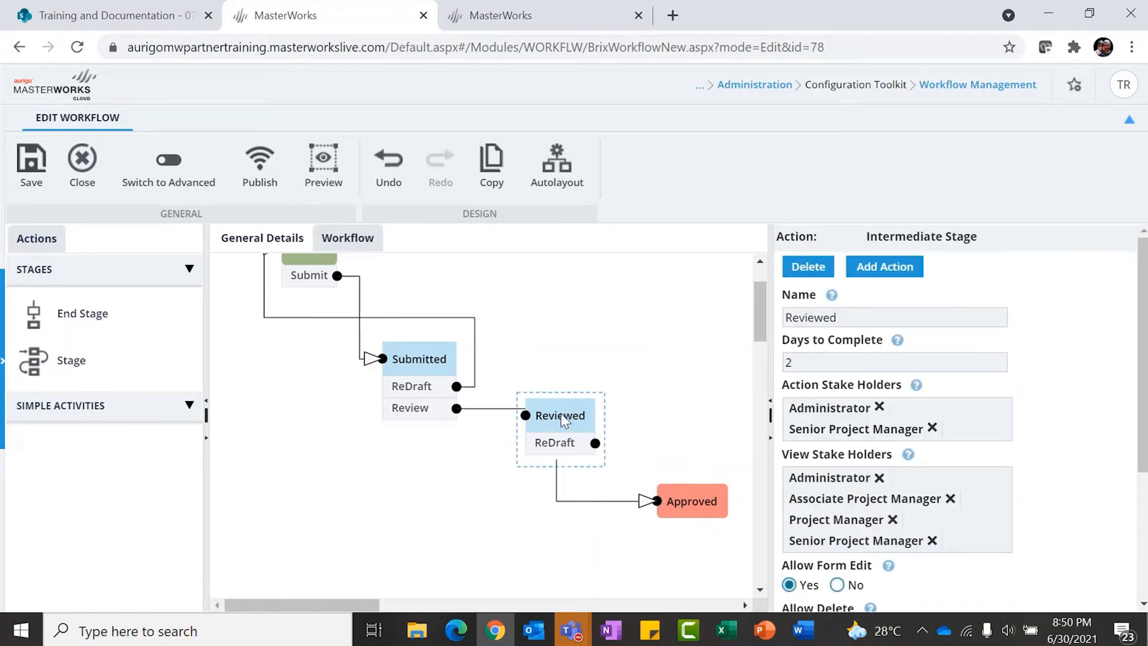
click(899, 270)
click(565, 466)
drag(883, 325, 728, 331)
text(Approve)
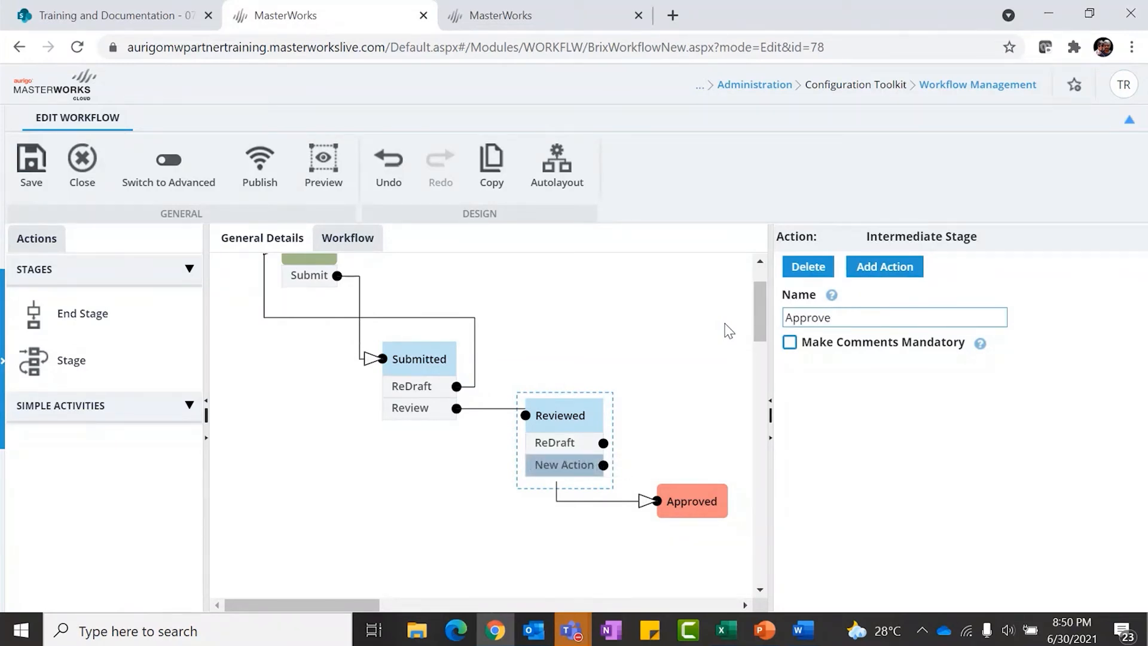
click(714, 354)
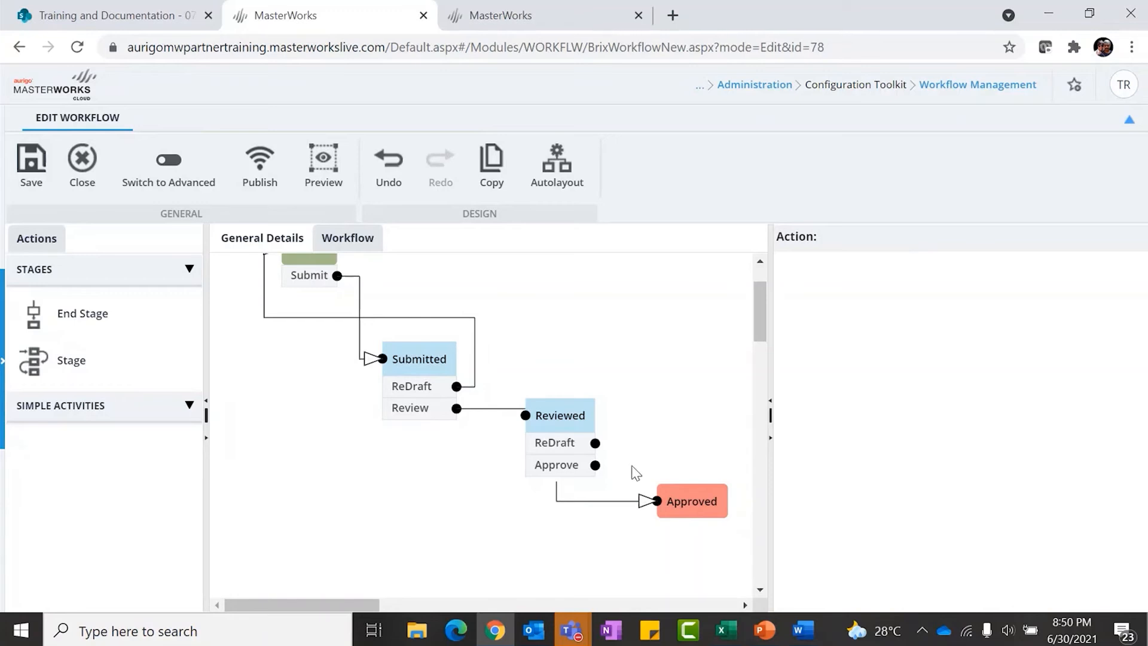
- Disallow deletion in the Reviewed stage while keeping form editing allowed
click(569, 424)
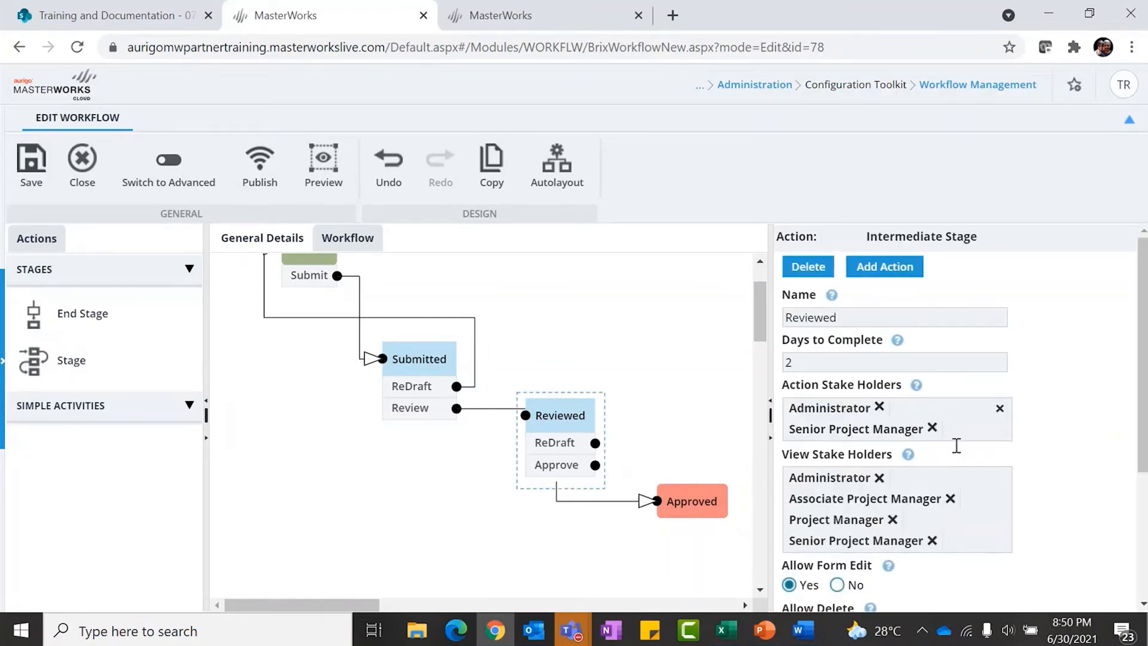
scroll(977, 494, down, 3)
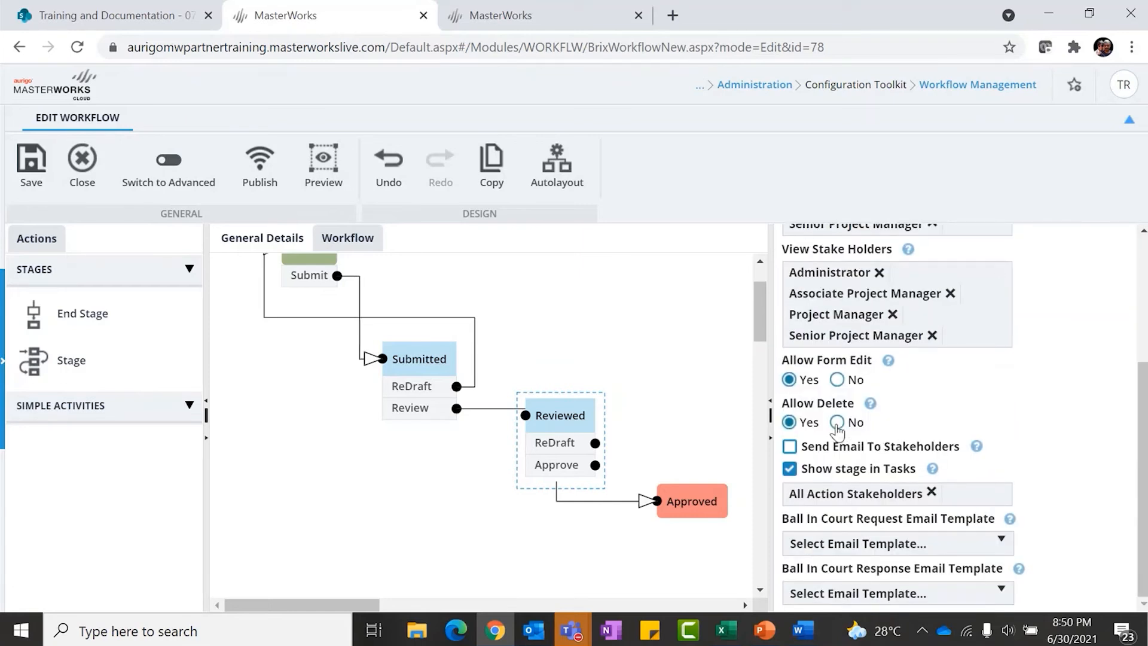
click(837, 424)
click(838, 380)
click(789, 380)
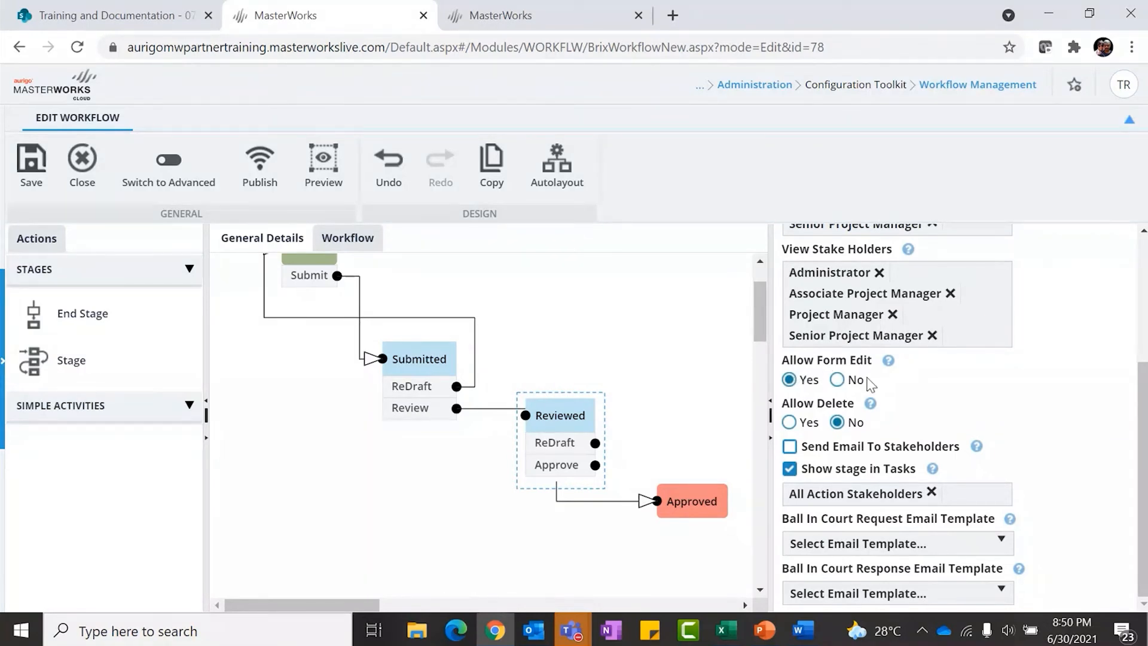
click(719, 362)
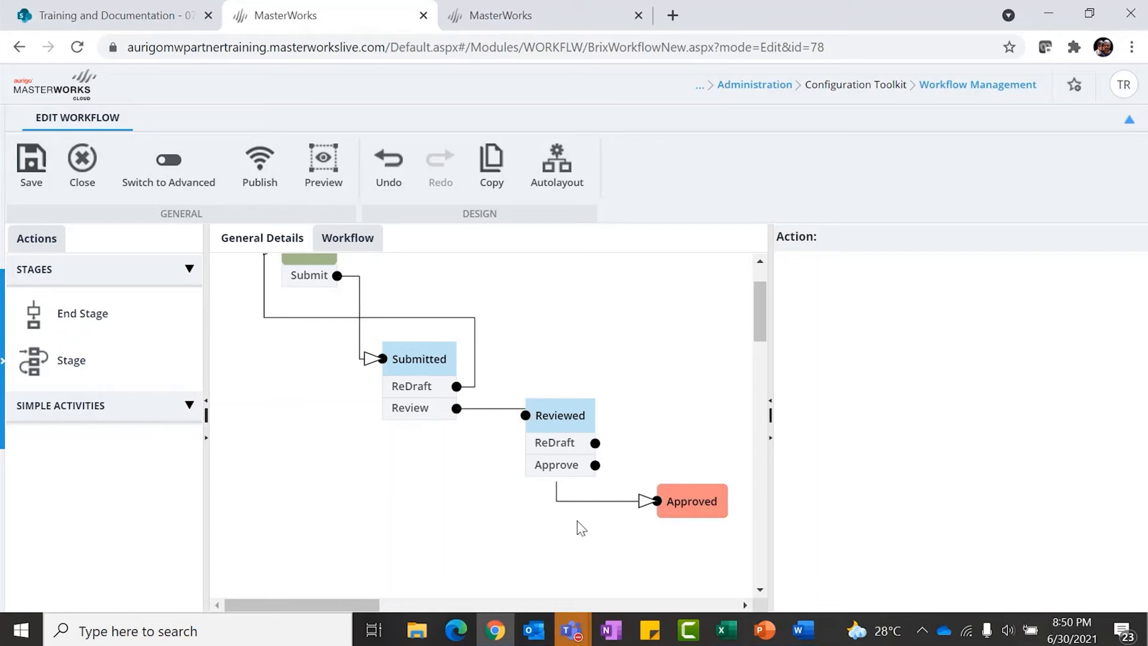
- Reroute the connection of Submitted's Review action from the Approved stage to the Reviewed stage
click(631, 502)
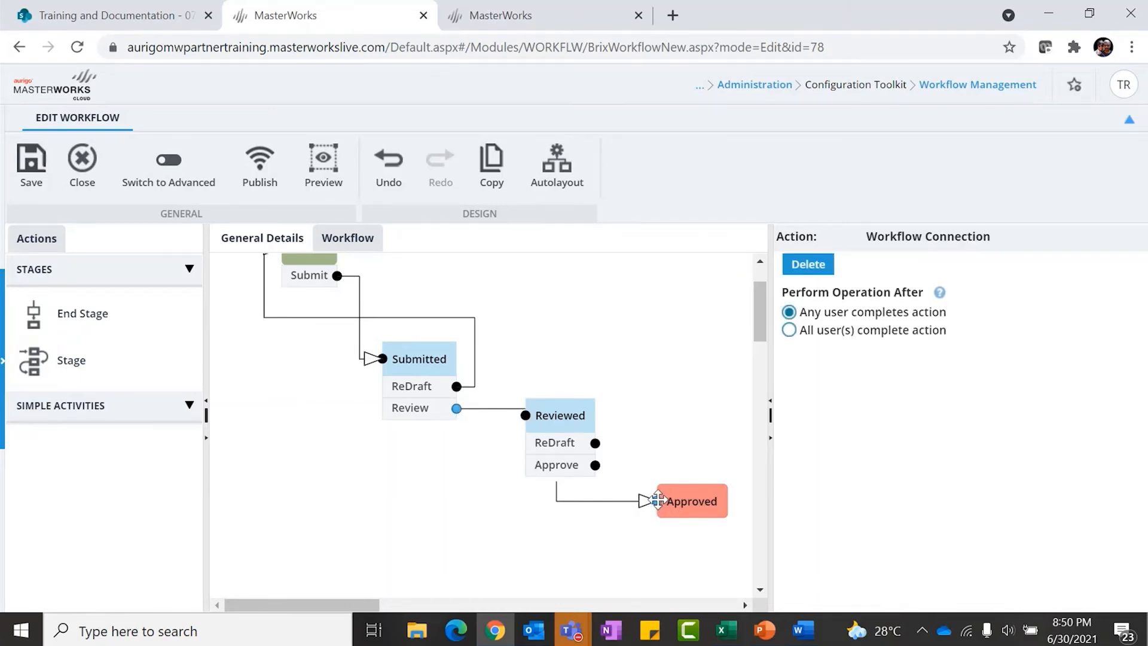
drag(658, 500, 525, 417)
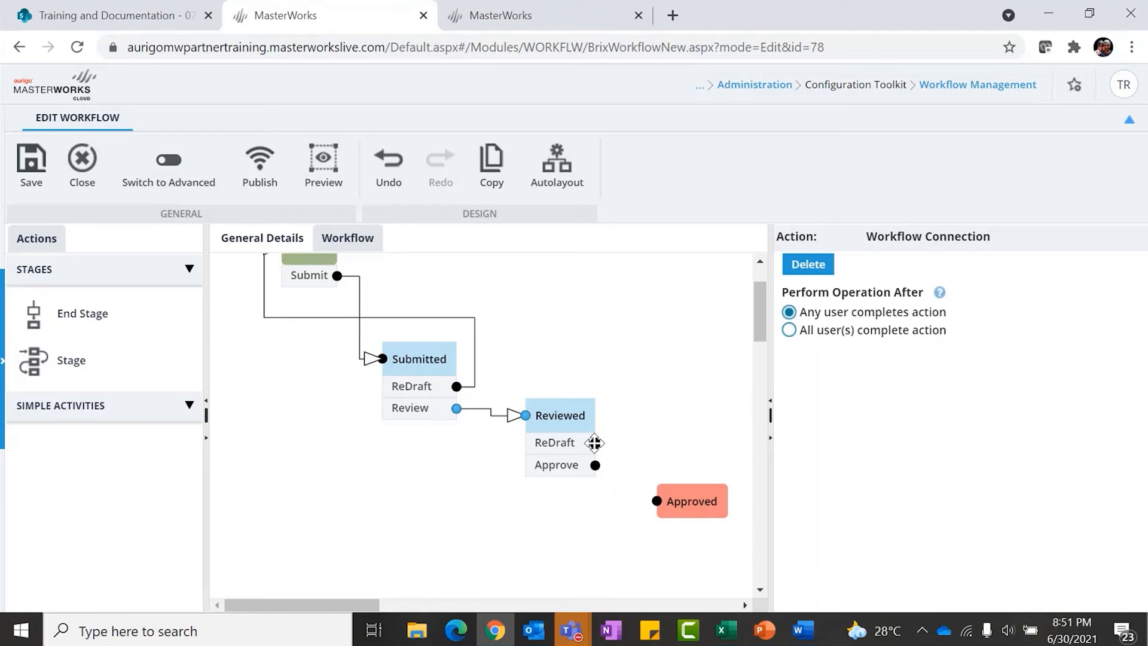
- Connect the Reviewed stage's ReDraft action to Draft and its Approve action to Approved
drag(595, 442, 594, 442)
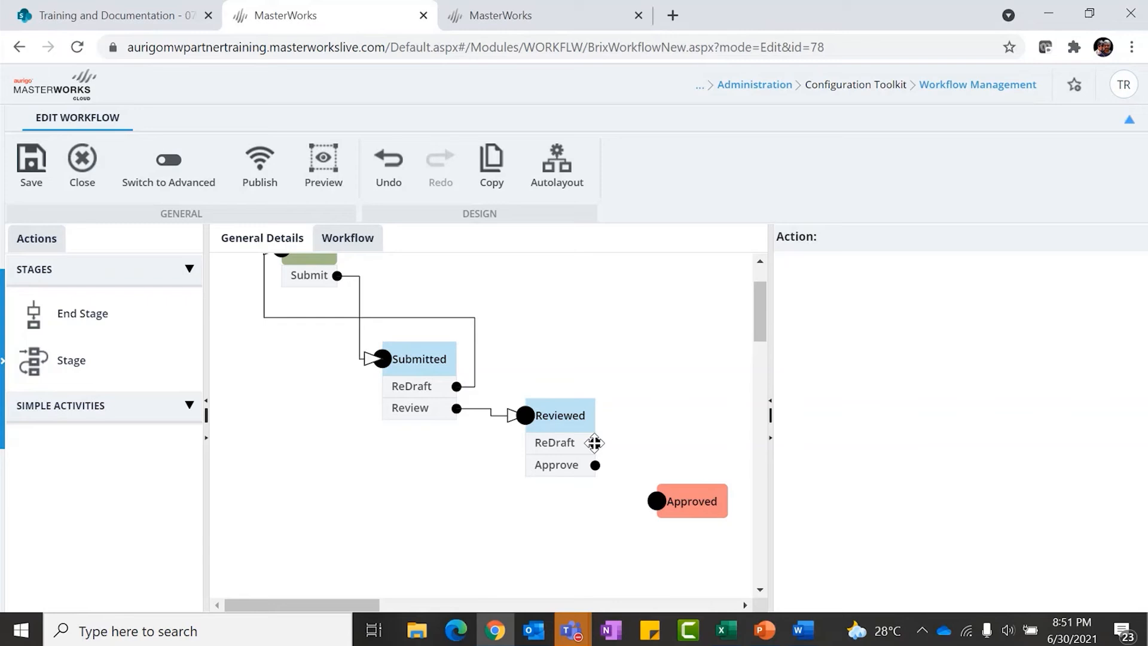
drag(593, 442, 283, 262)
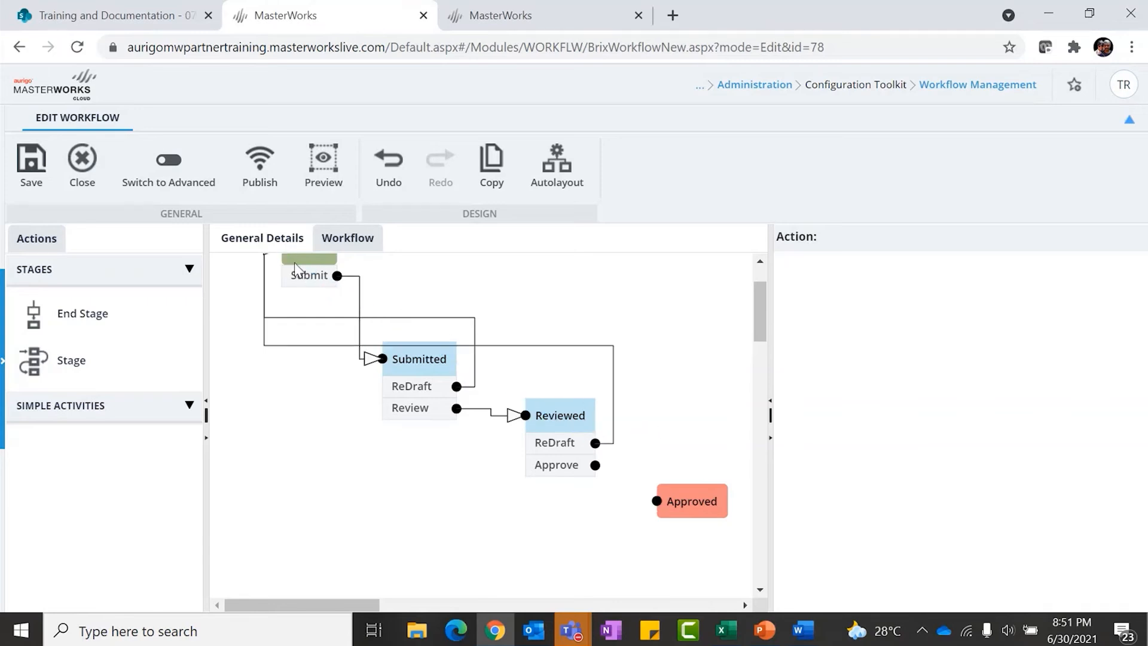
scroll(400, 310, up, 1)
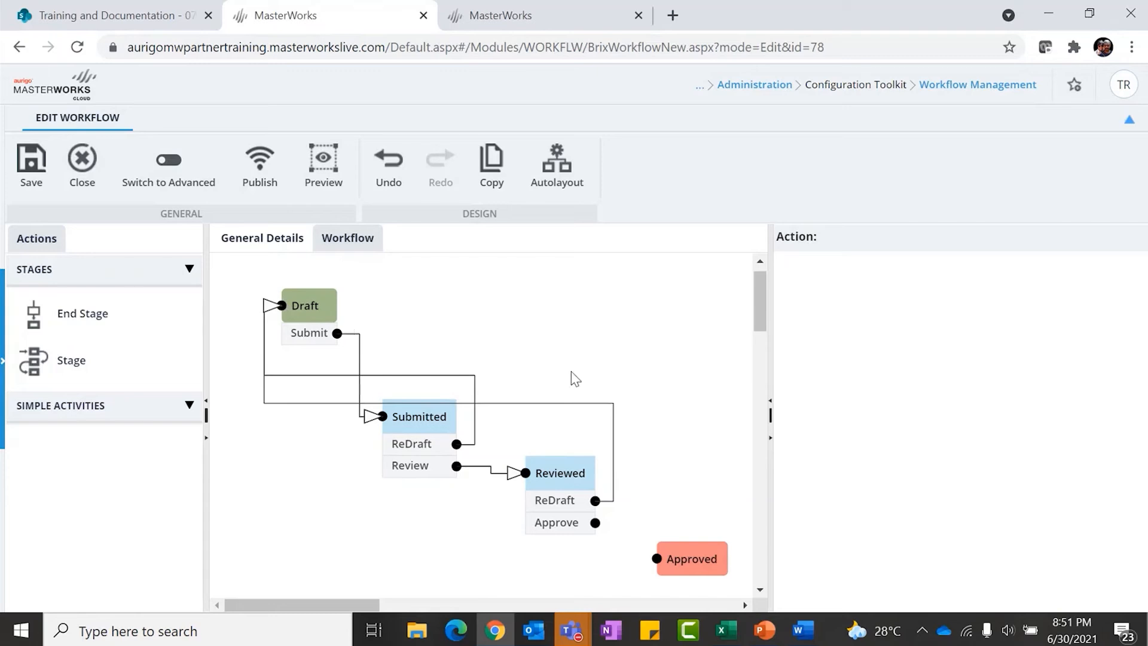
scroll(572, 378, down, 1)
drag(594, 485, 656, 522)
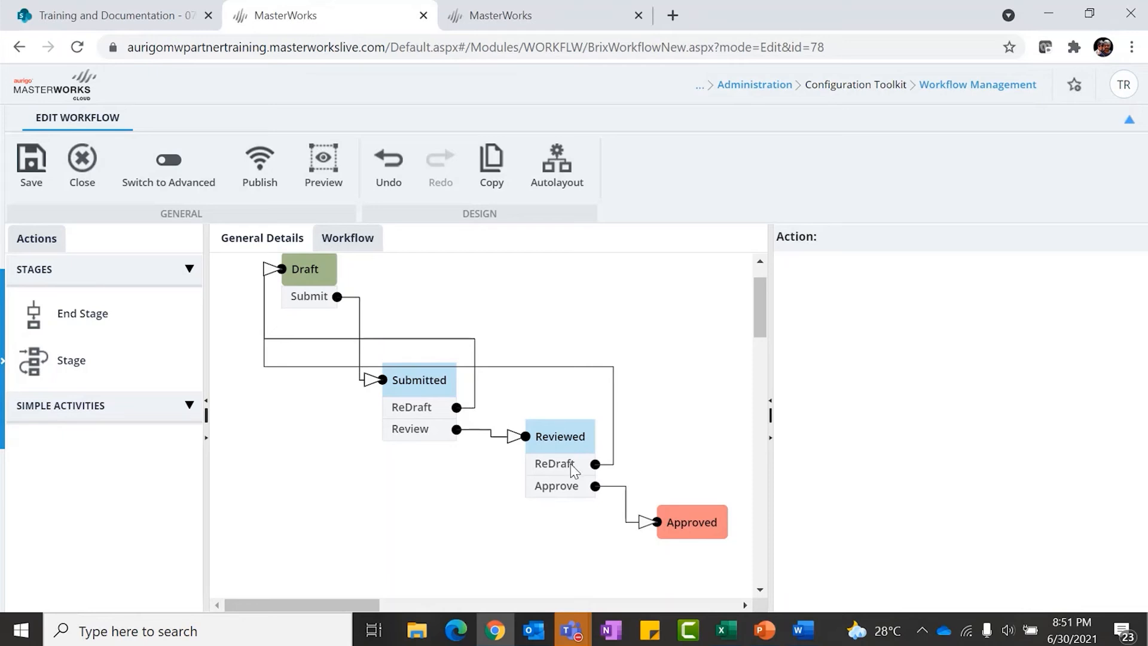
- Compare the action stakeholders of the Submitted and Reviewed stages
click(412, 383)
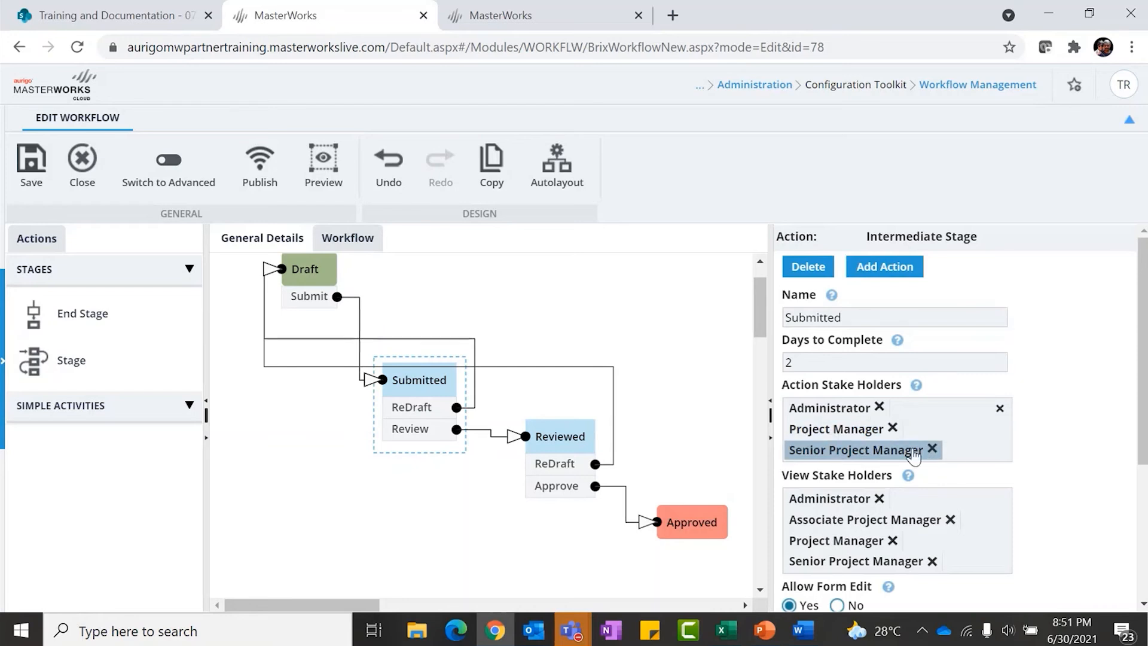
click(579, 447)
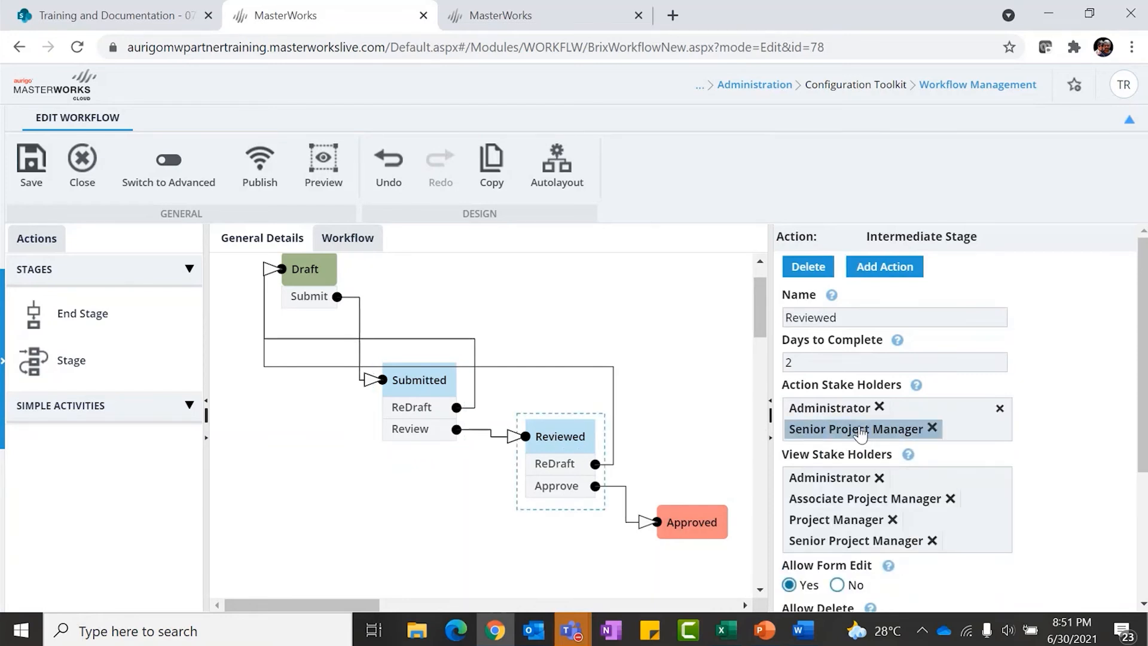
- Publish the edited Project Team workflow and reload the project's Project Team record list
click(257, 170)
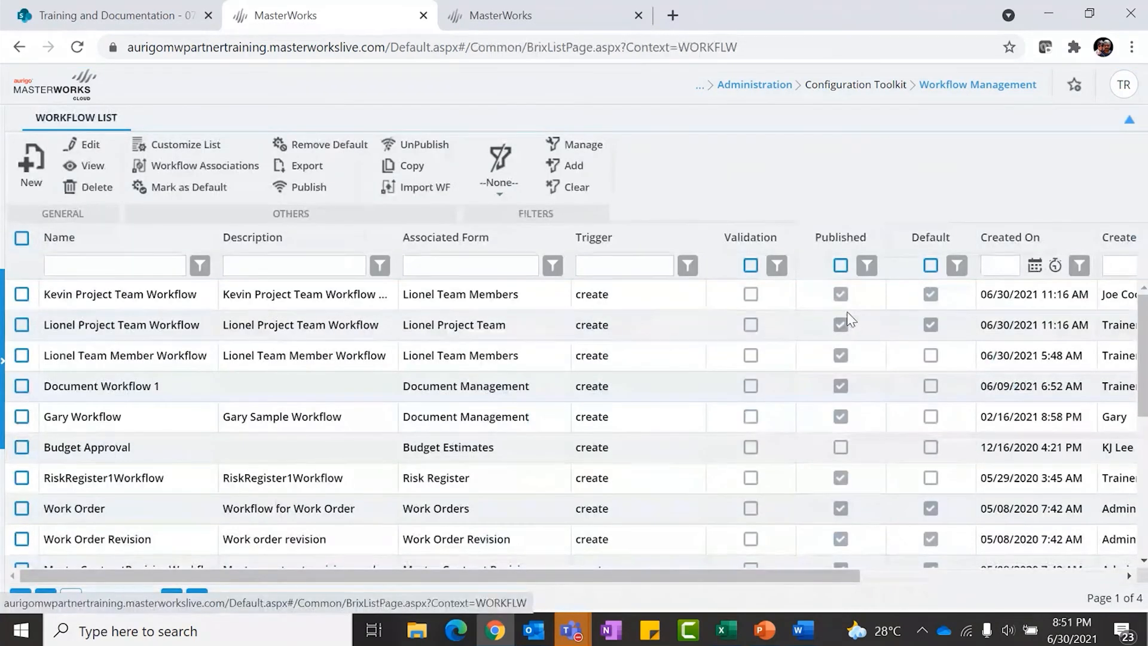
click(514, 18)
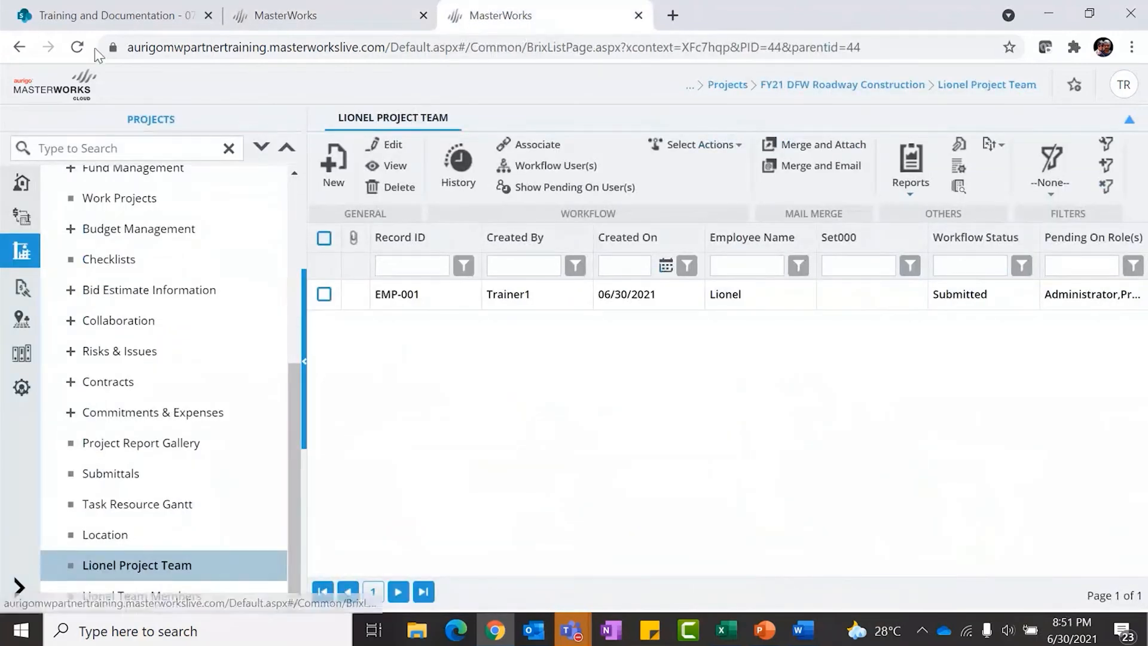
click(78, 48)
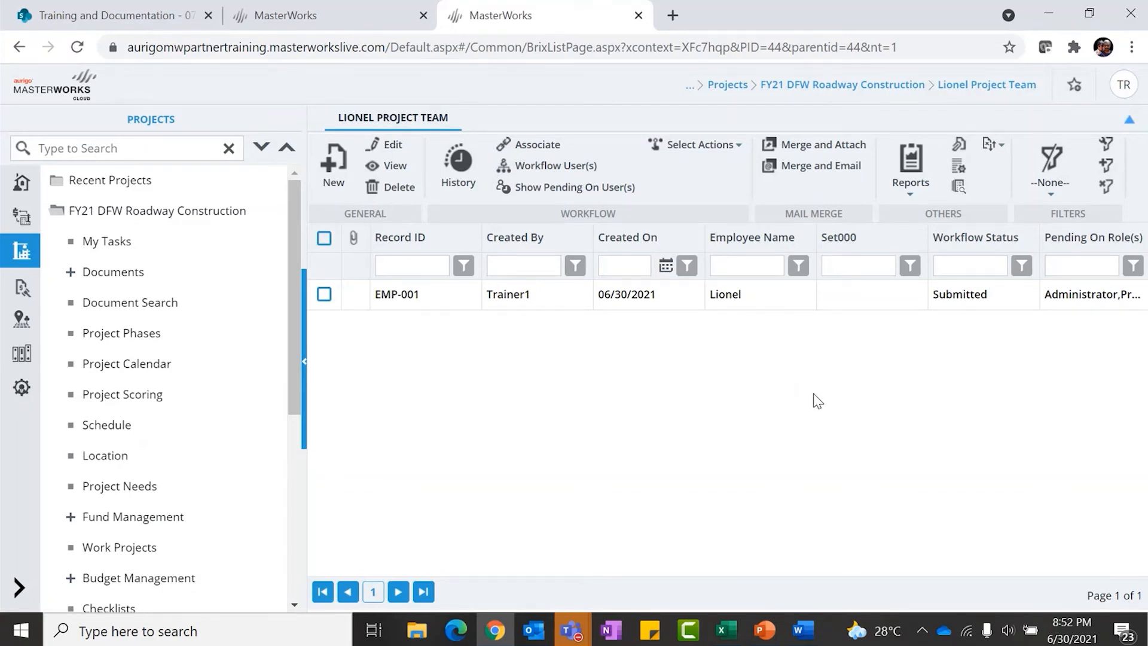
- Check which workflow actions are offered for the existing submitted Project Team record
click(939, 298)
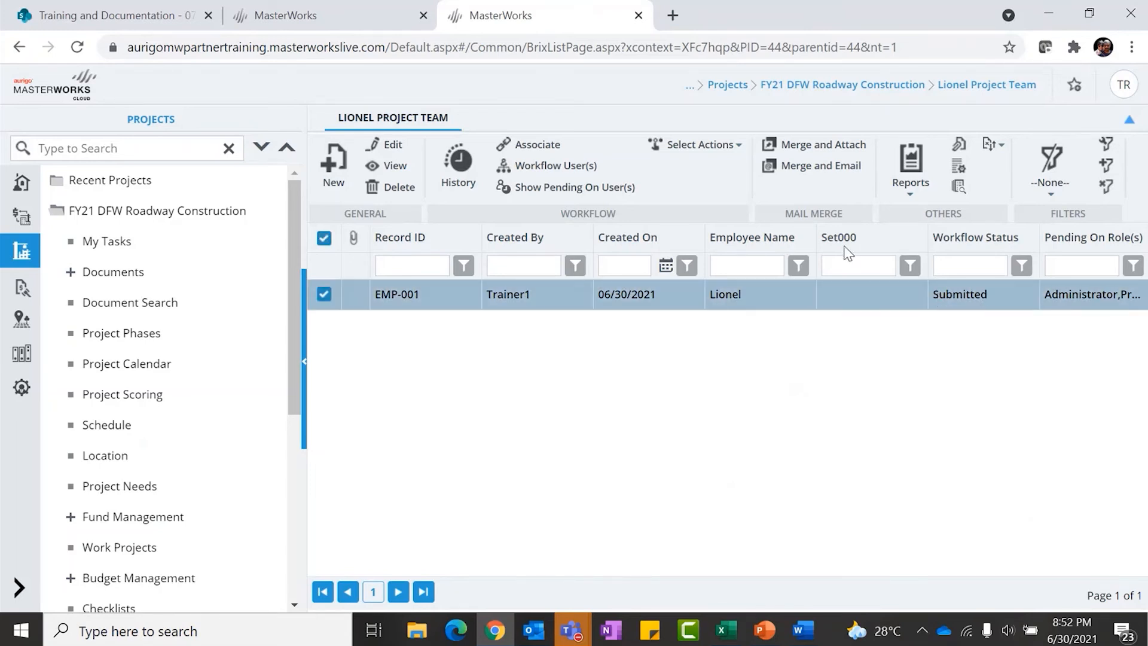
click(717, 147)
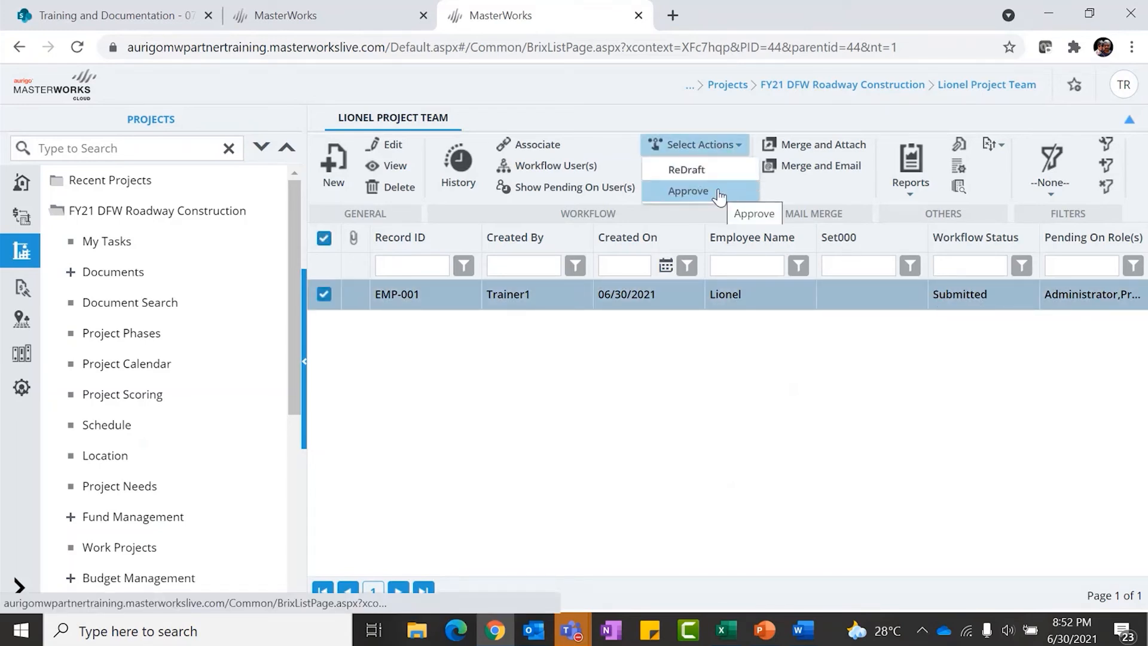
click(941, 372)
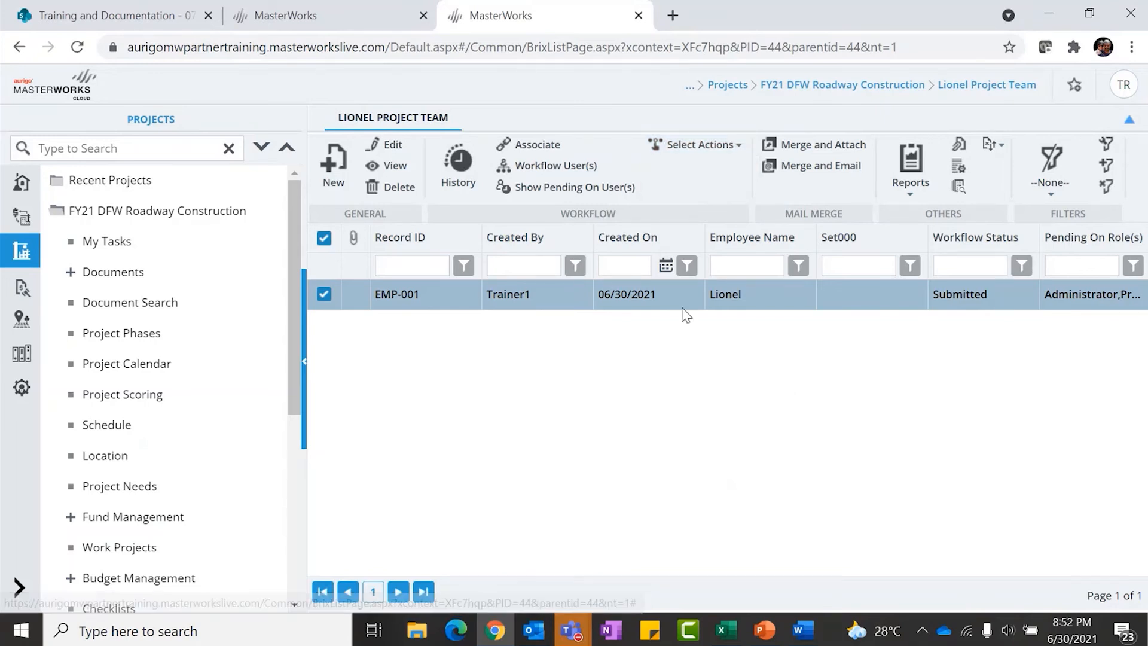
- Create a new Project Team record with an employee name, employee type Contractor and vendor 3M COMPANY
click(338, 170)
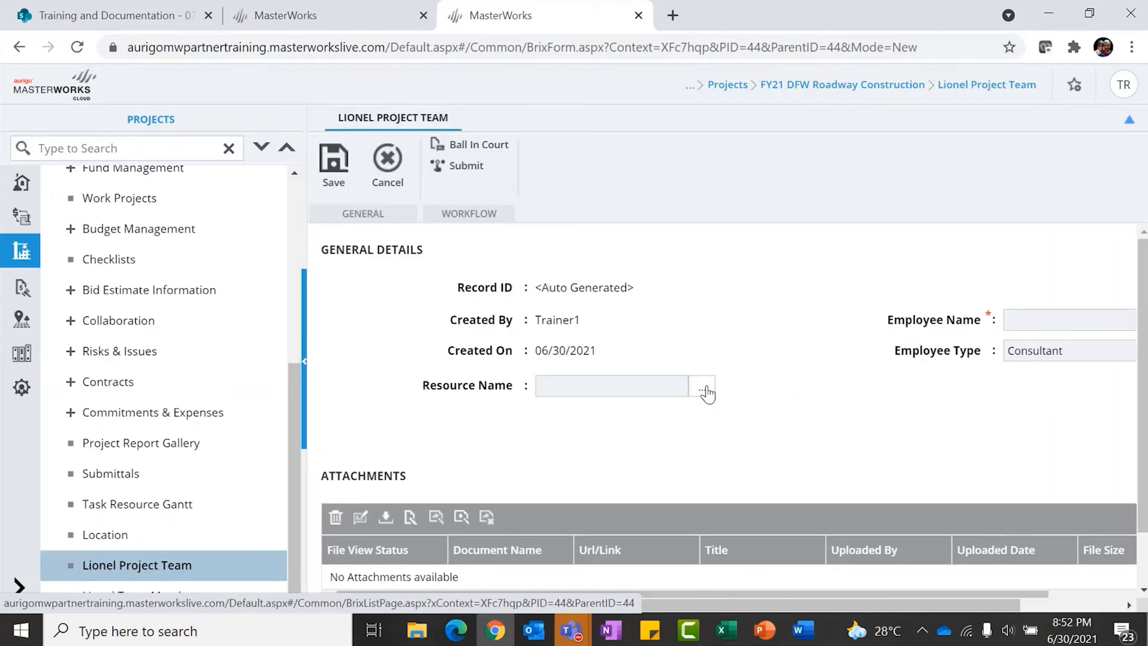
click(1046, 318)
text(Alwin)
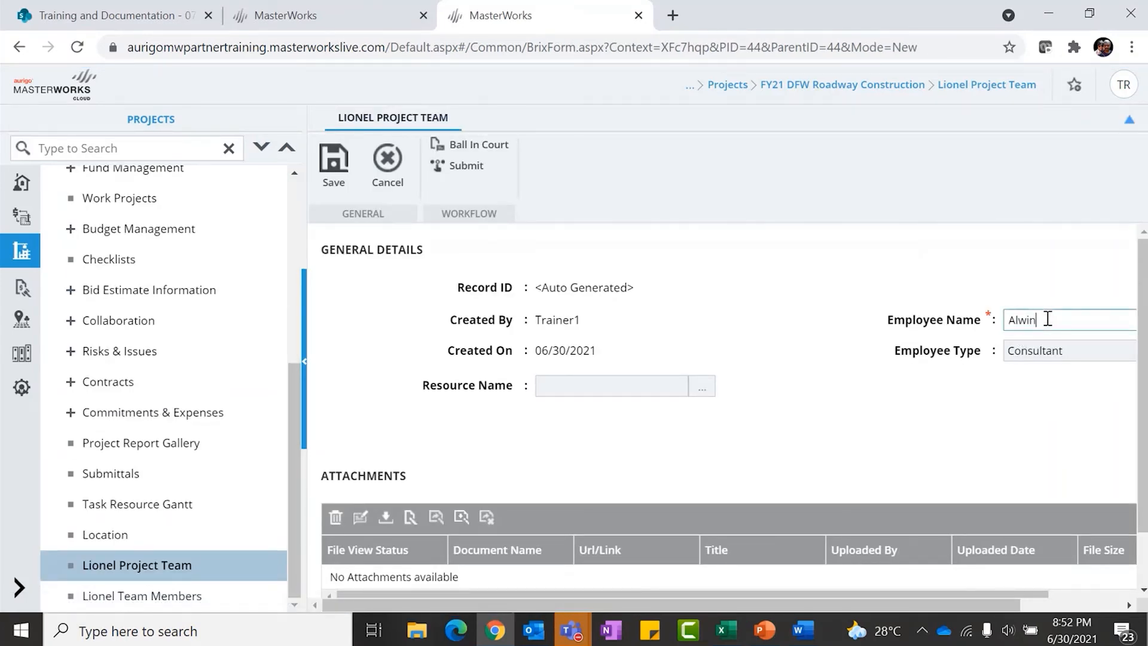
click(1063, 353)
click(1051, 385)
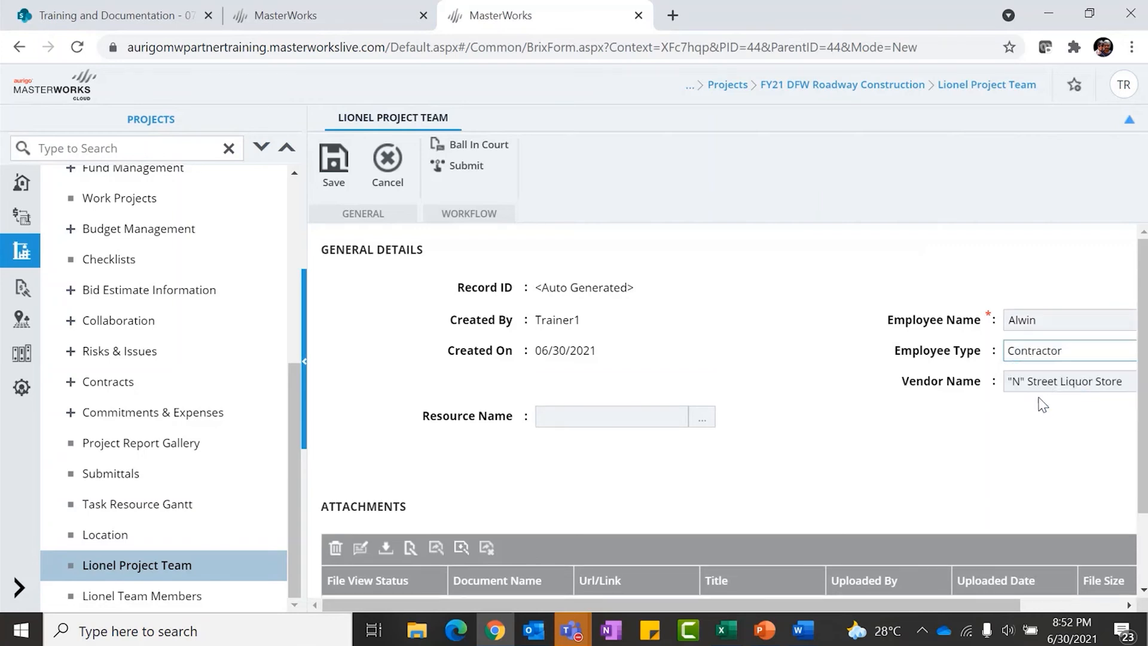
click(1052, 386)
click(944, 92)
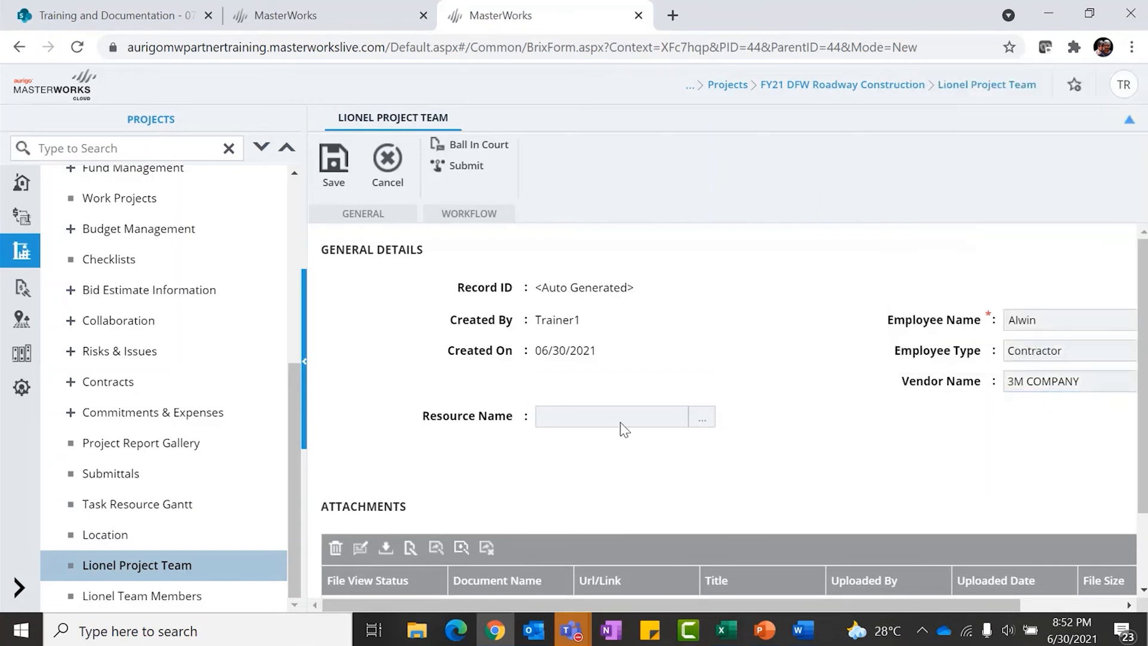
- Assign the resource with ID 2 to the new record and submit it with 2 days for the next stage
click(711, 420)
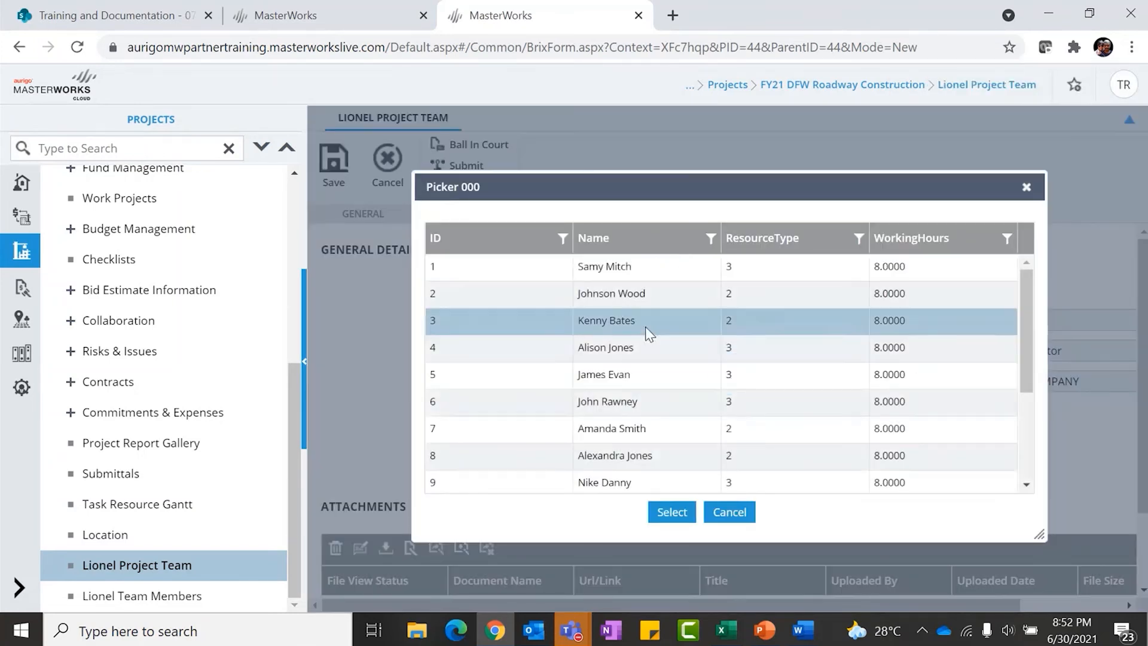
click(641, 297)
click(671, 512)
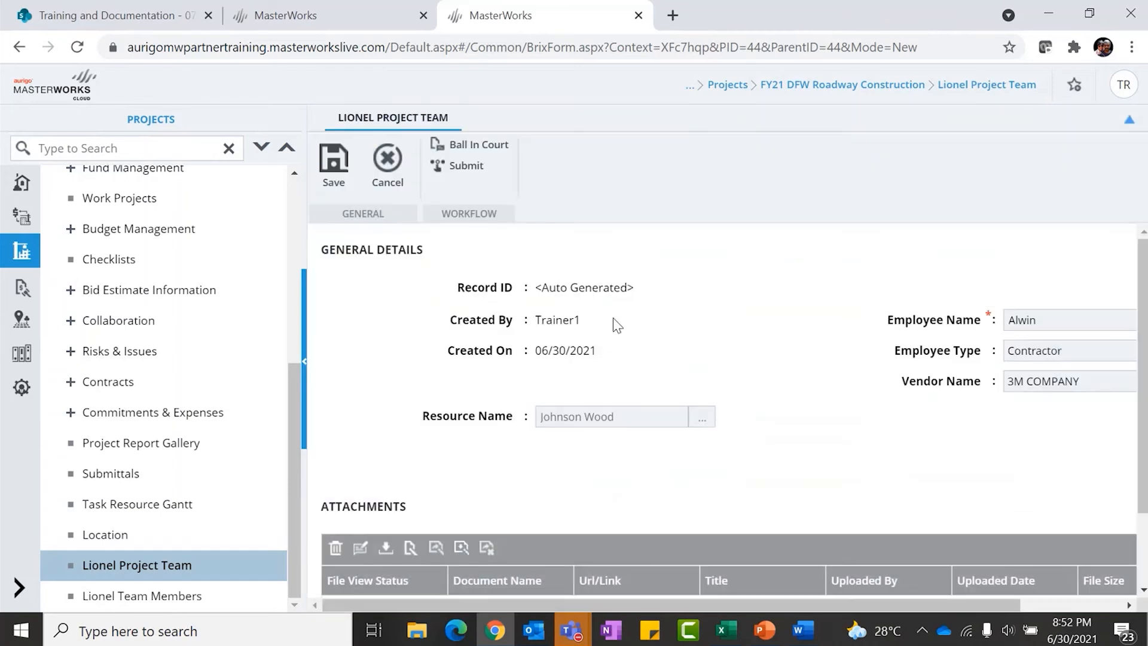
click(461, 166)
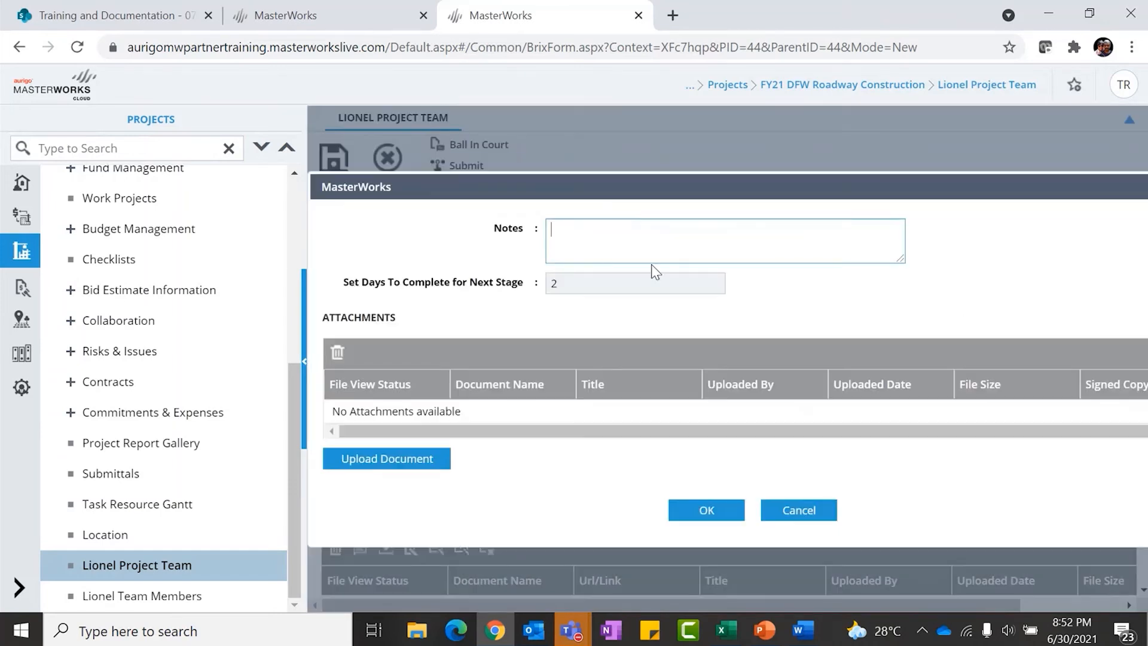
click(720, 514)
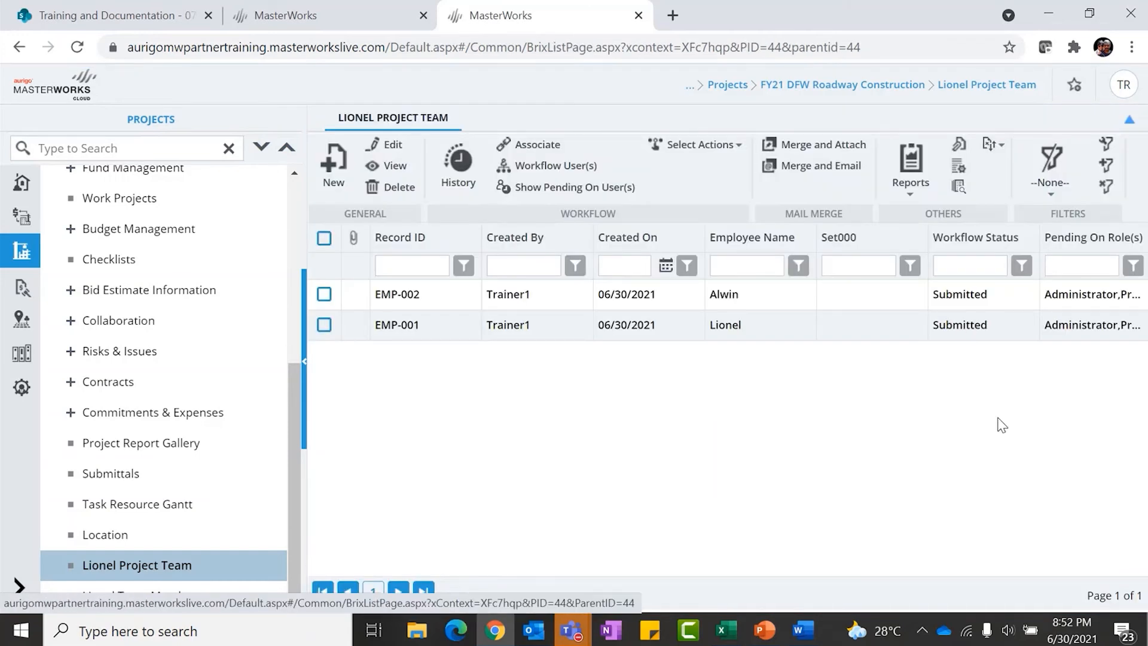
- Apply the Review action to the newly submitted record, keeping 2 days to complete for the next stage
click(730, 303)
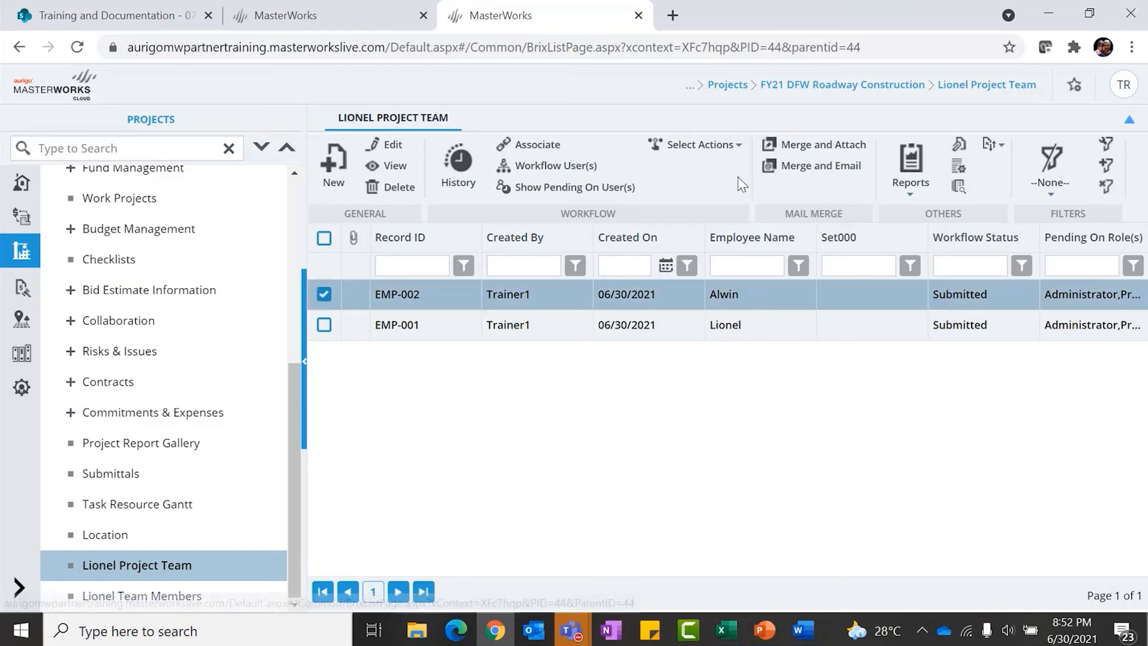
click(727, 146)
click(697, 192)
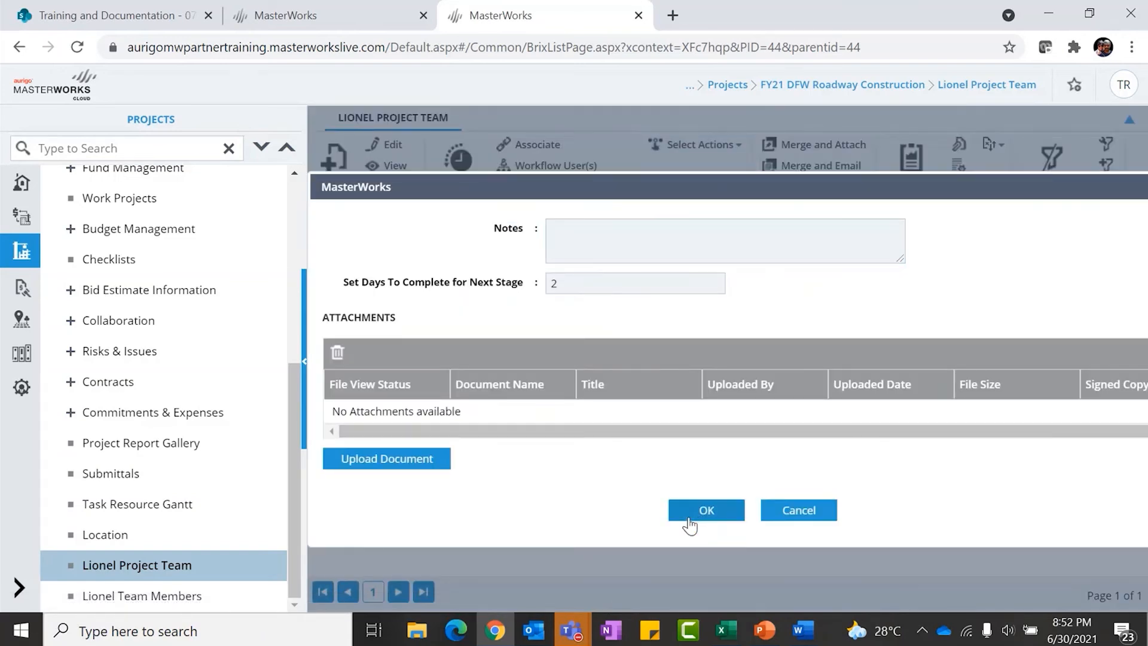
click(688, 518)
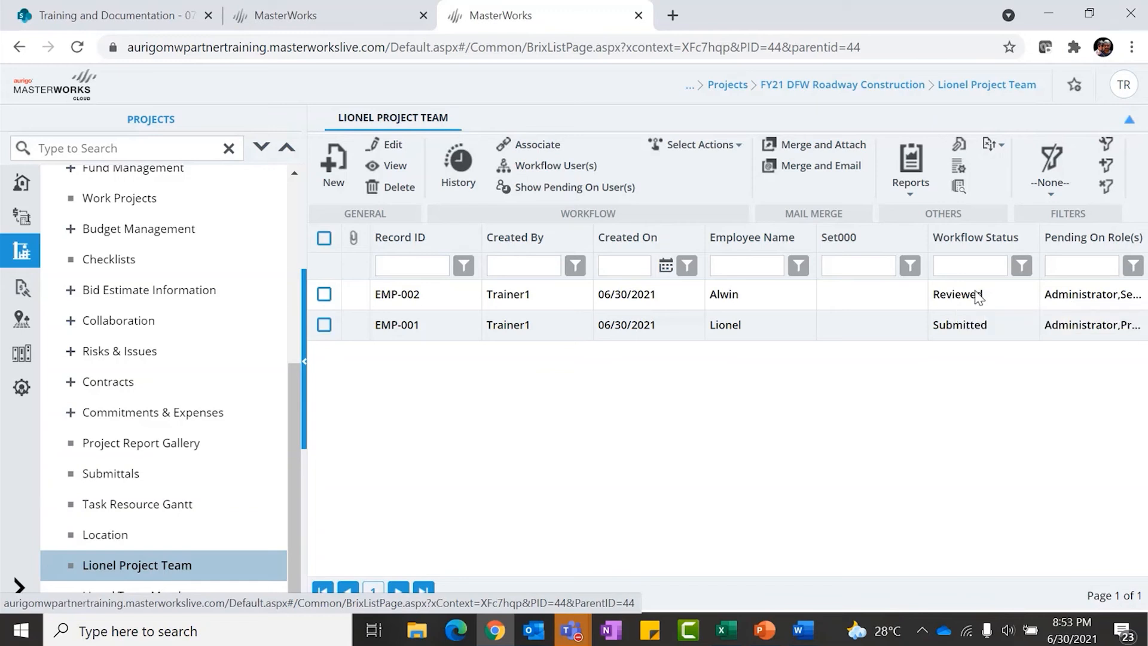
- Check which workflow actions are offered for the record in the Reviewed stage
click(956, 296)
click(699, 144)
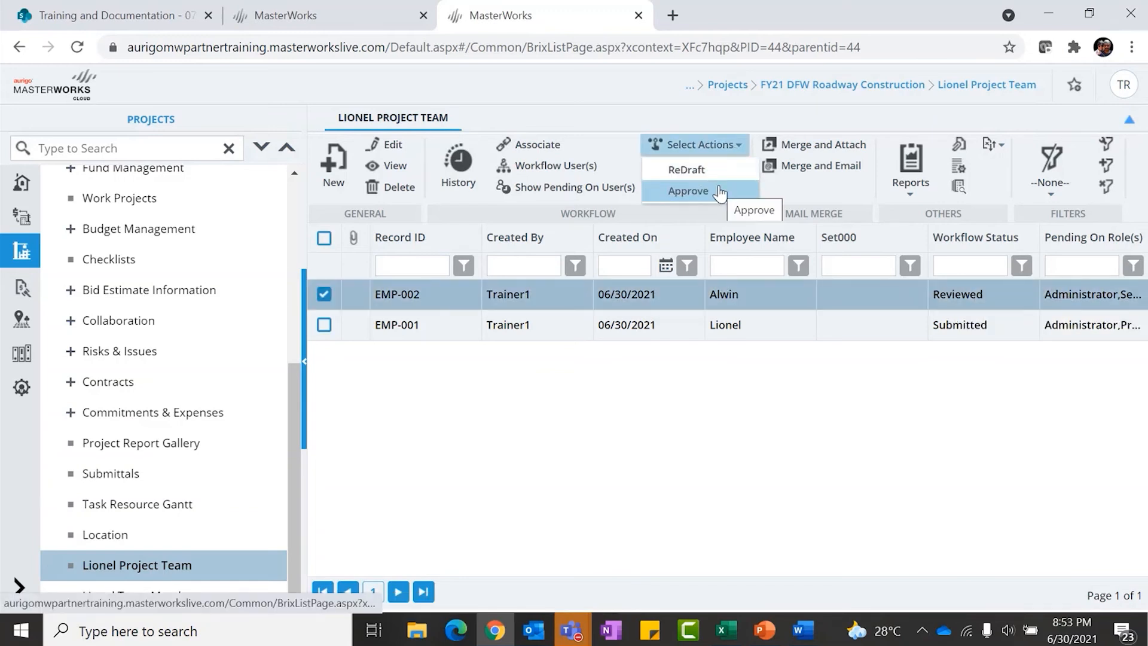
click(693, 191)
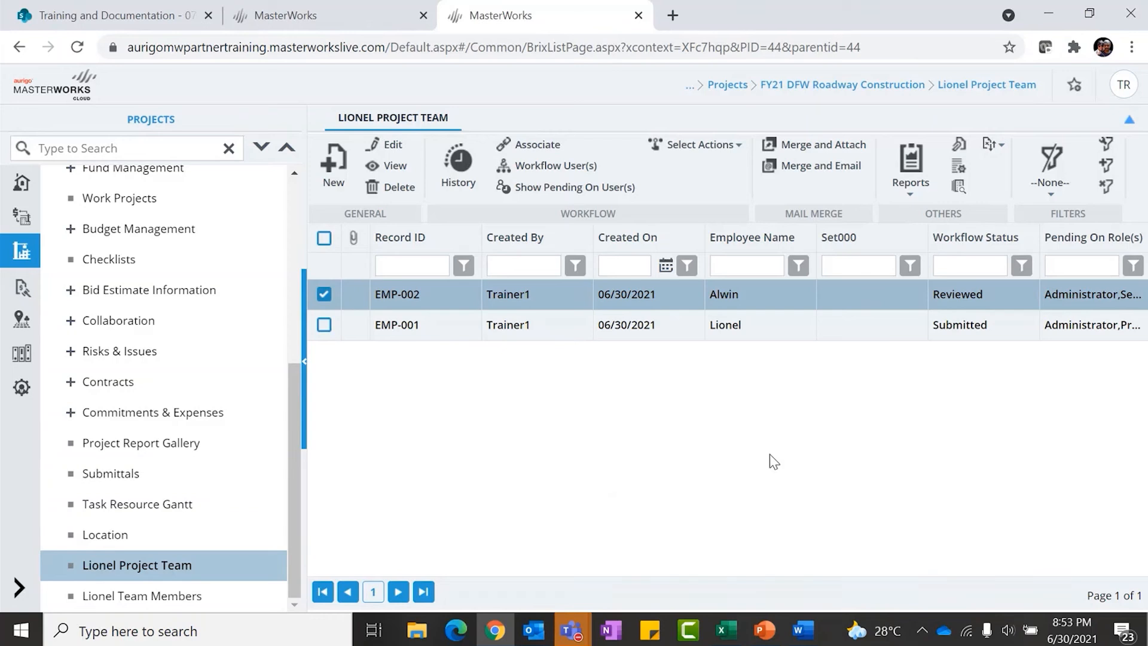
click(324, 295)
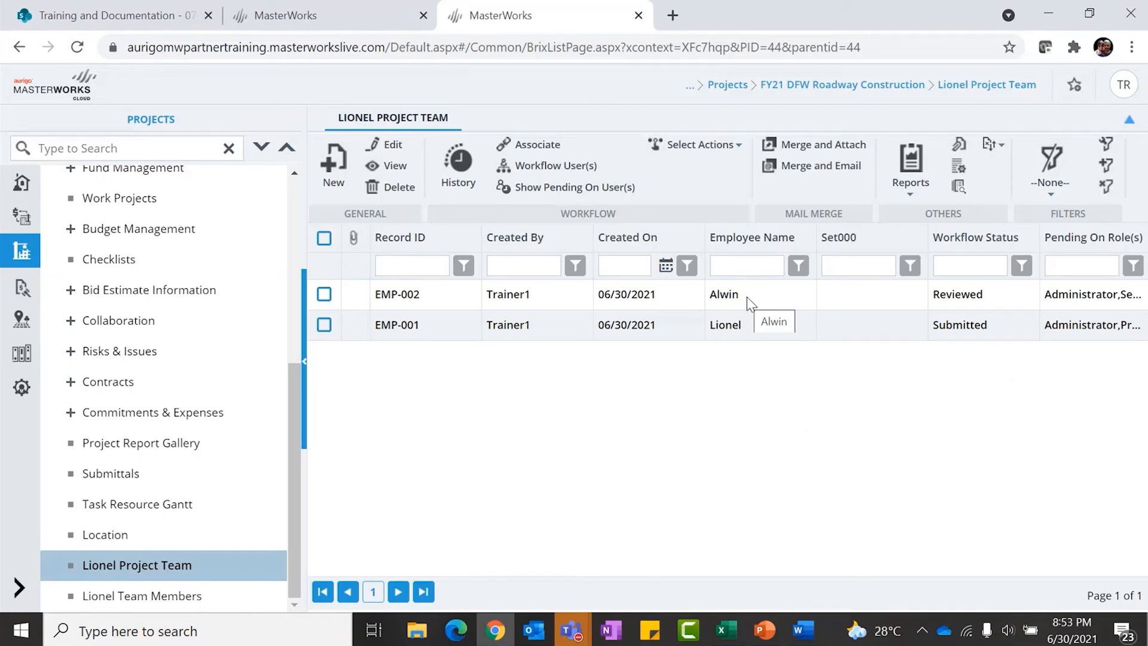
- Return to the workflow list and open the published default Project Team workflow for editing
click(377, 26)
click(419, 328)
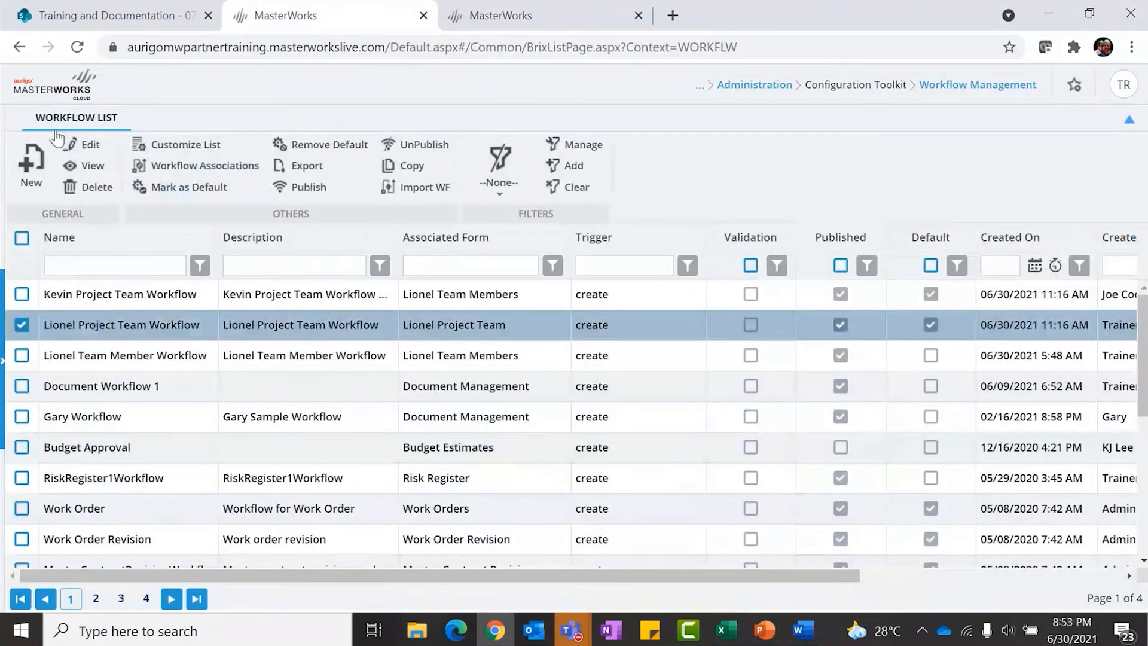
click(91, 147)
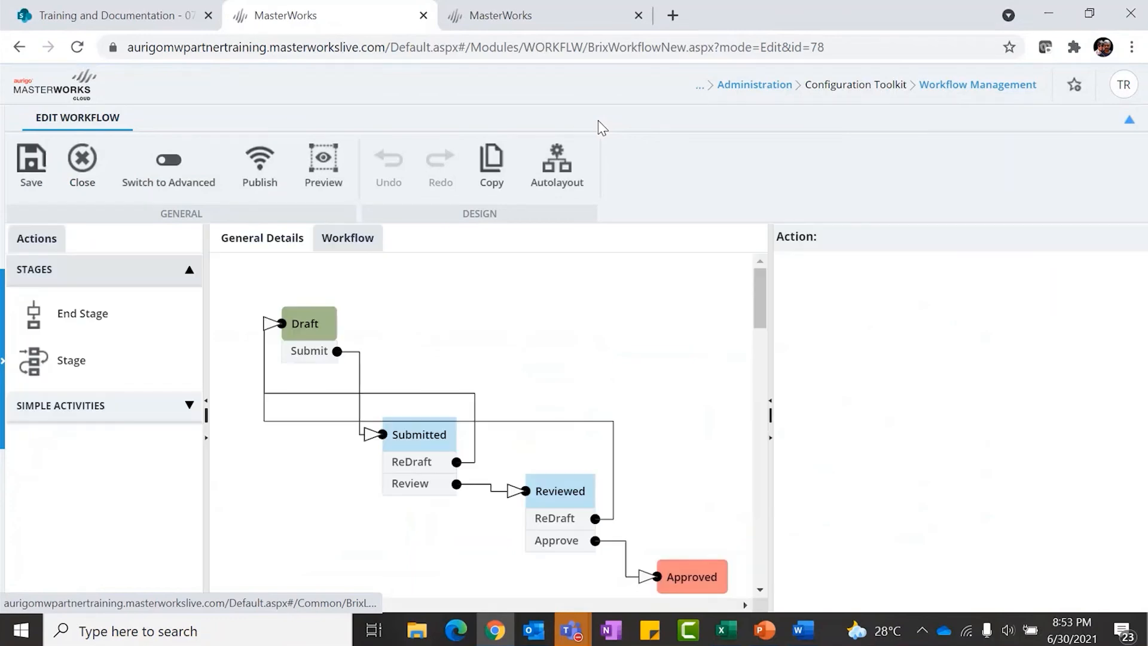
- Add a Conditions Block beside the Draft stage, above Submitted, and give it two condition branches
click(73, 410)
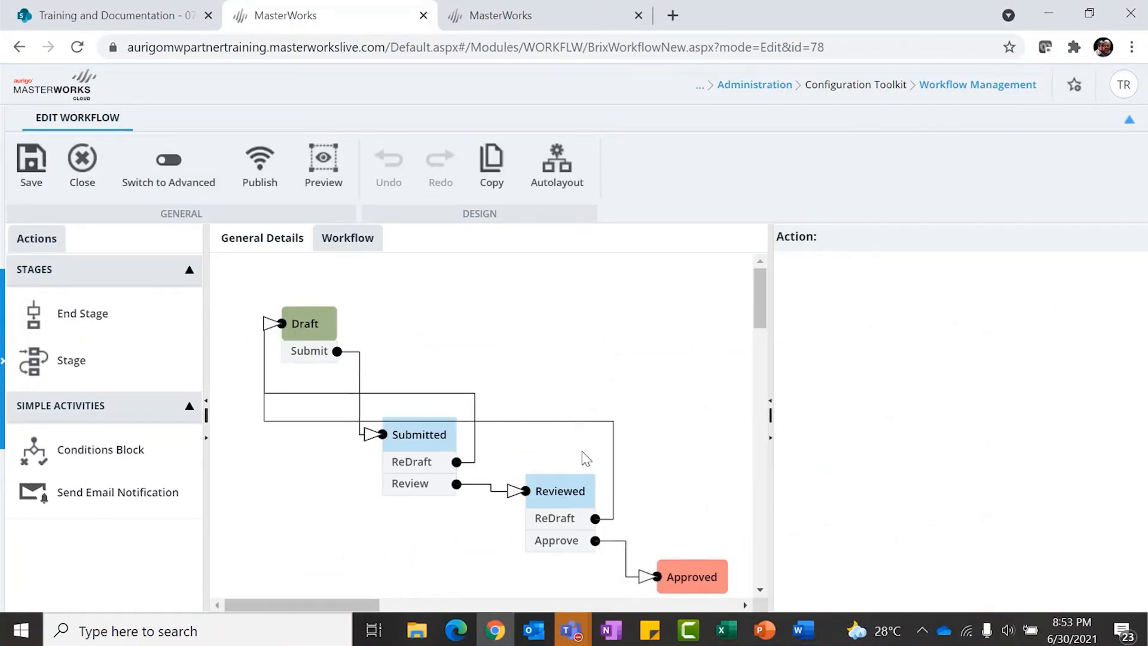
drag(74, 453, 426, 352)
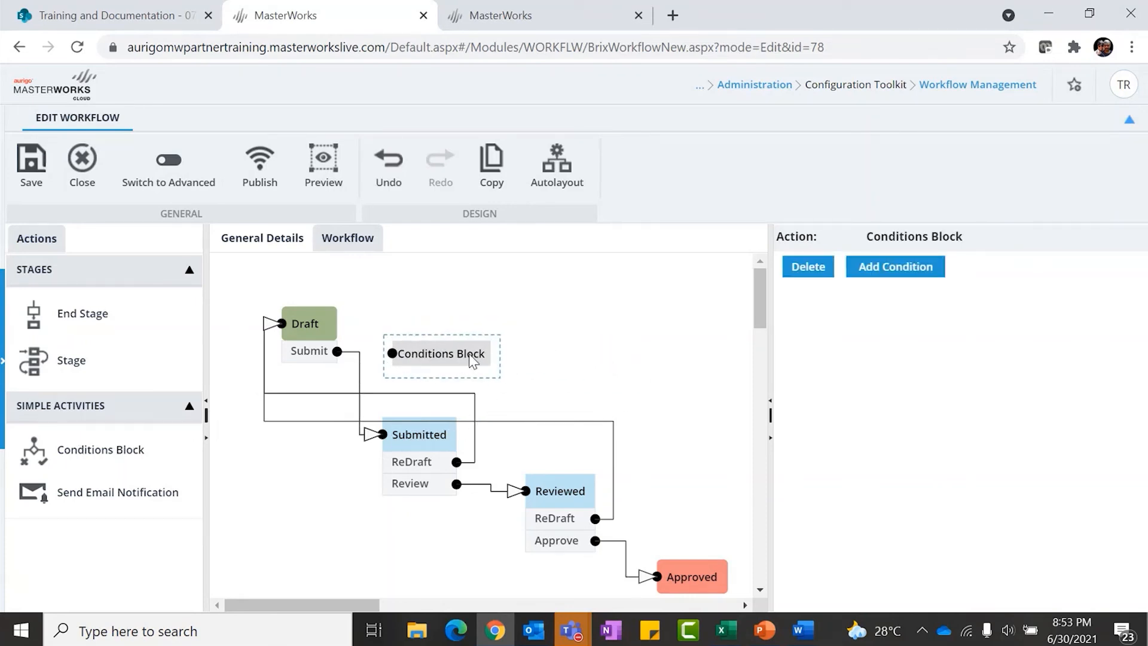
click(853, 270)
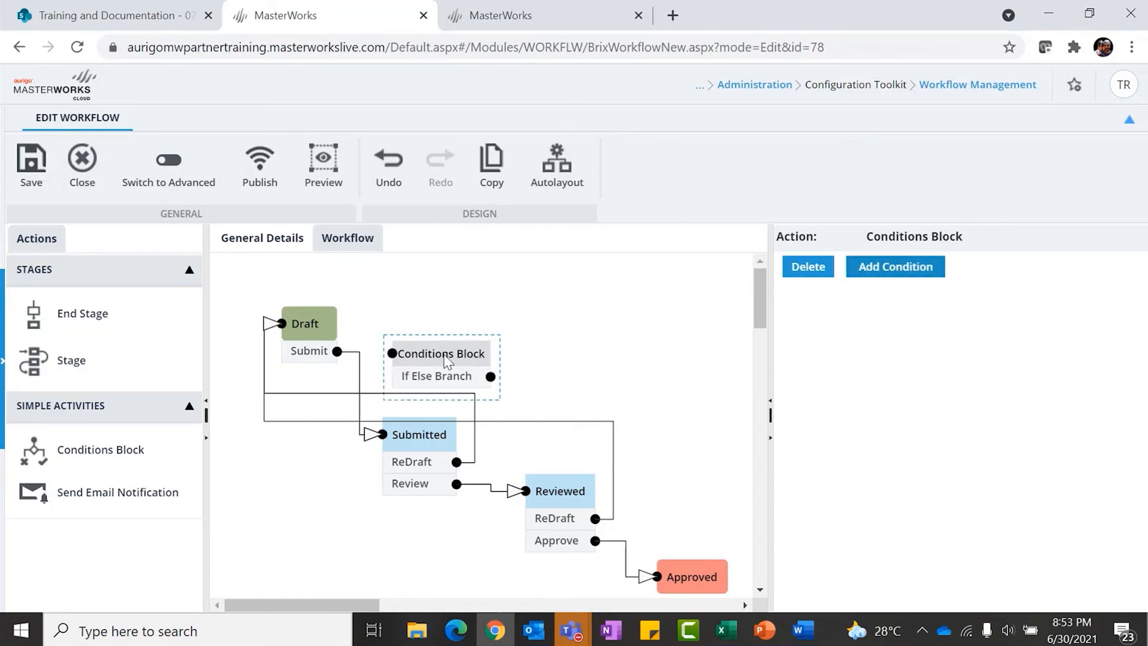
mouse_move(443, 358)
mouse_down()
mouse_move(462, 332)
mouse_move(441, 338)
mouse_up()
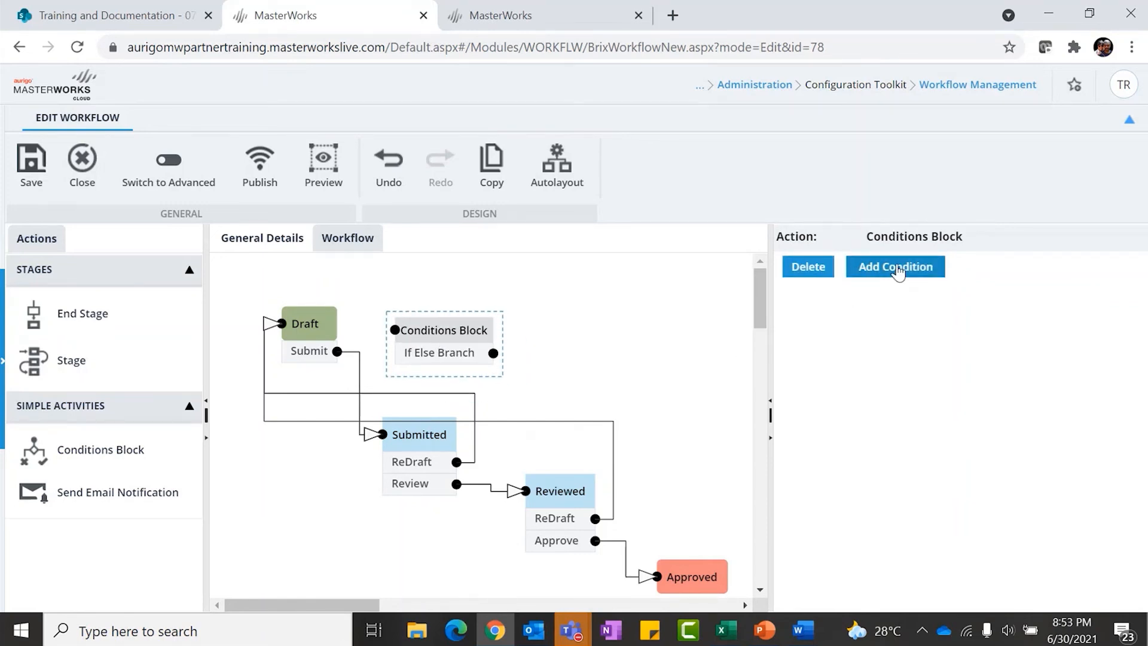
click(896, 268)
- Rename the first branch of the Conditions Block to If Contractor
click(434, 357)
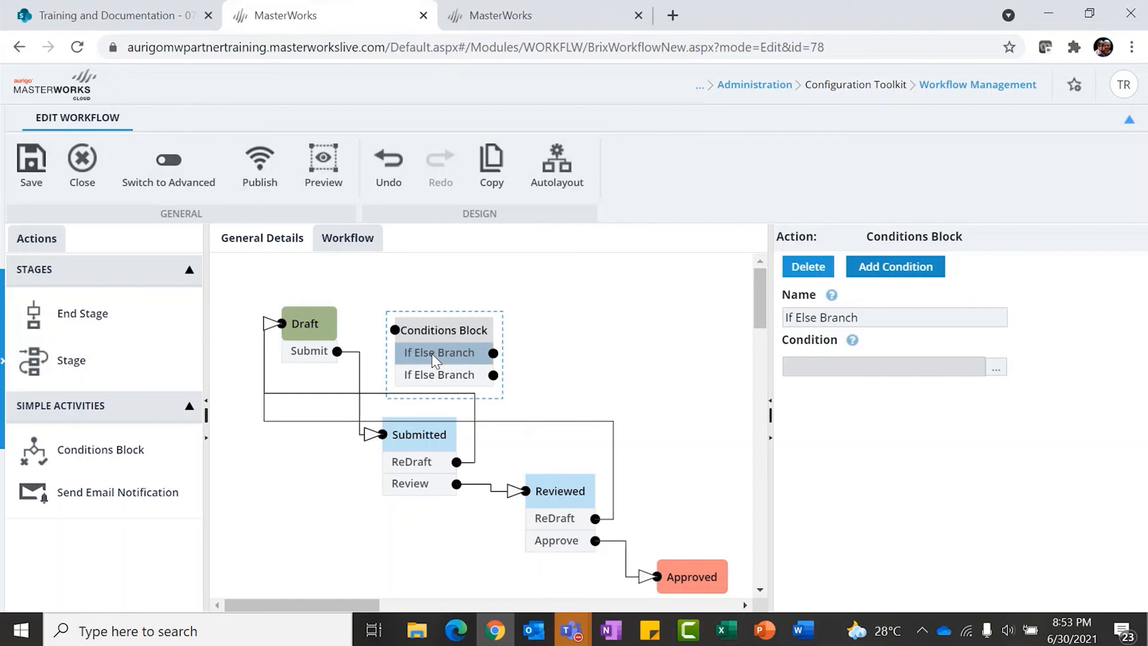
drag(881, 317, 721, 326)
text(If Contractor)
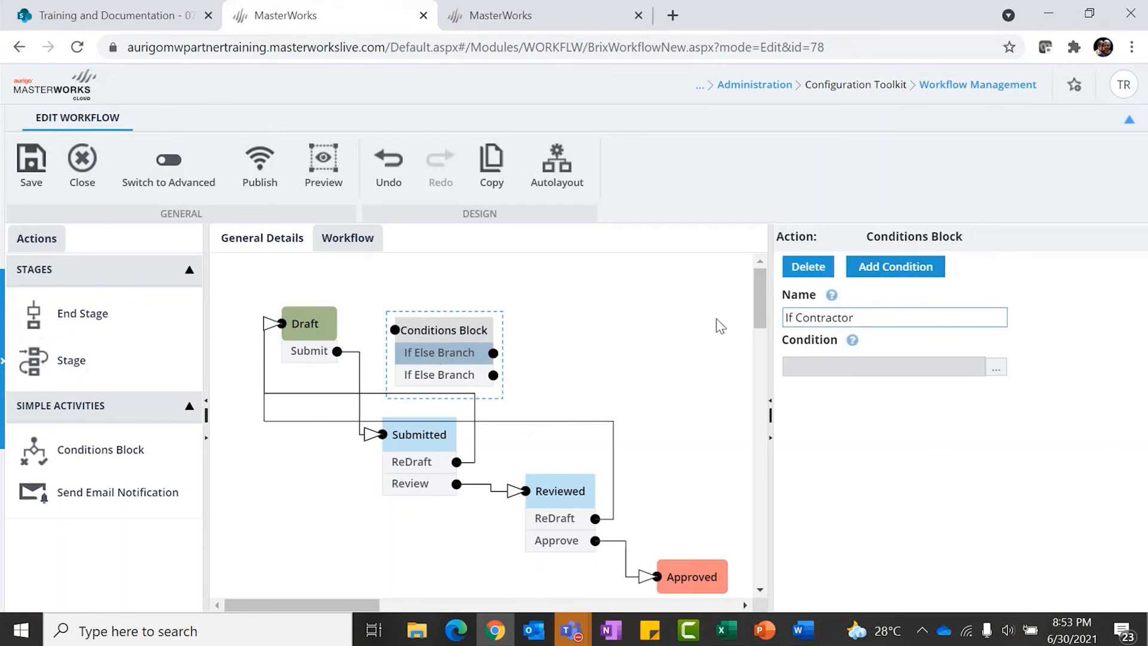
- Define the If Contractor condition with a form attribute rule of Employee Type equal Contractor and save it
click(995, 366)
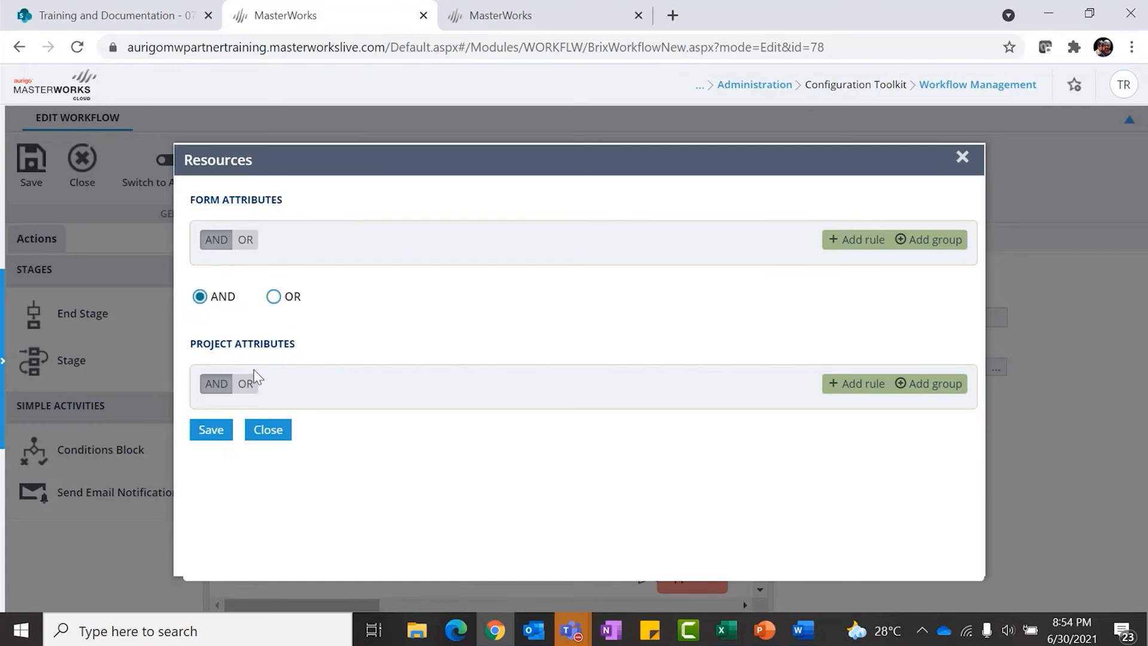
click(869, 245)
click(337, 274)
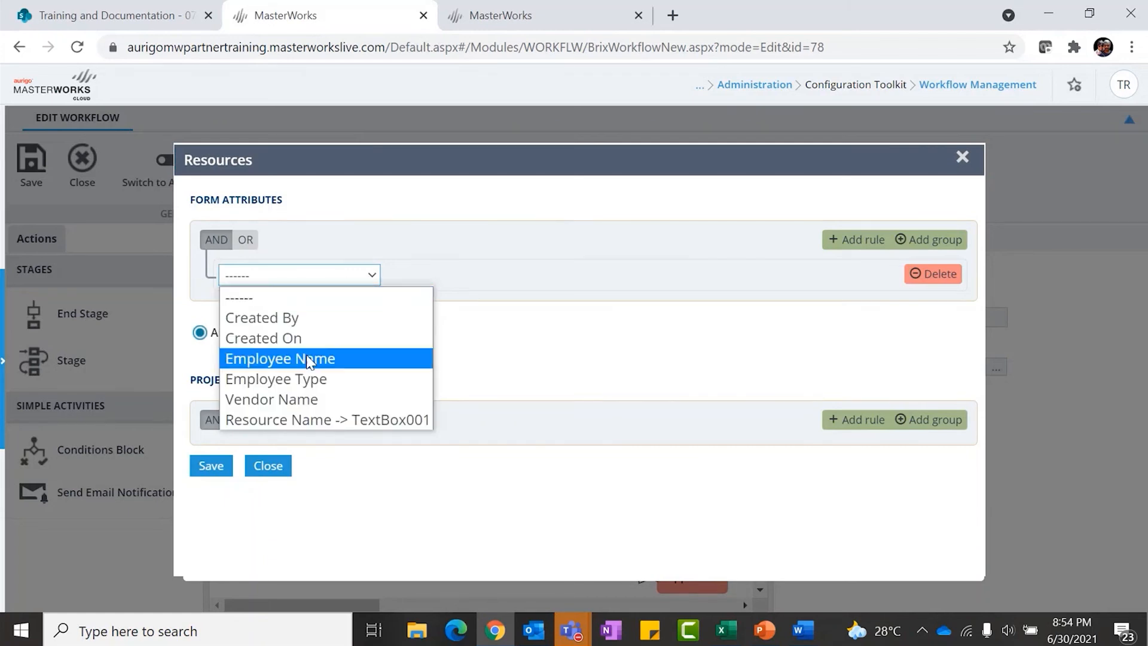
click(323, 380)
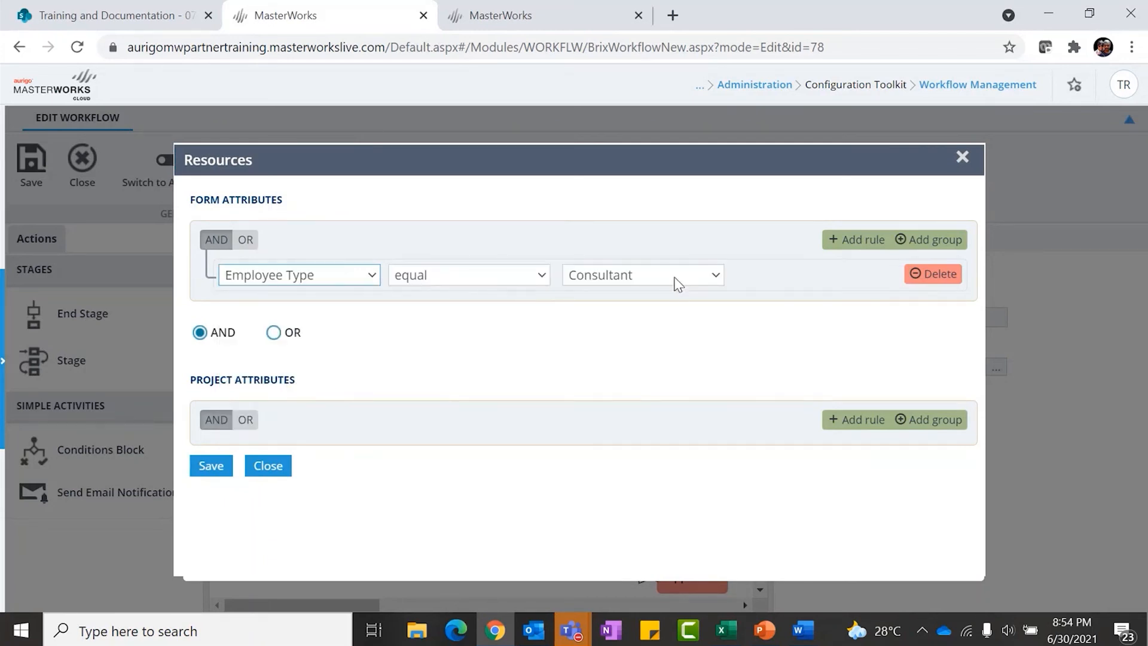
click(674, 281)
click(600, 318)
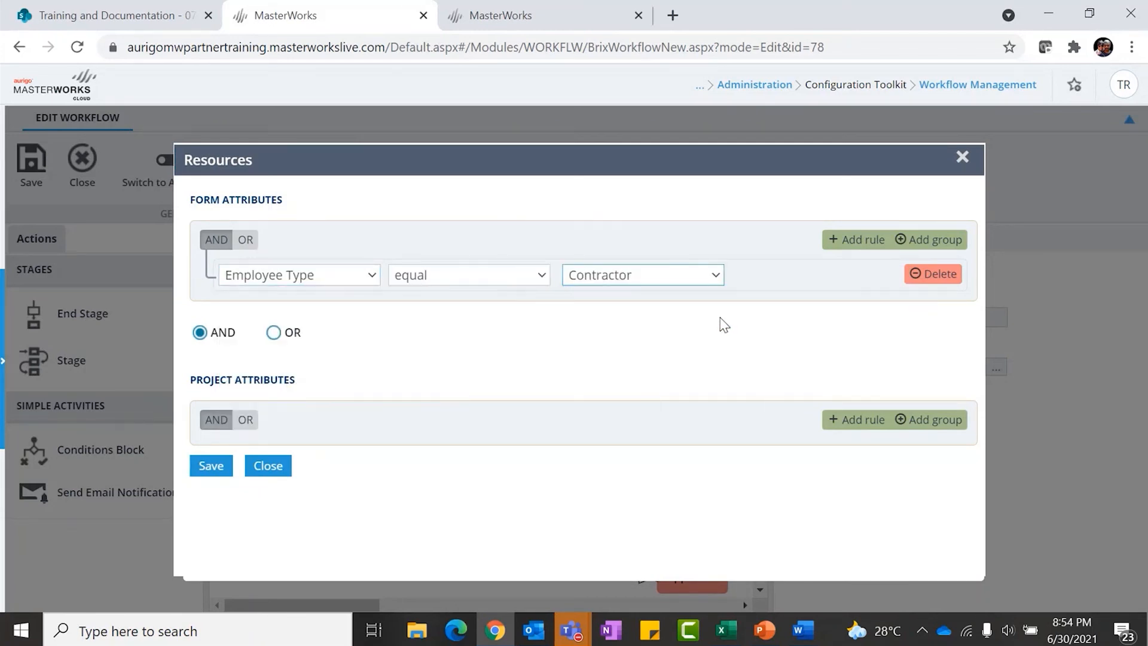
click(213, 467)
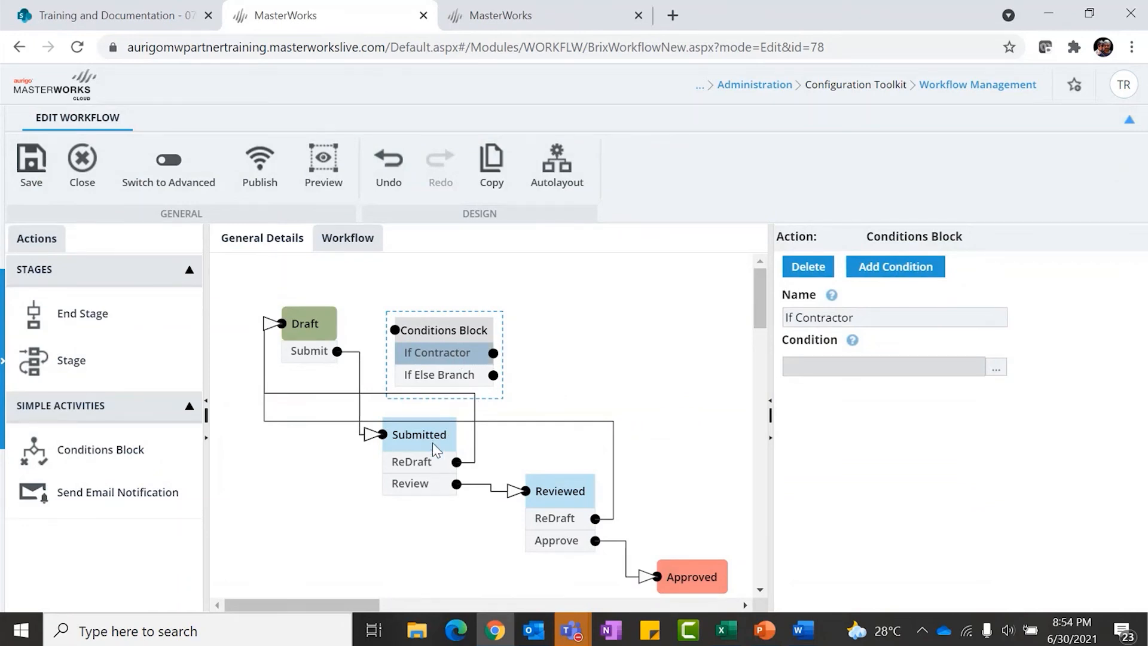
- Rename the second branch of the Conditions Block to If Any Other Type
click(445, 375)
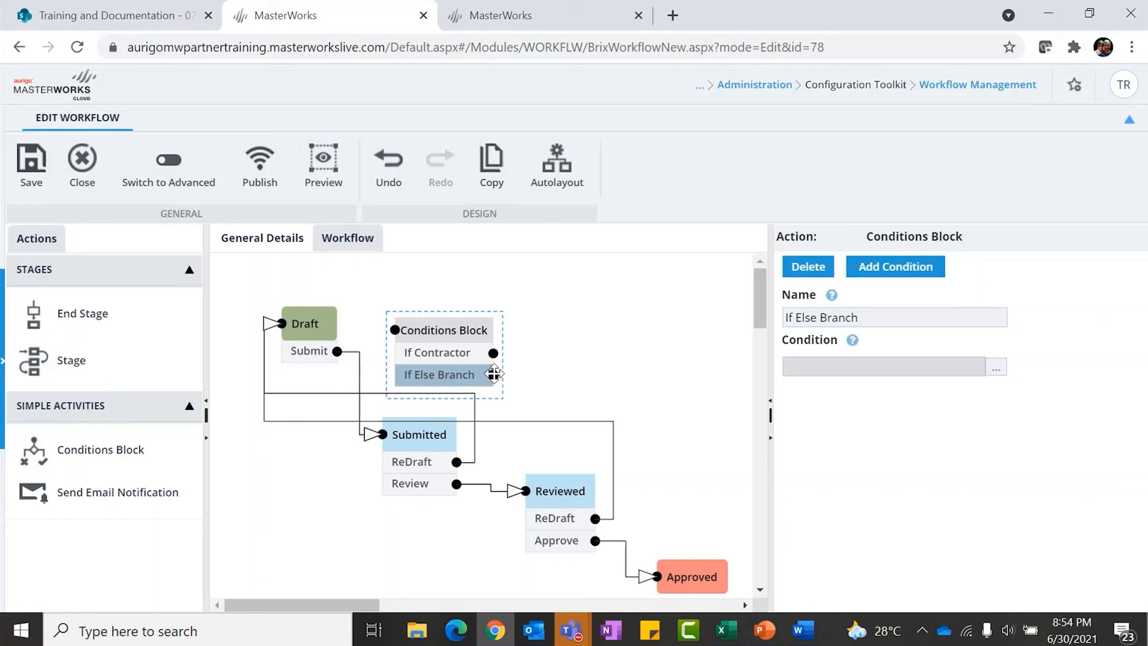
drag(892, 319, 692, 325)
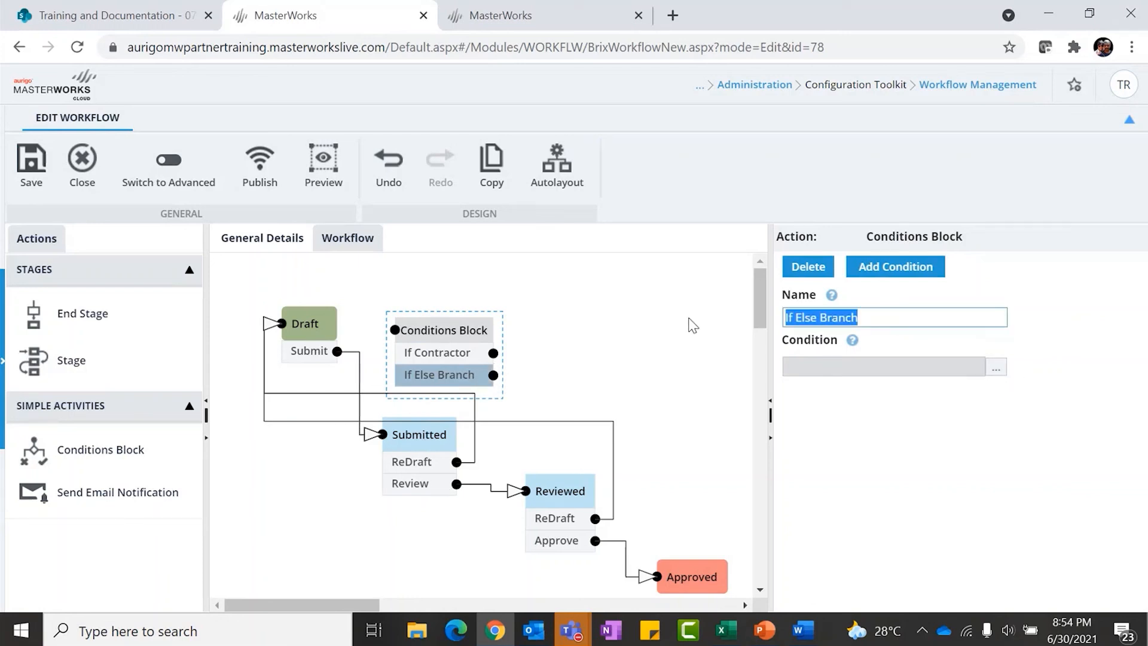
key(BackSpace)
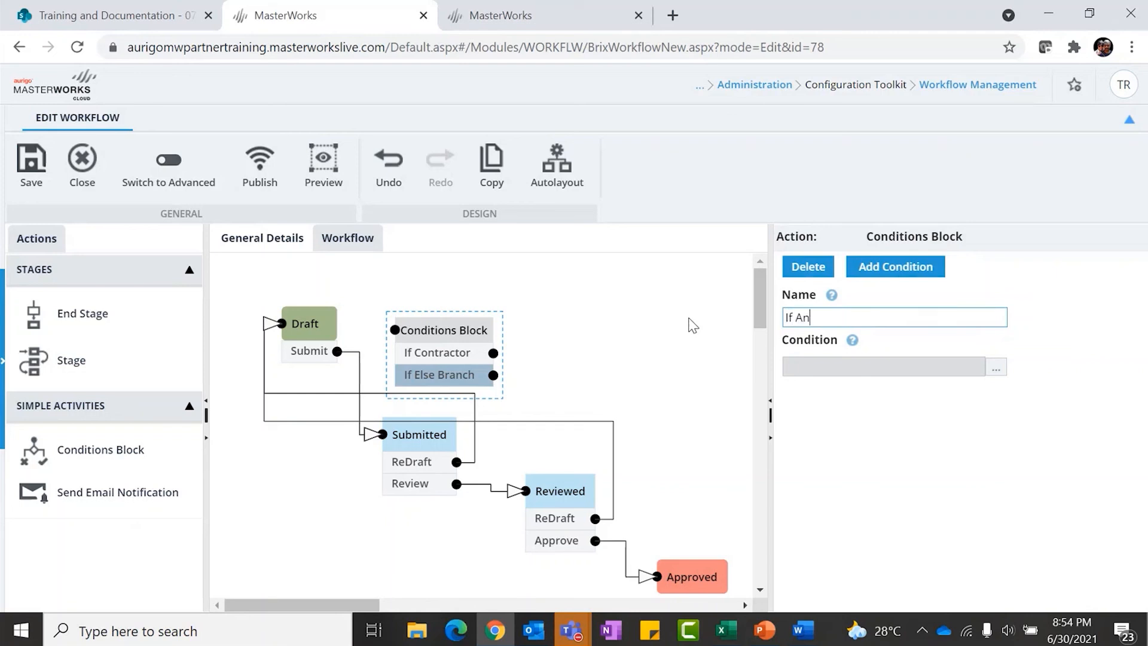
text(If Any Other Type)
- Define the If Any Other Type condition with a form attribute rule of Employee Type not equal Contractor and save it
click(995, 367)
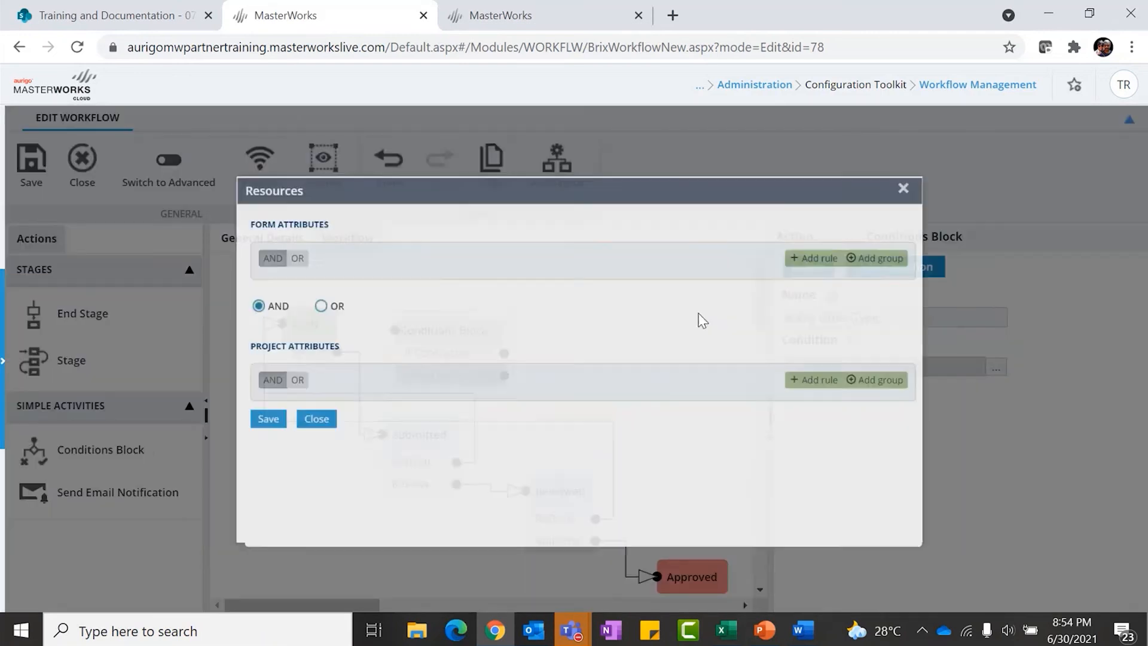
click(843, 240)
click(364, 275)
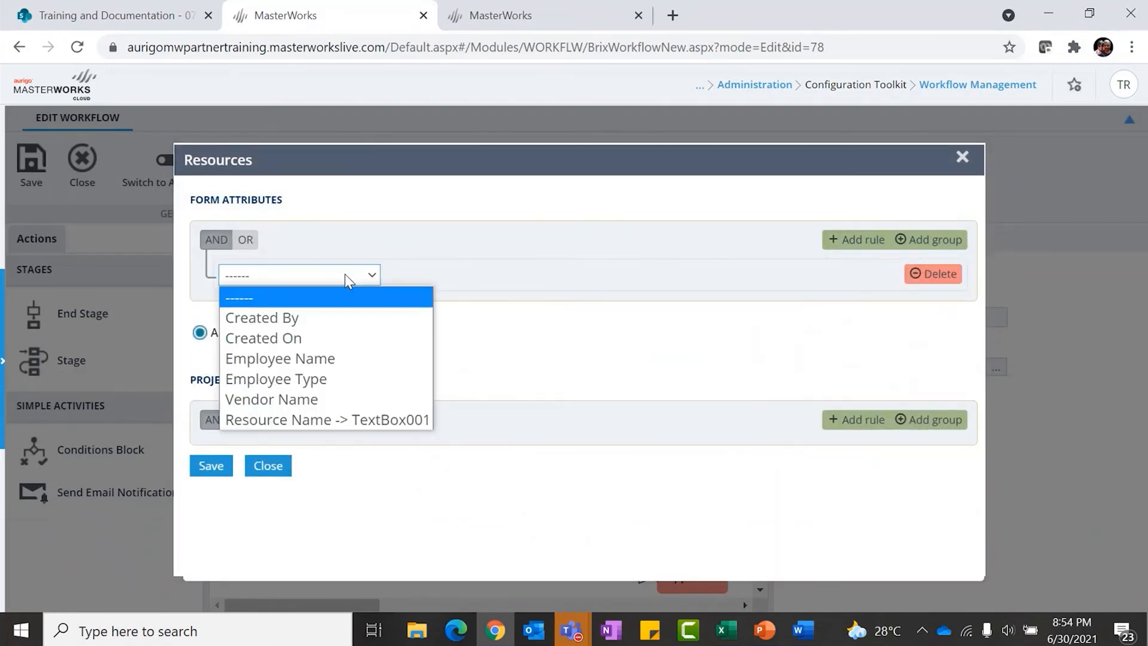
click(318, 378)
click(454, 276)
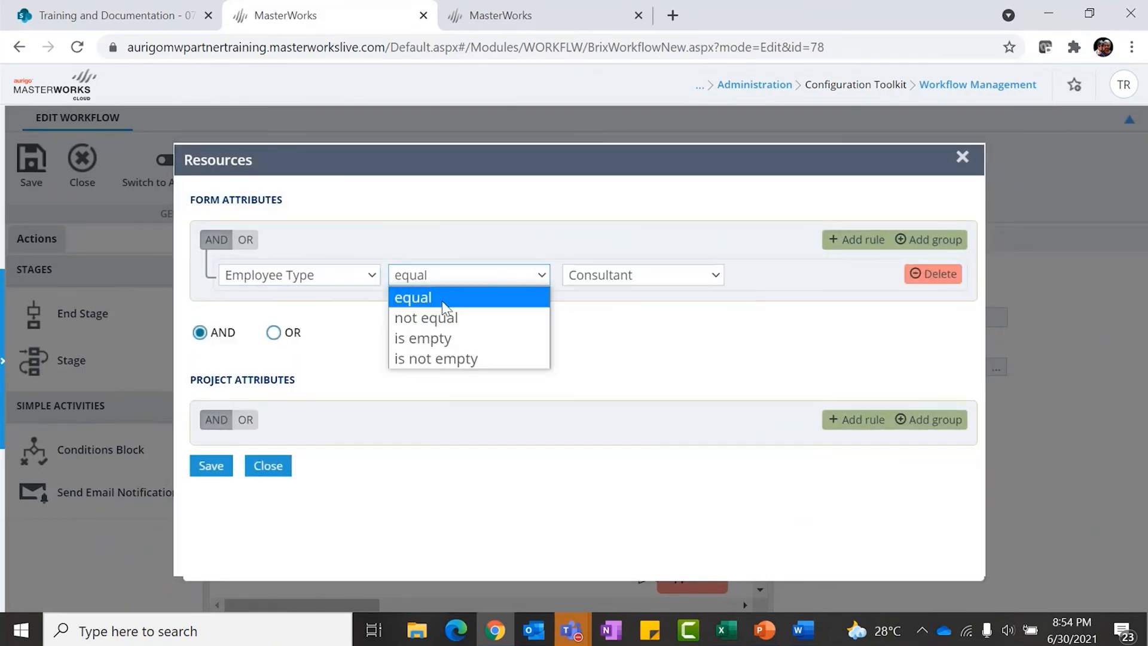
click(421, 315)
click(681, 277)
click(693, 315)
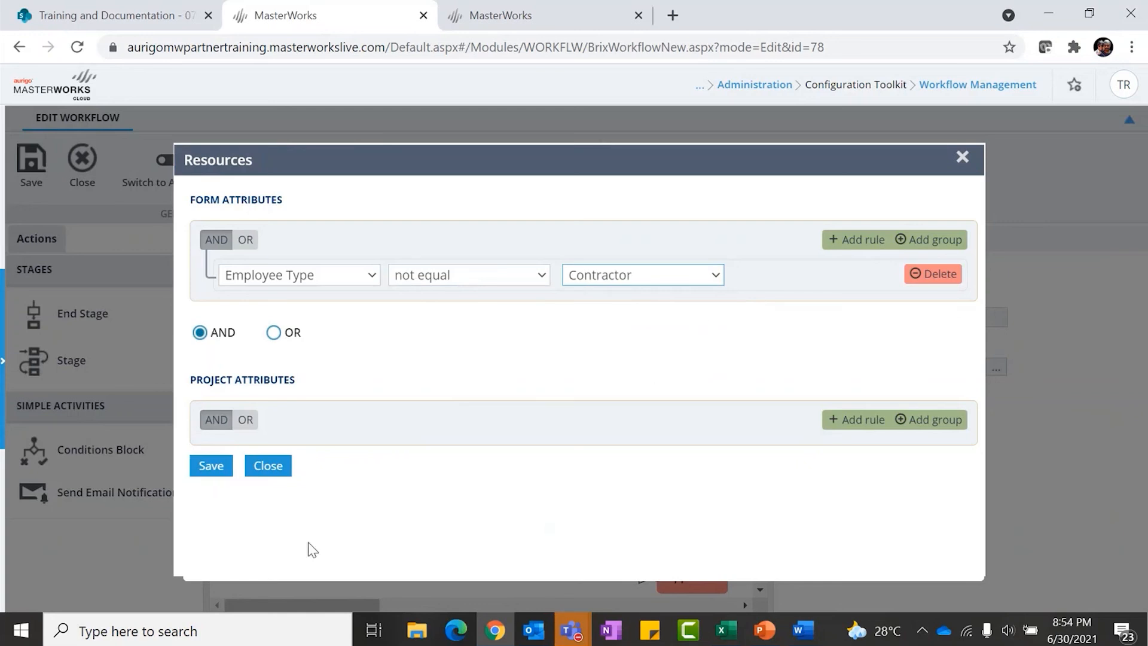
click(213, 477)
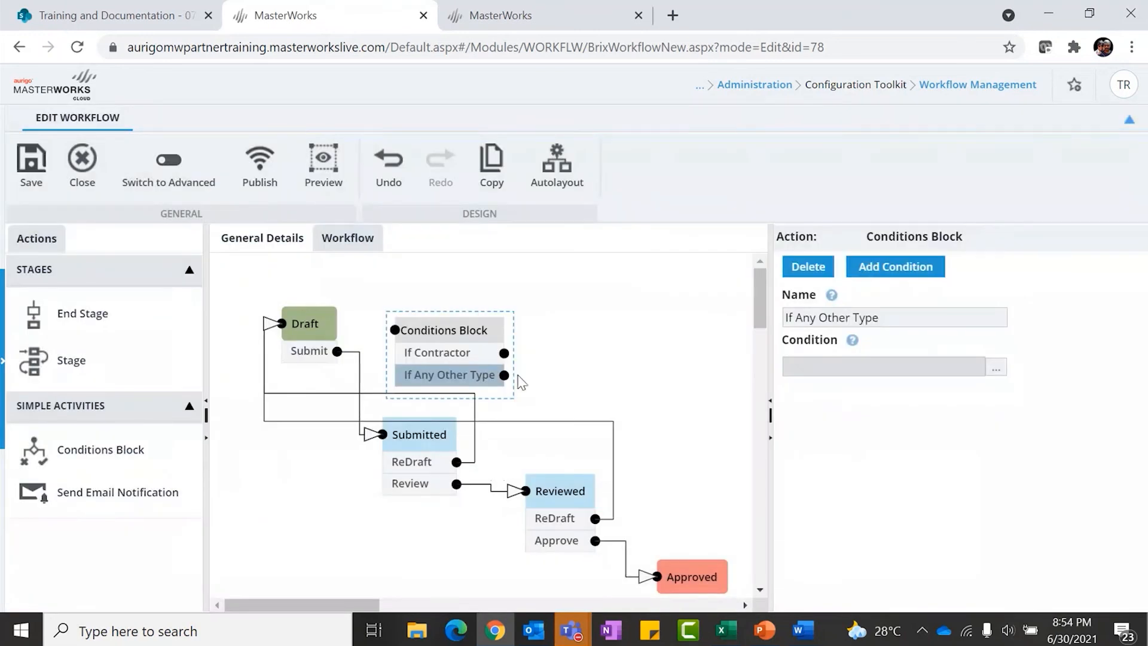
- Reroute Draft's Submit connection to the Conditions Block, and connect If Contractor to Submitted and If Any Other Type to Reviewed
click(360, 372)
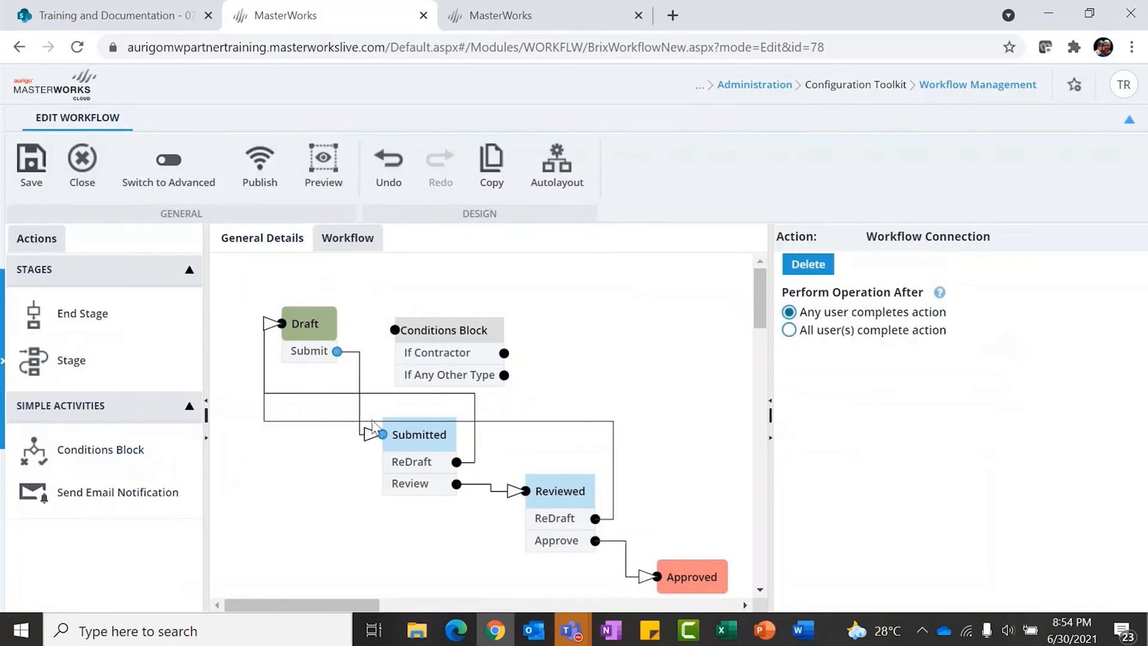
drag(377, 431, 392, 330)
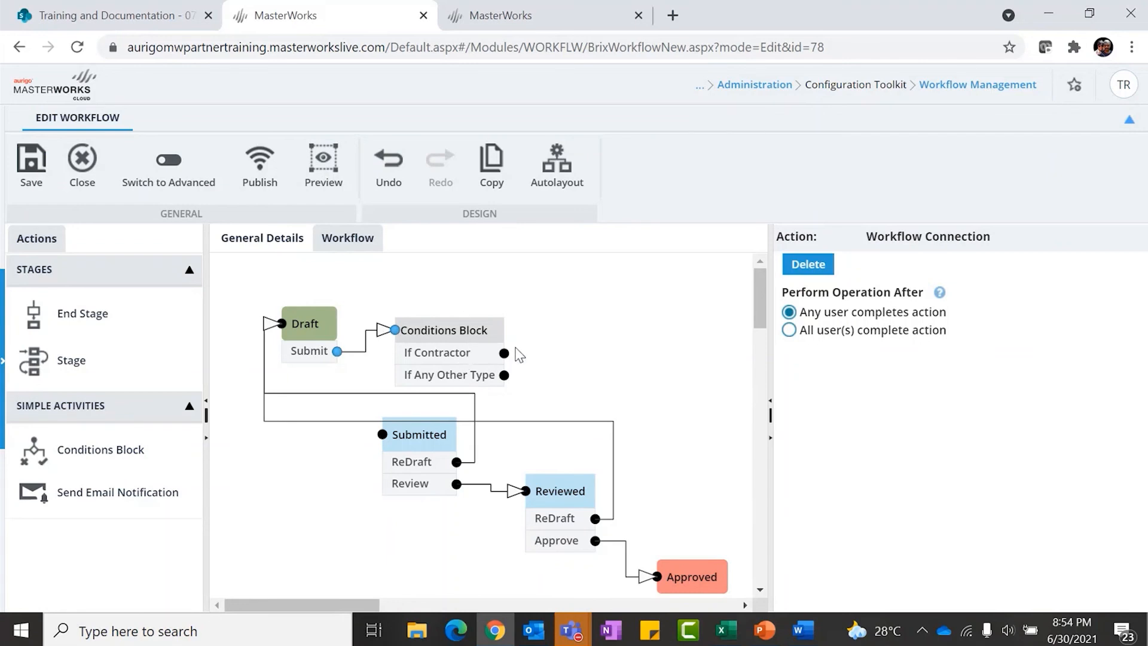
drag(503, 350, 382, 434)
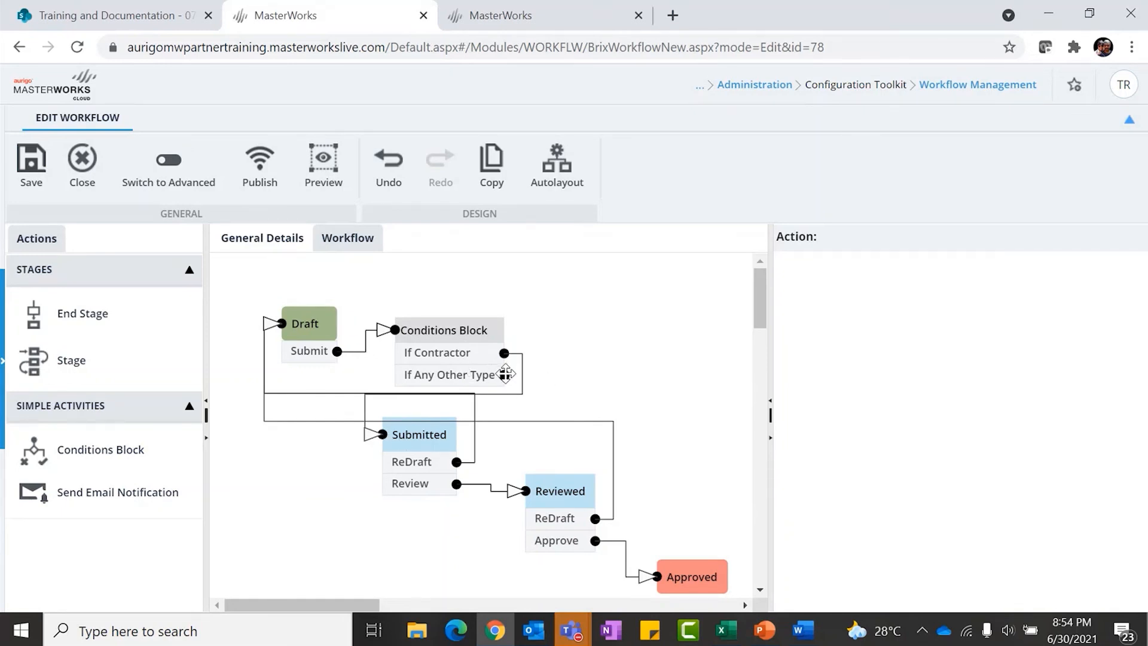
drag(504, 374, 525, 490)
- Publish the workflow without a default fallback condition, and reload the Project Team record list in the other browser tab
click(279, 164)
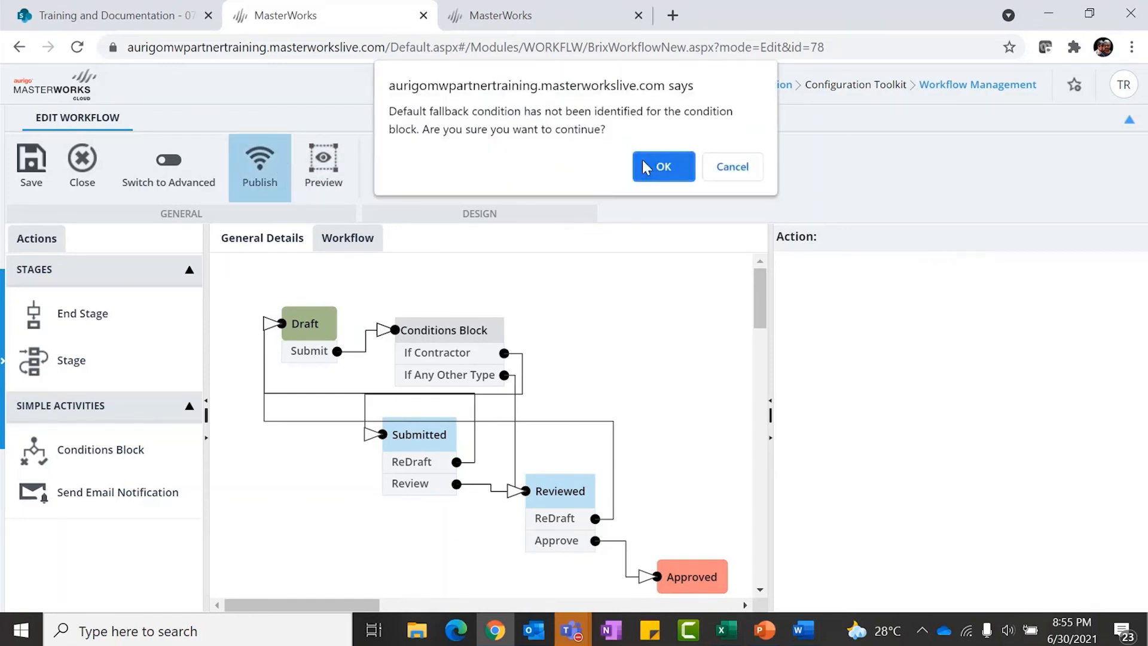
click(671, 173)
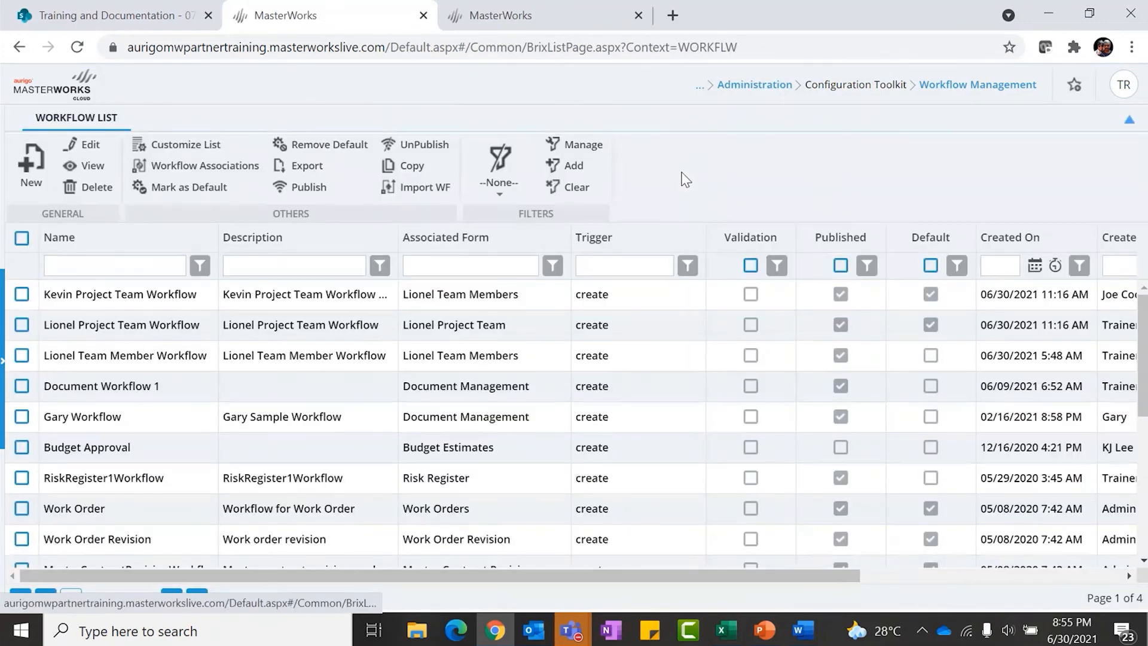
click(501, 14)
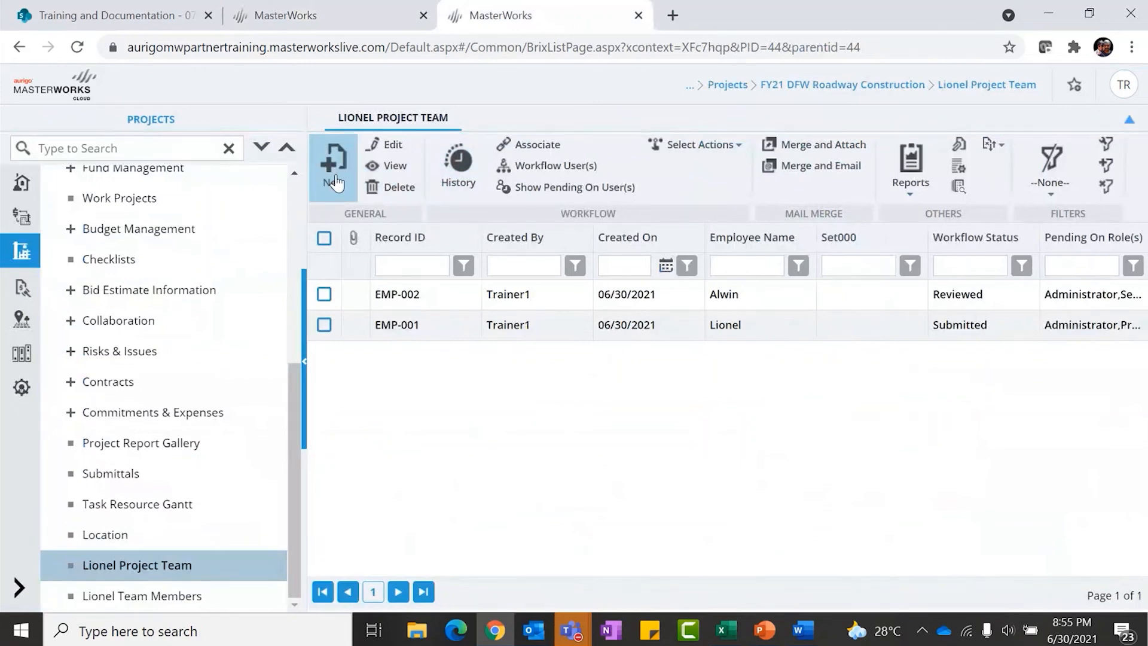
click(78, 47)
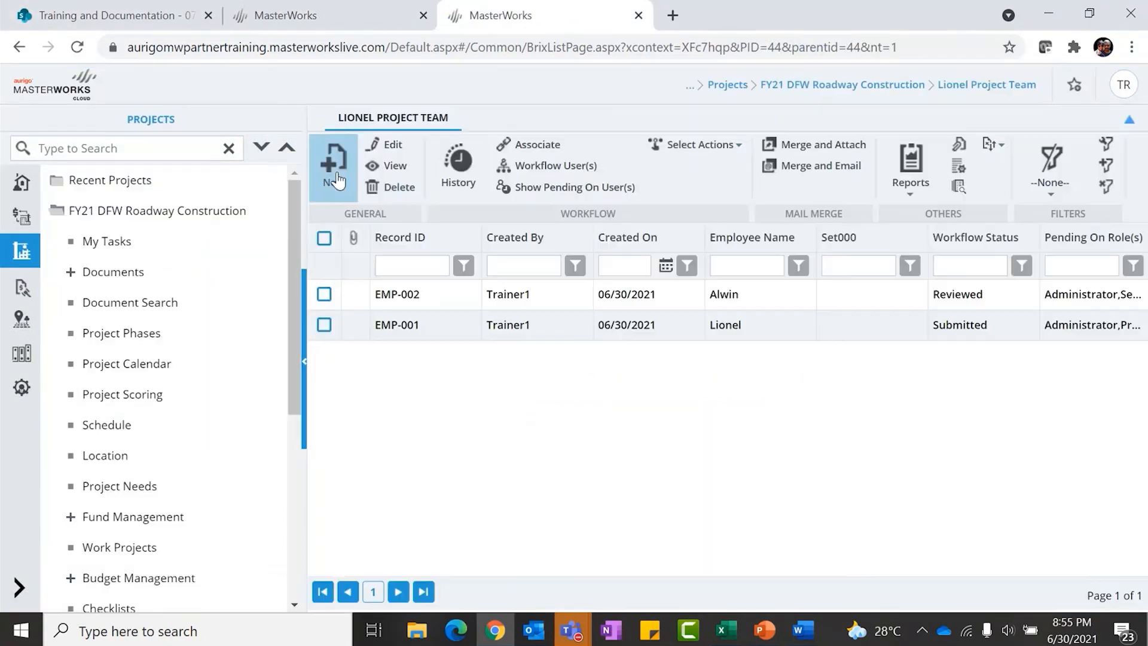
- Start a new Project Team record, enter the employee's name and choose the seventh listed resource as Resource Name
click(335, 174)
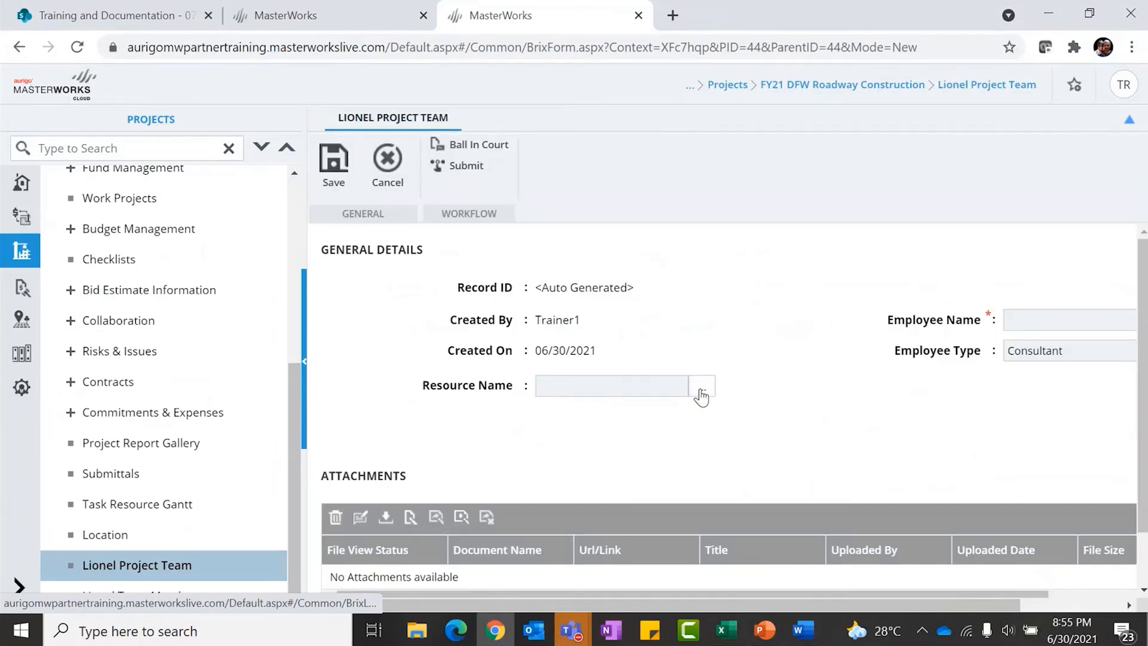
click(1031, 320)
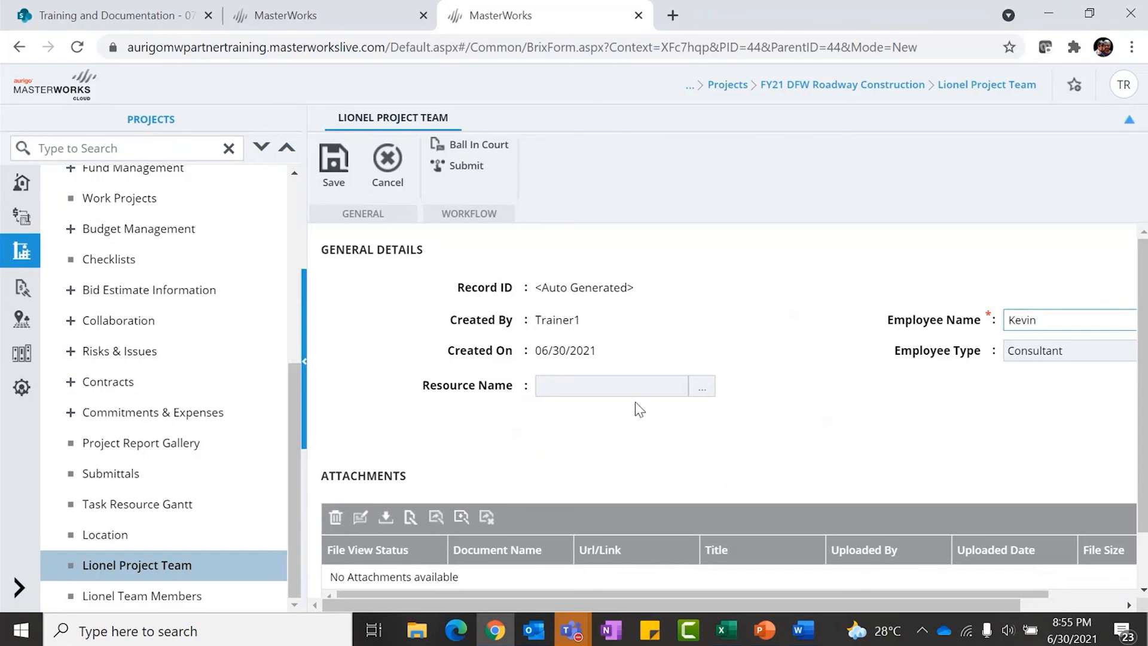
click(703, 387)
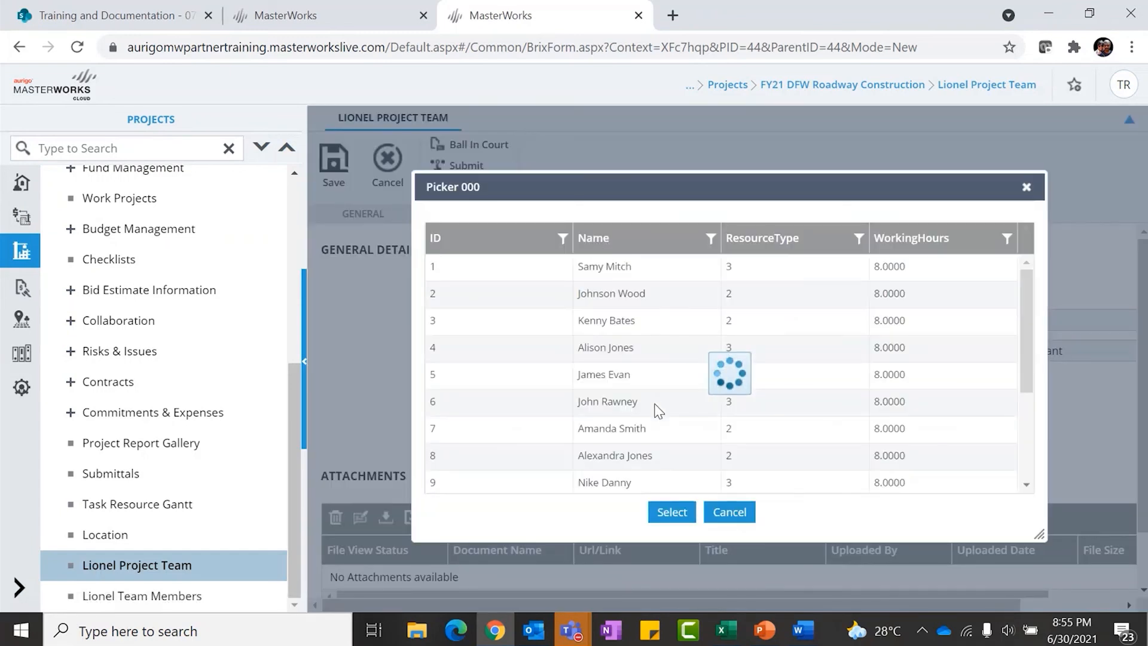
click(640, 428)
click(668, 511)
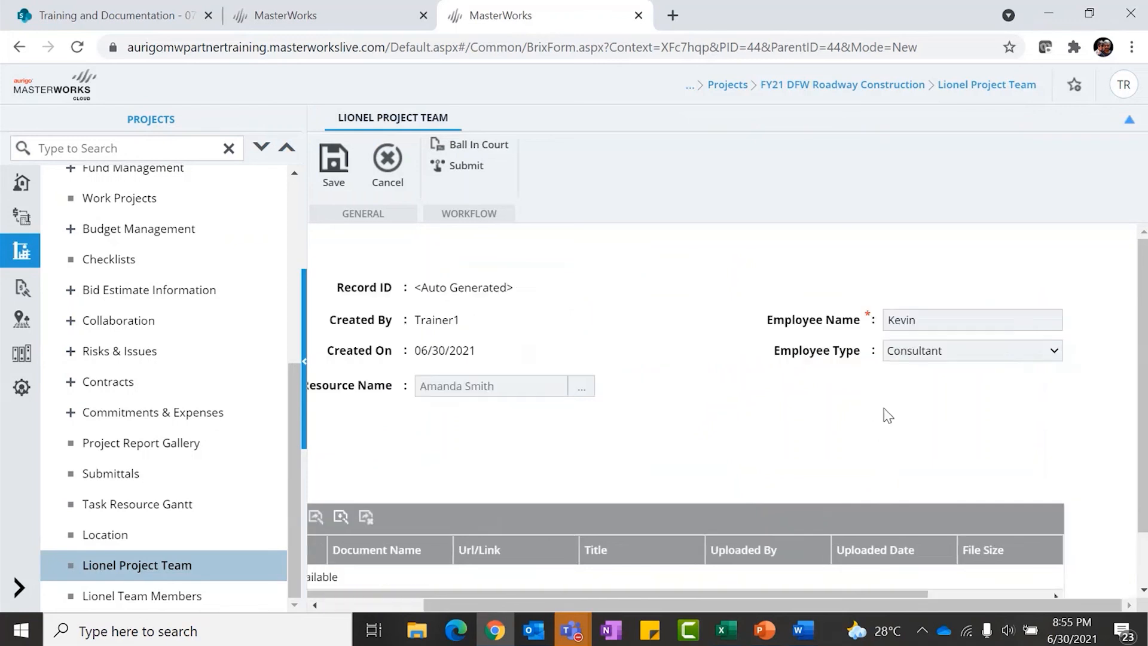
- Set the Employee Type to Contractor and the Vendor Name to AJ Contracting, and submit the record without notes
click(937, 358)
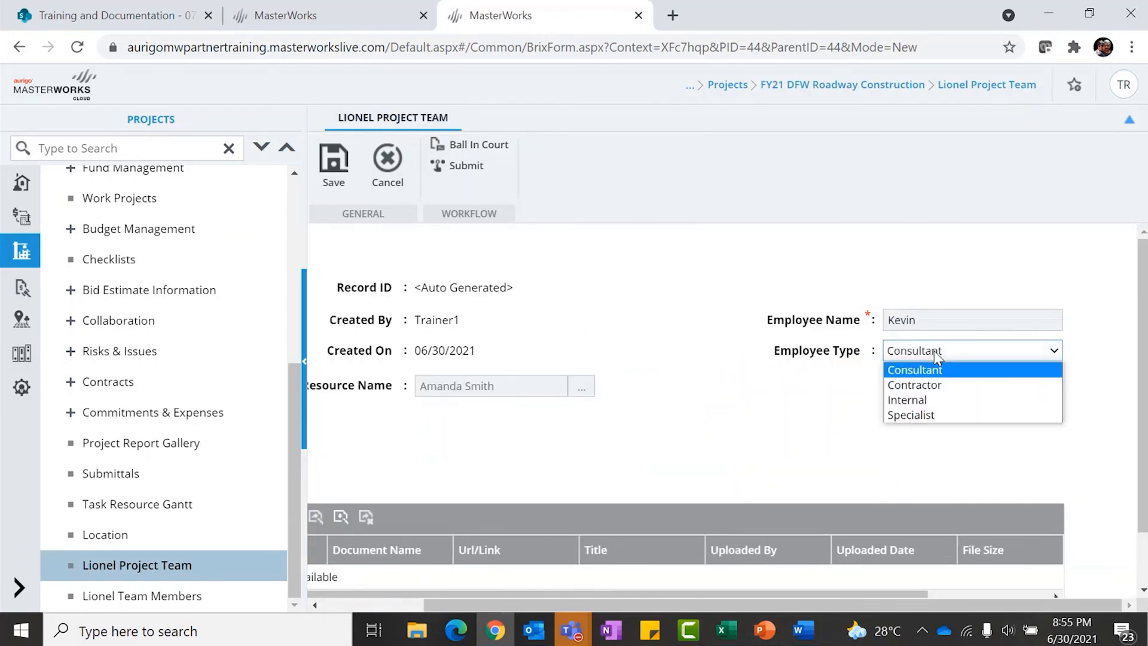
click(940, 385)
click(941, 383)
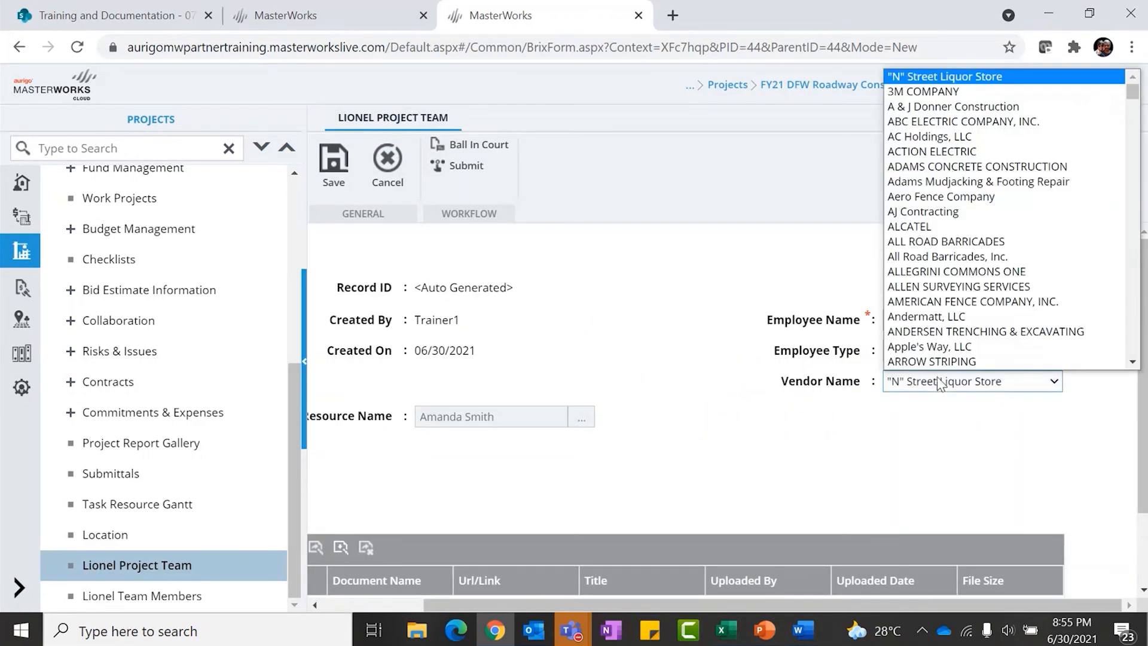
scroll(932, 191, down, 1)
click(921, 181)
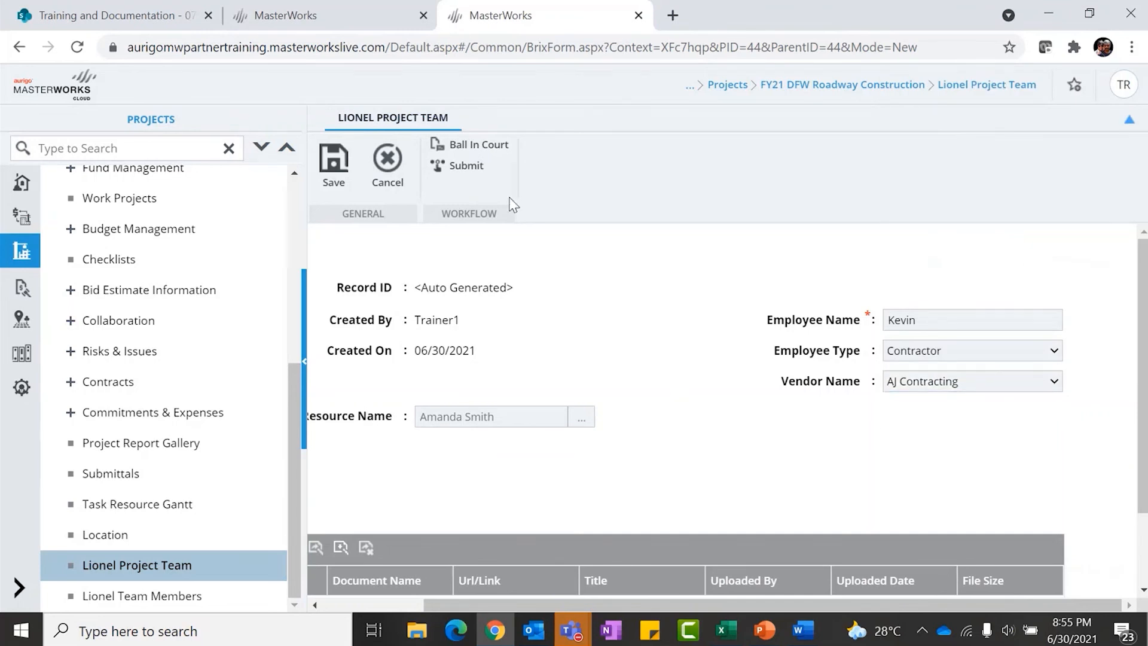
click(472, 166)
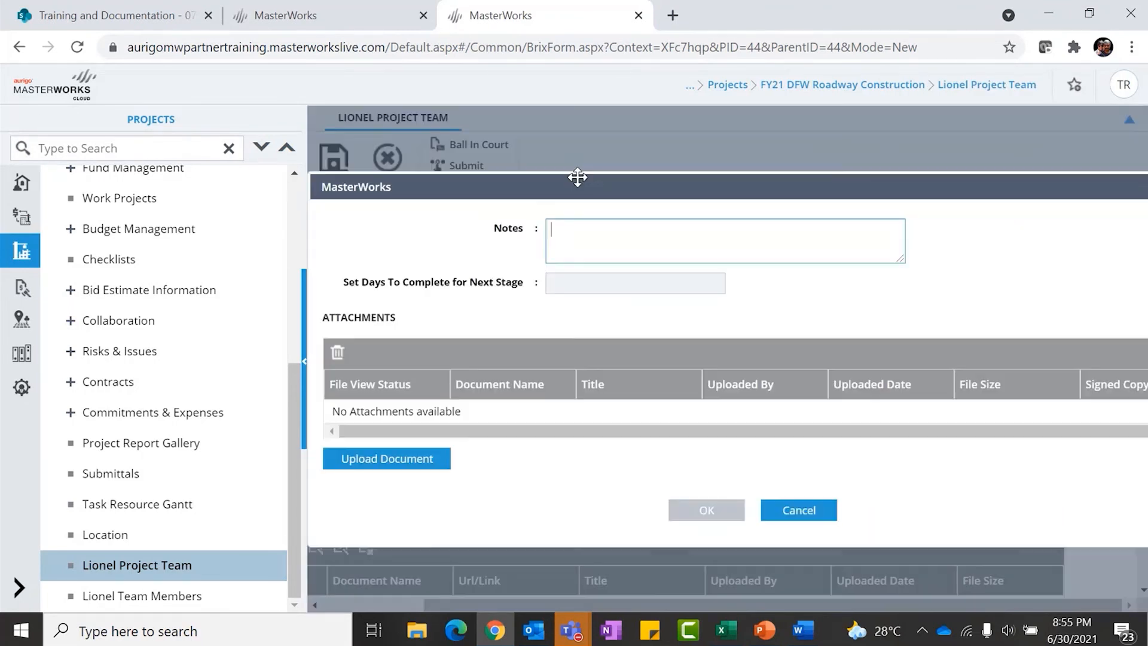
click(712, 516)
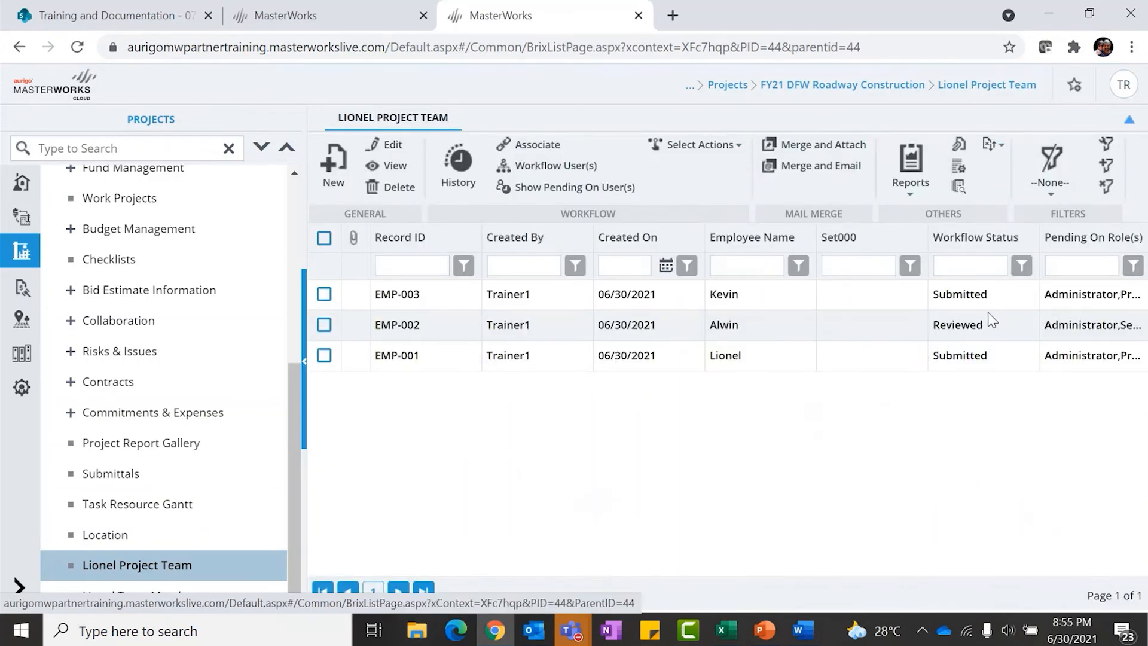
- Start another Project Team record with the employee's name, Employee Type Specialist and the sixth listed resource as Resource Name
click(333, 172)
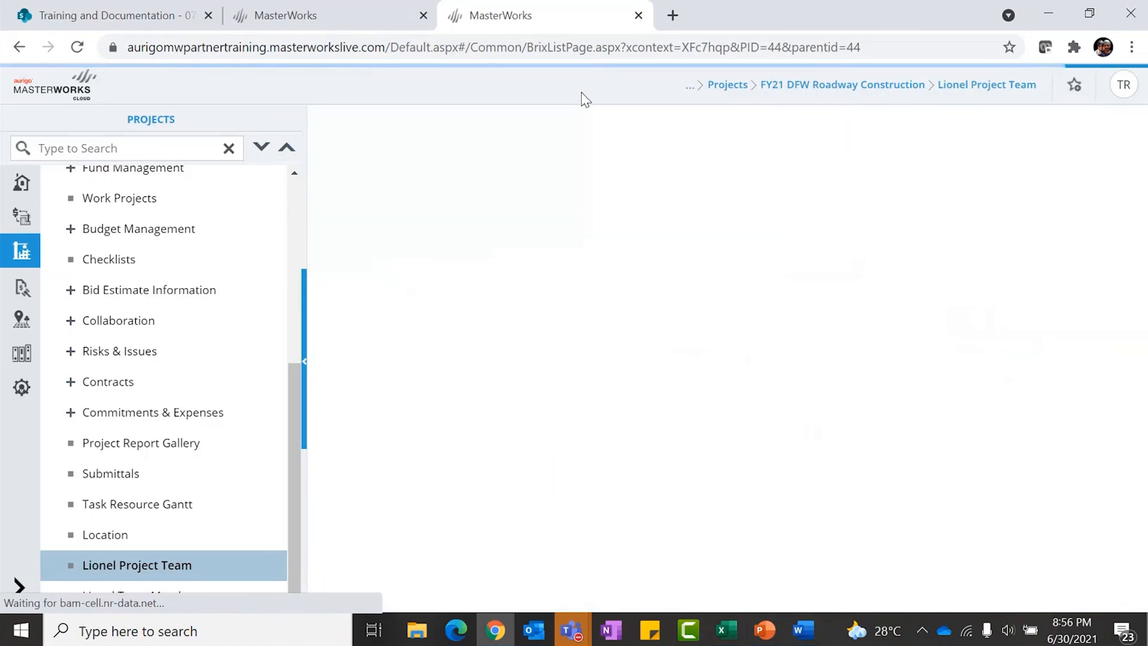
click(1050, 321)
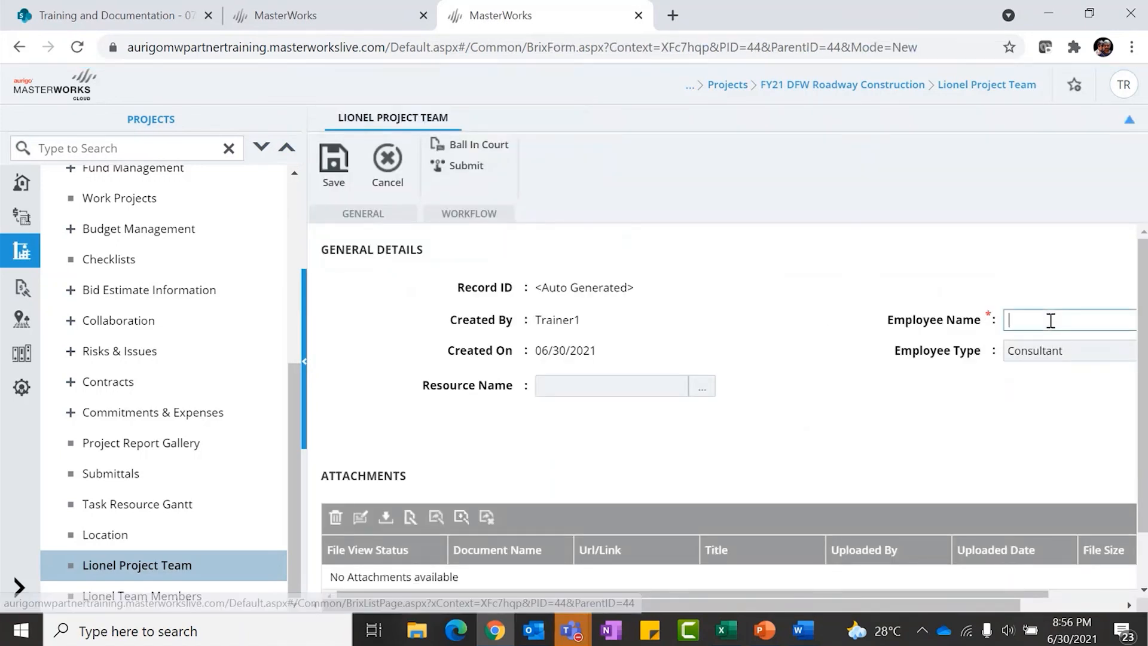
click(1053, 358)
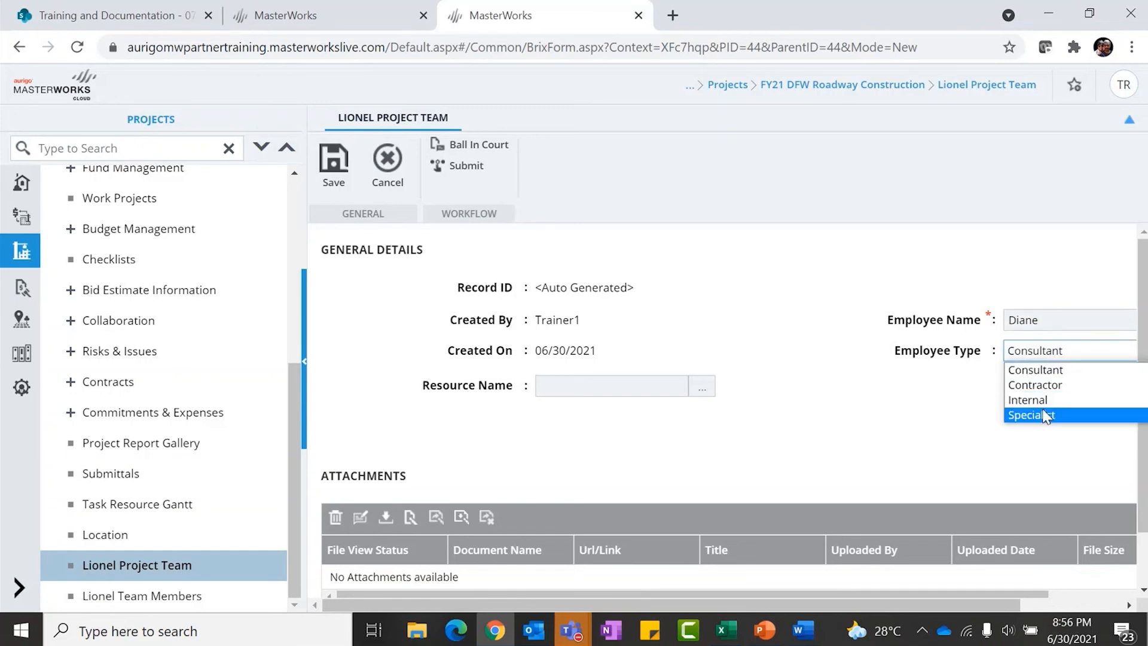
click(1024, 412)
click(708, 395)
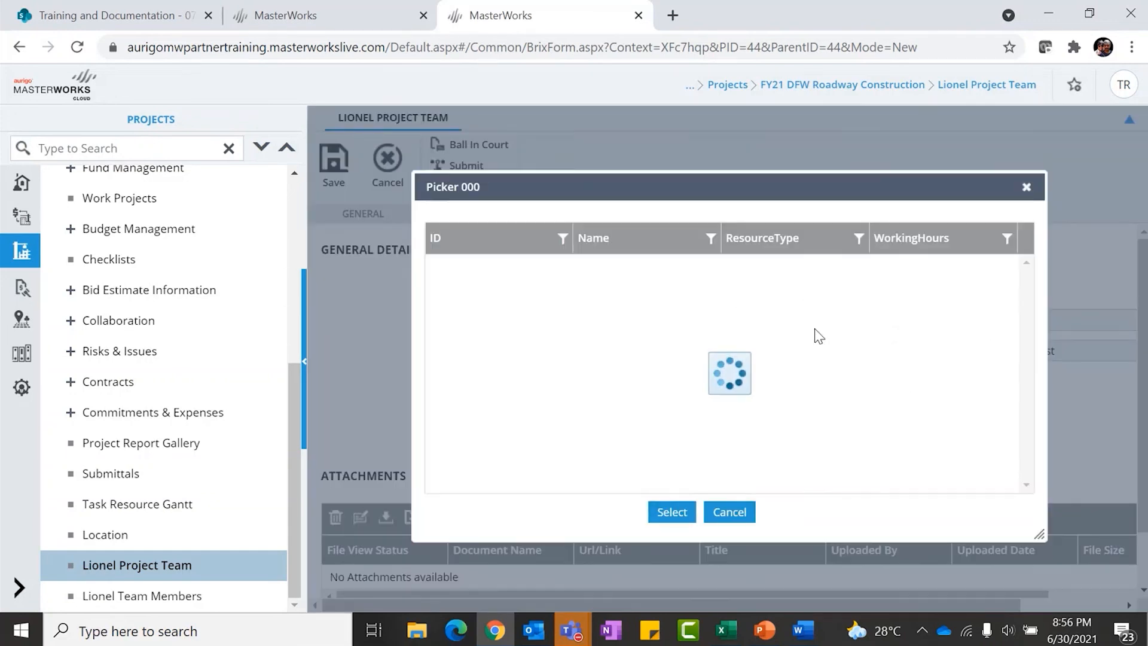
click(664, 403)
click(669, 508)
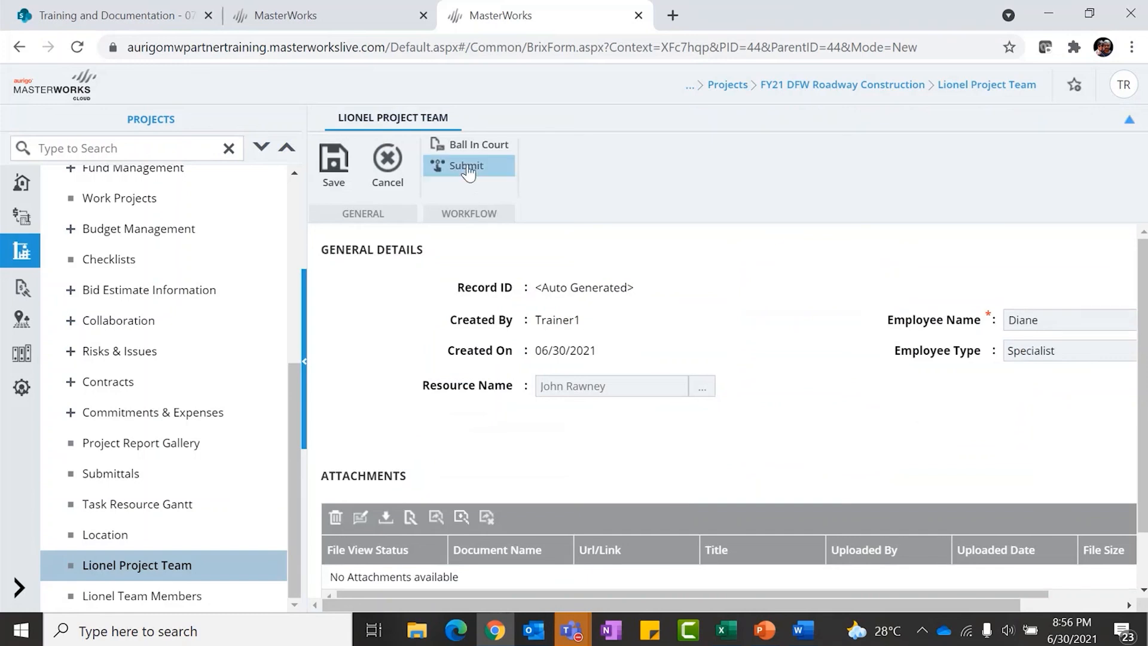
- Submit the Specialist record without notes and return to the workflow list in the other browser tab
click(463, 166)
click(705, 510)
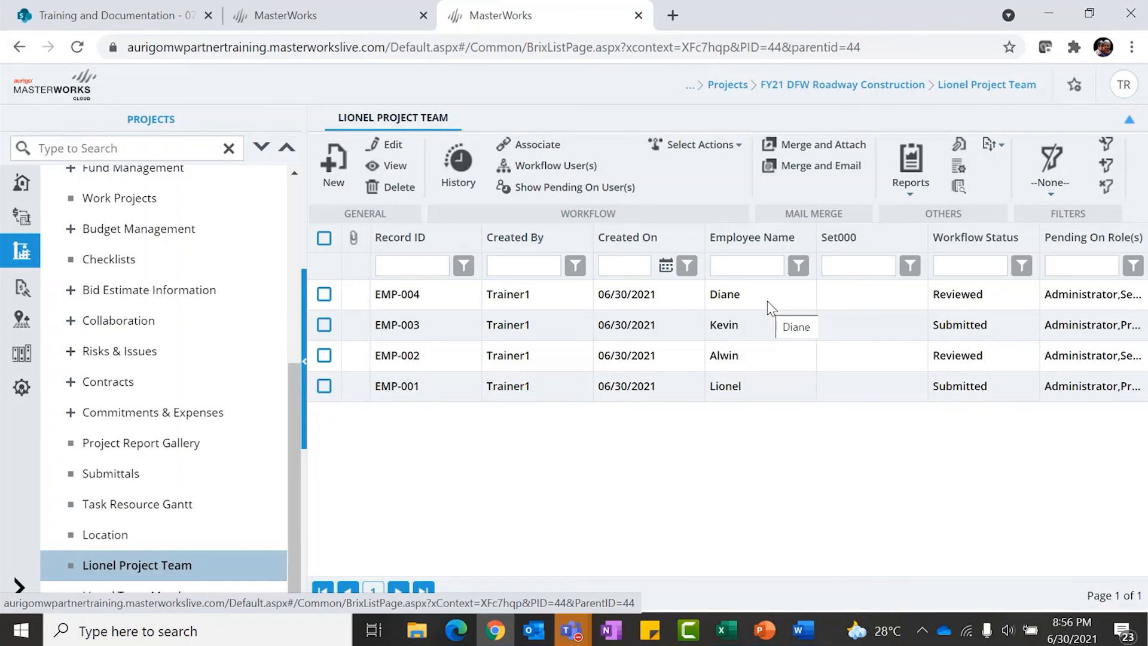
click(356, 21)
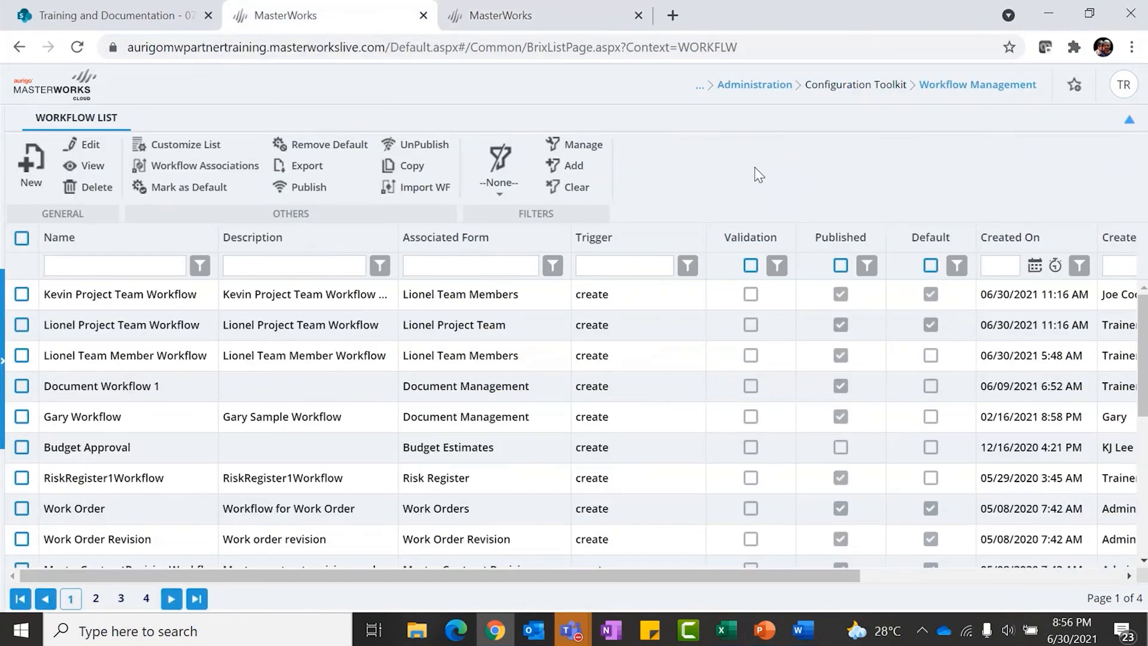